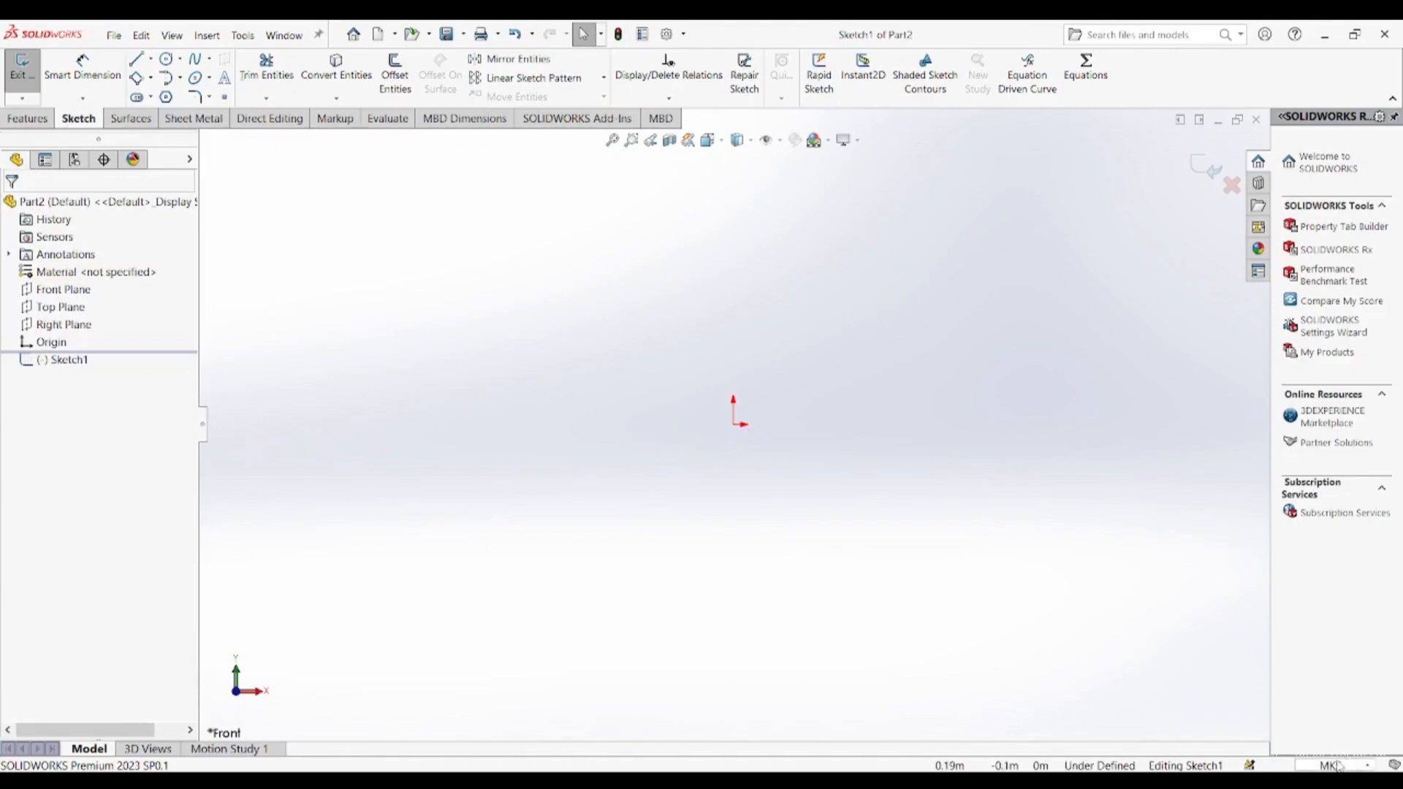
# - Set the document units to MMGS (millimeter, gram, second) and exit the empty sketch
pyautogui.click(1335, 765)
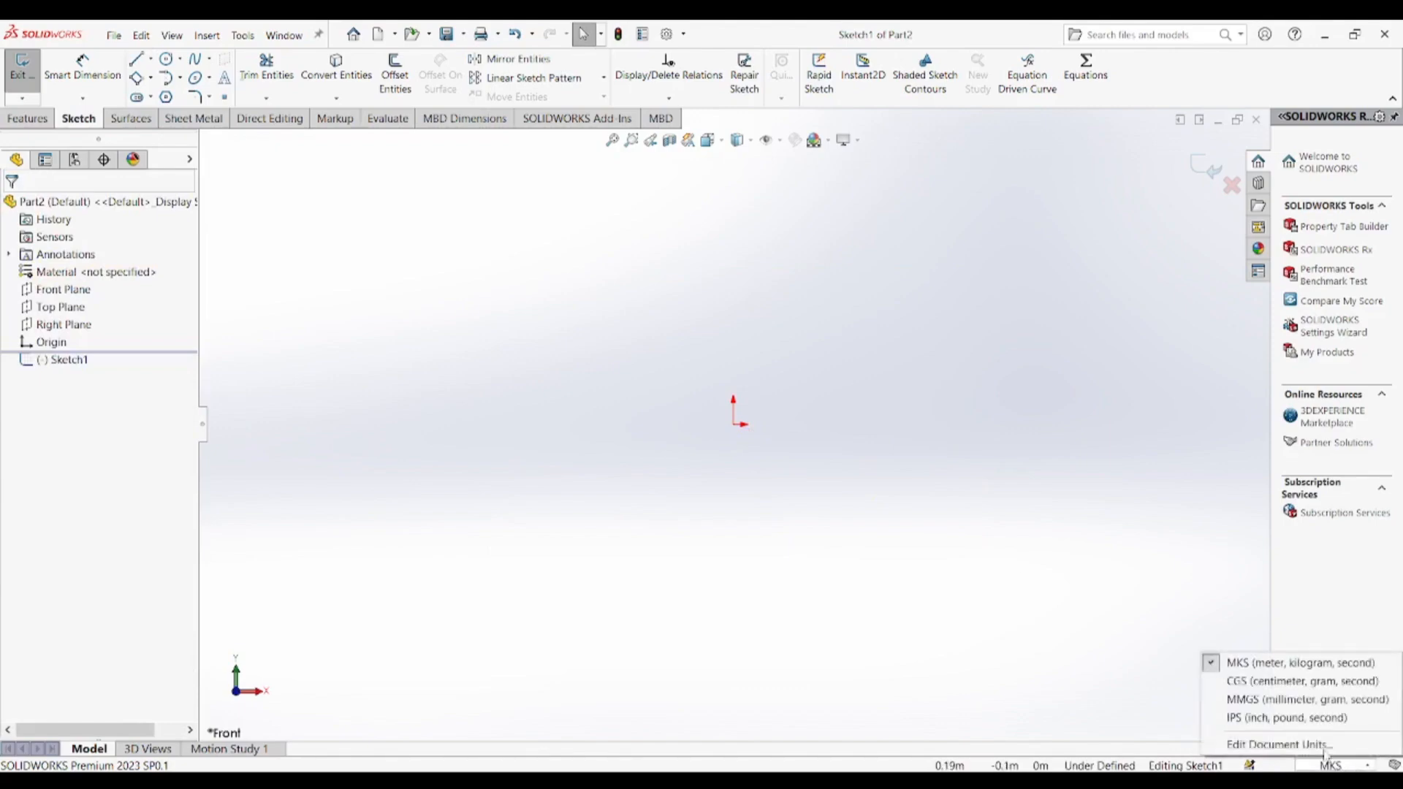
pyautogui.click(1266, 699)
pyautogui.hotkey('ctrl', 'b')
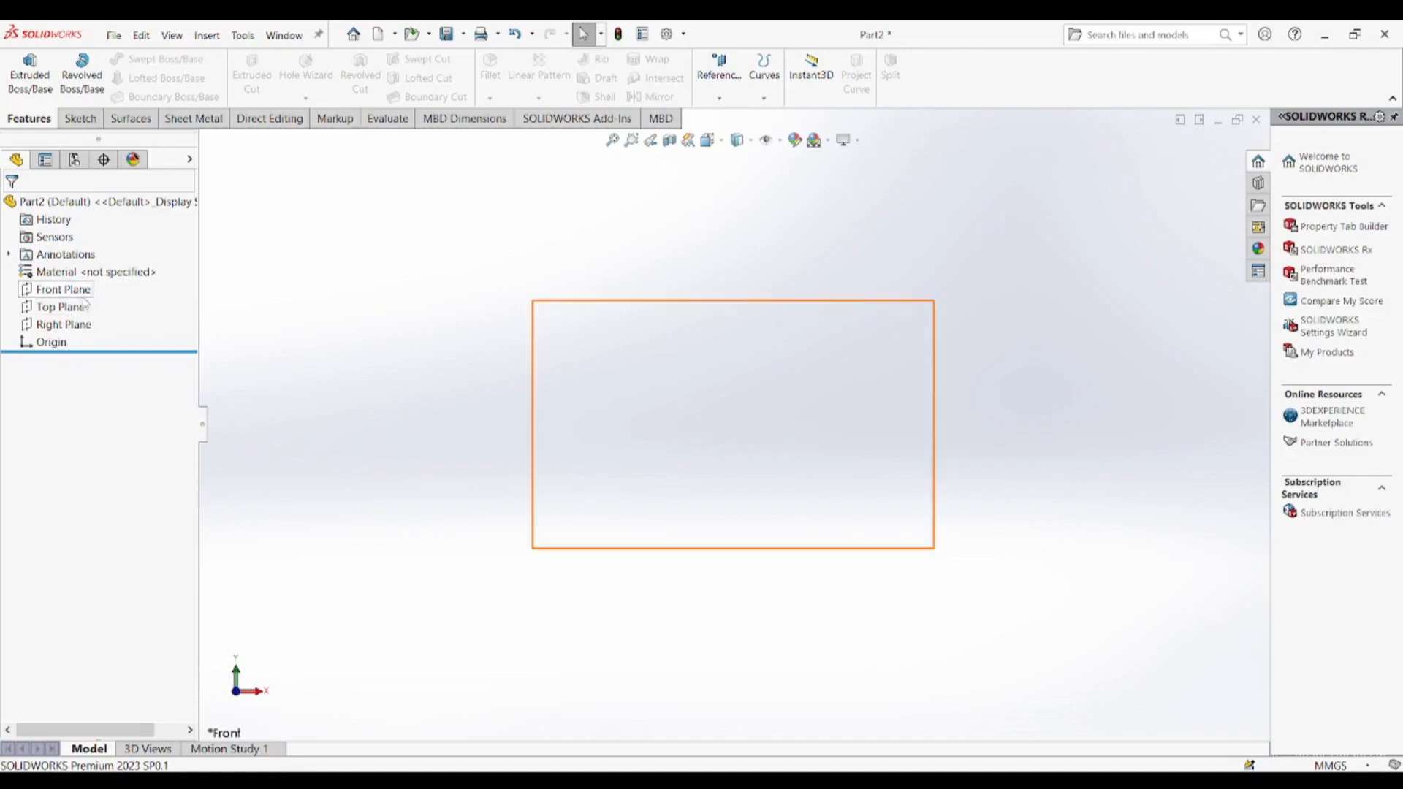
# - Start a sketch on the Front Plane and draw a horizontal line about 70 mm long to the right from the origin
pyautogui.click(63, 290)
pyautogui.click(117, 272)
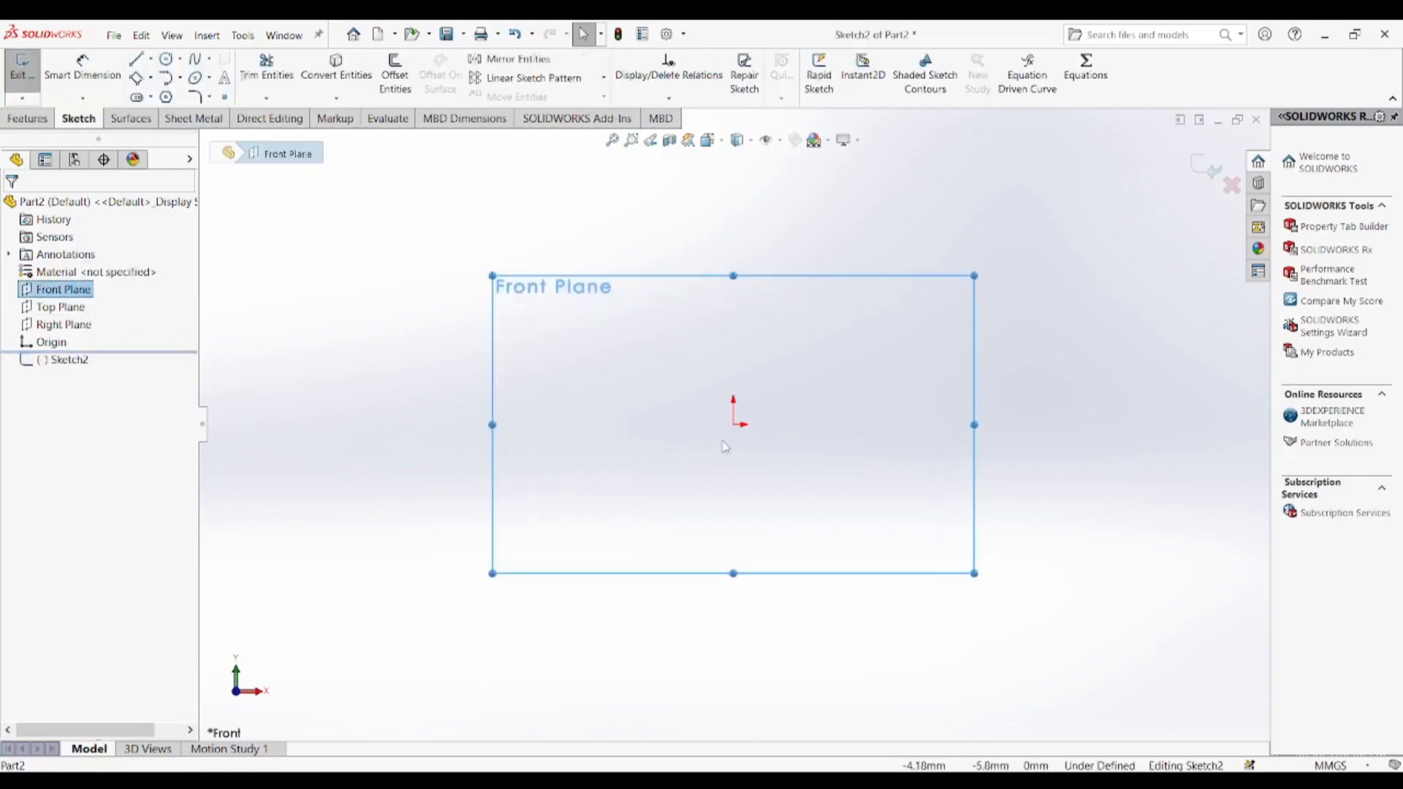
pyautogui.press('l')
pyautogui.click(734, 425)
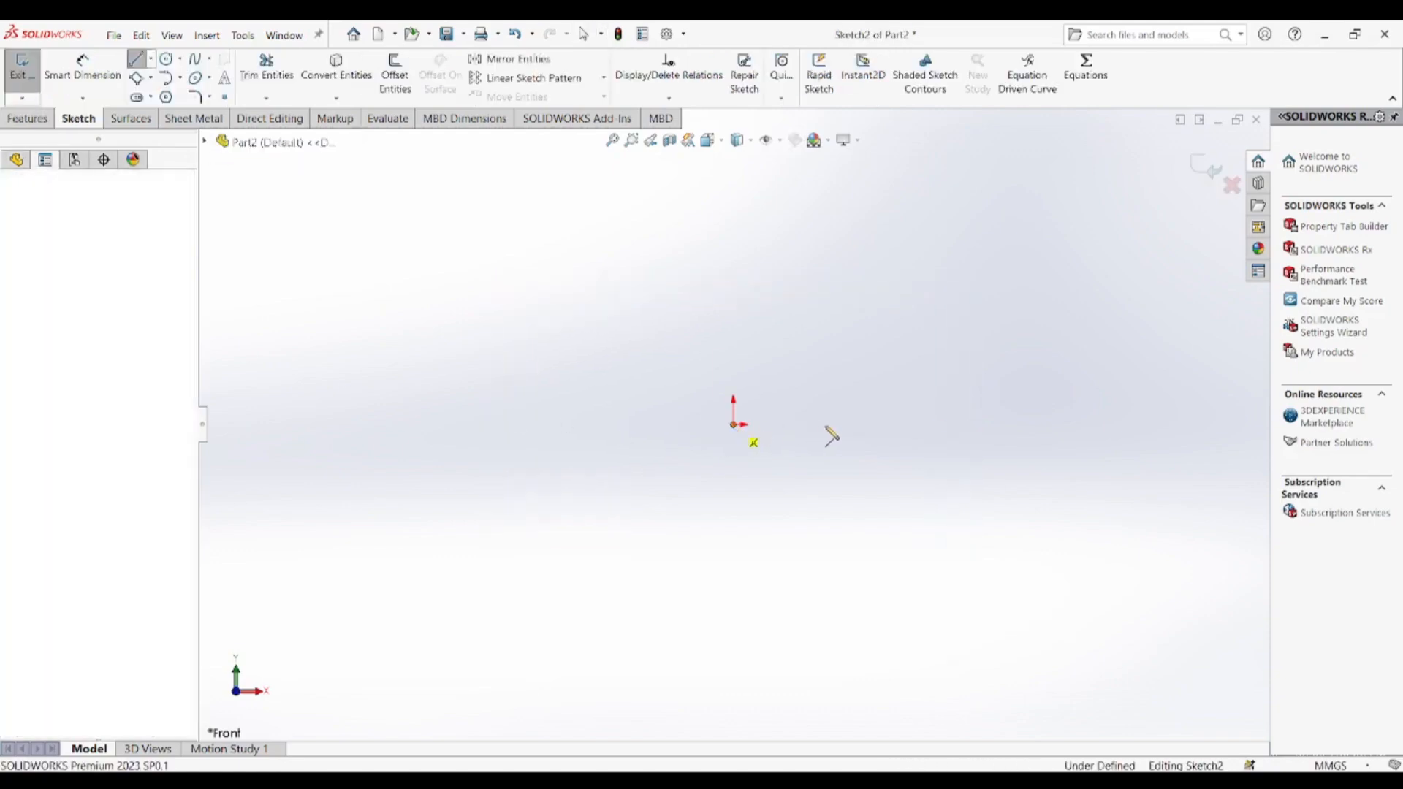
pyautogui.click(923, 424)
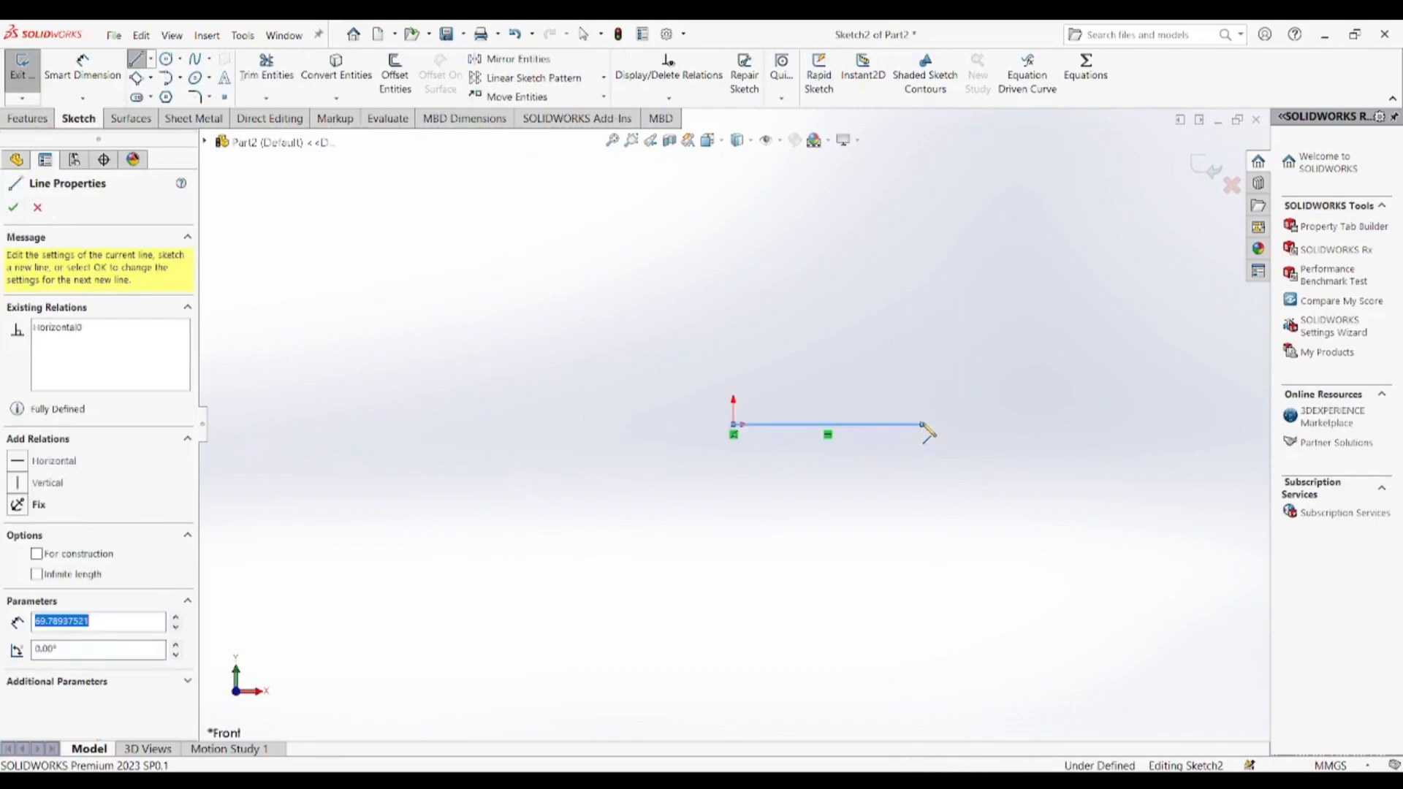
pyautogui.press('Escape')
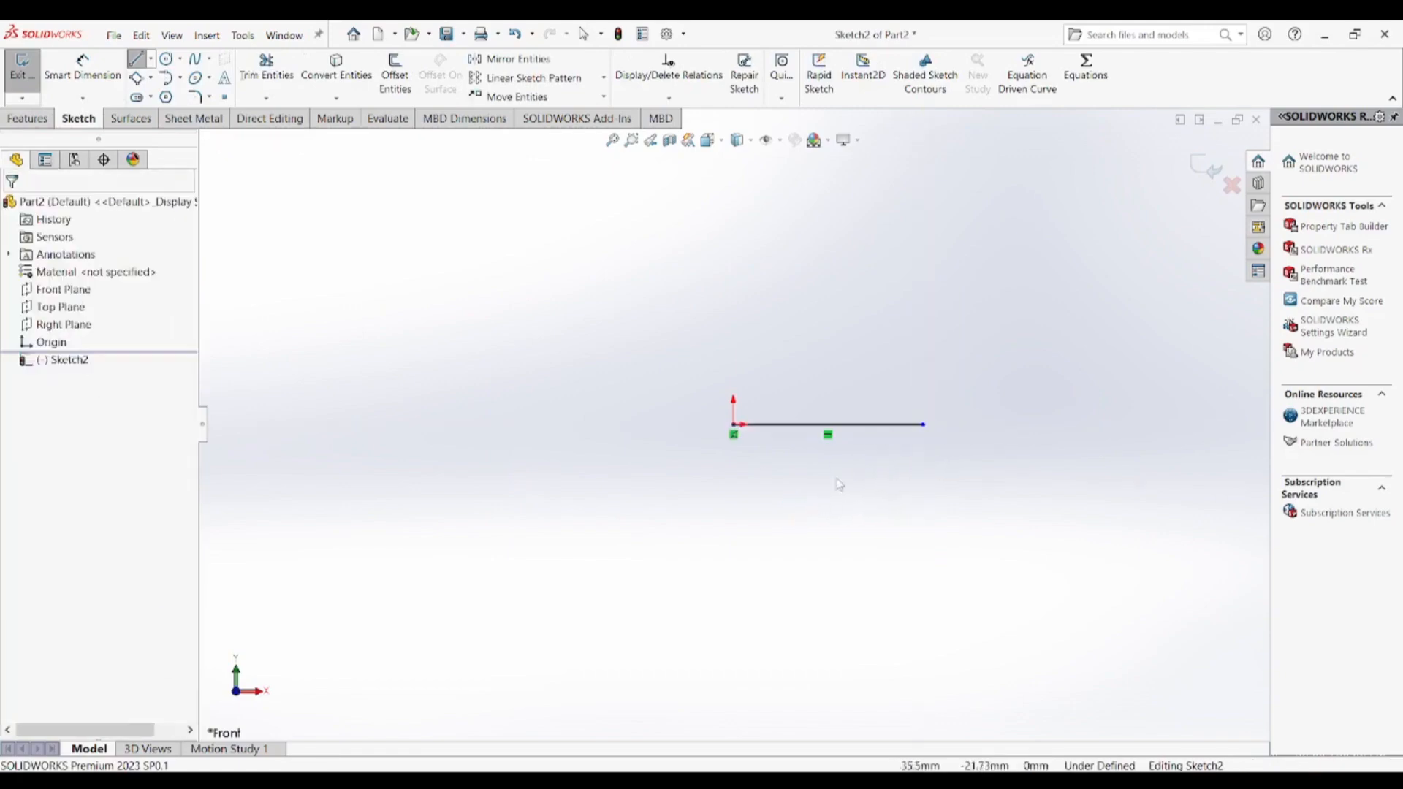
# - Draw a vertical line about 10.7 mm up from the base line's free end, then a shorter horizontal line back toward the origin
pyautogui.press('l')
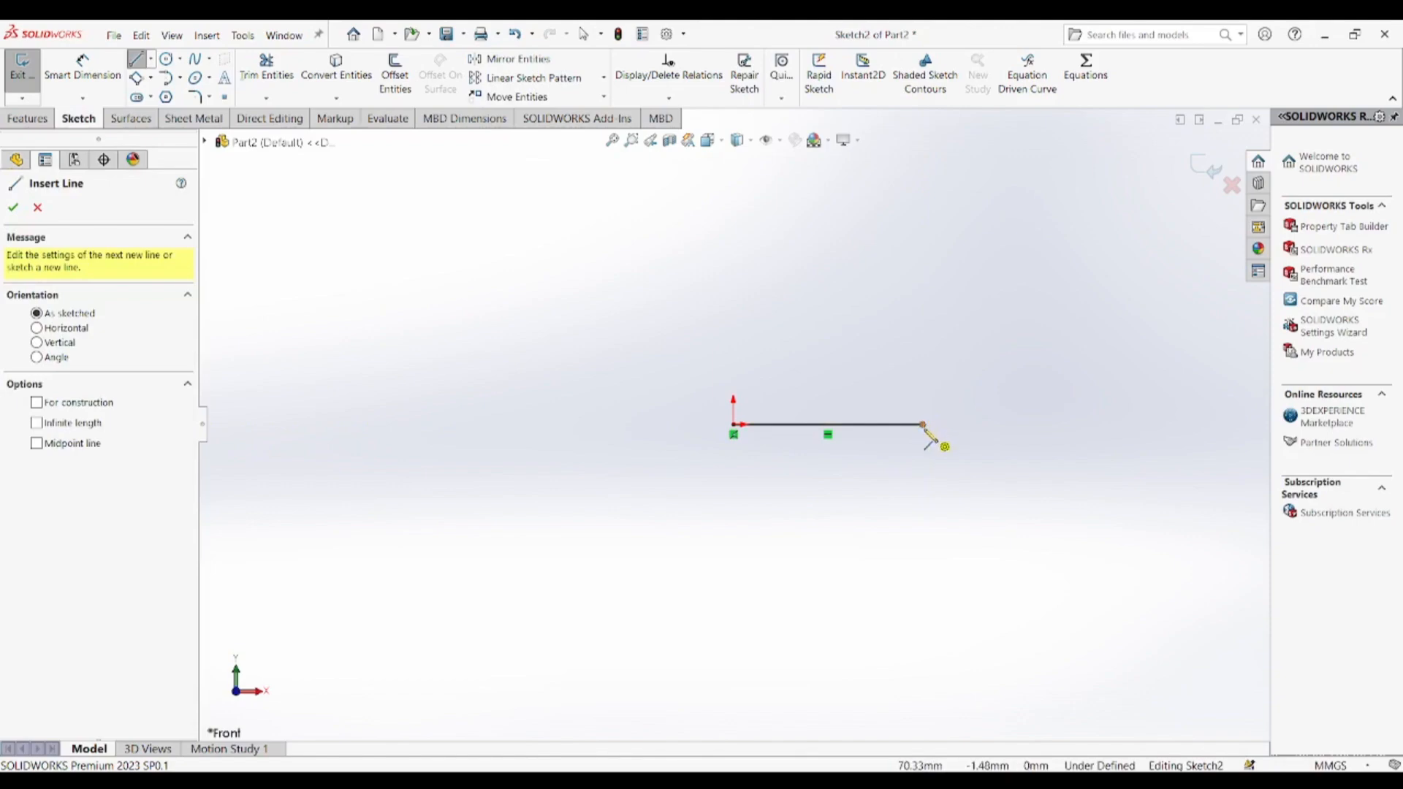
pyautogui.click(925, 425)
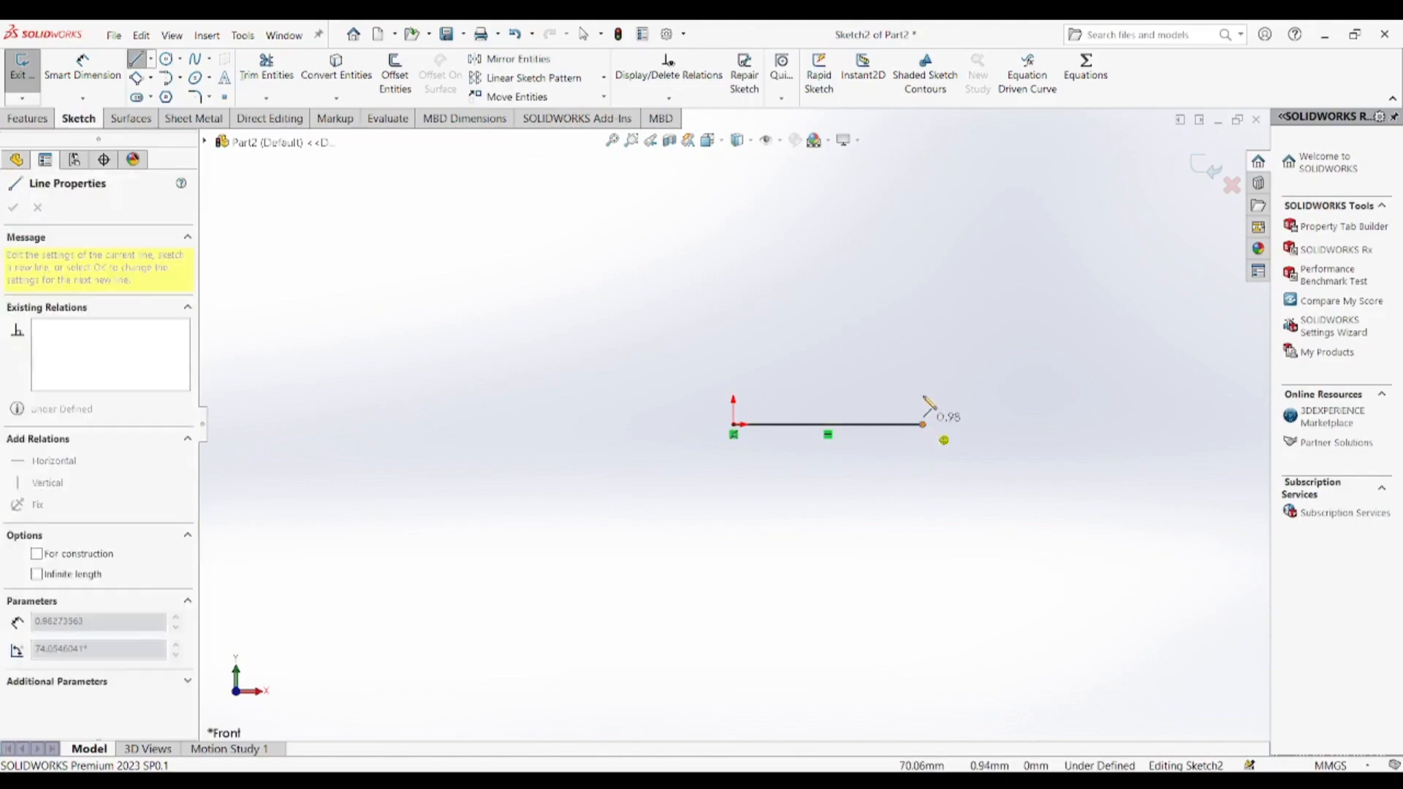
pyautogui.click(923, 395)
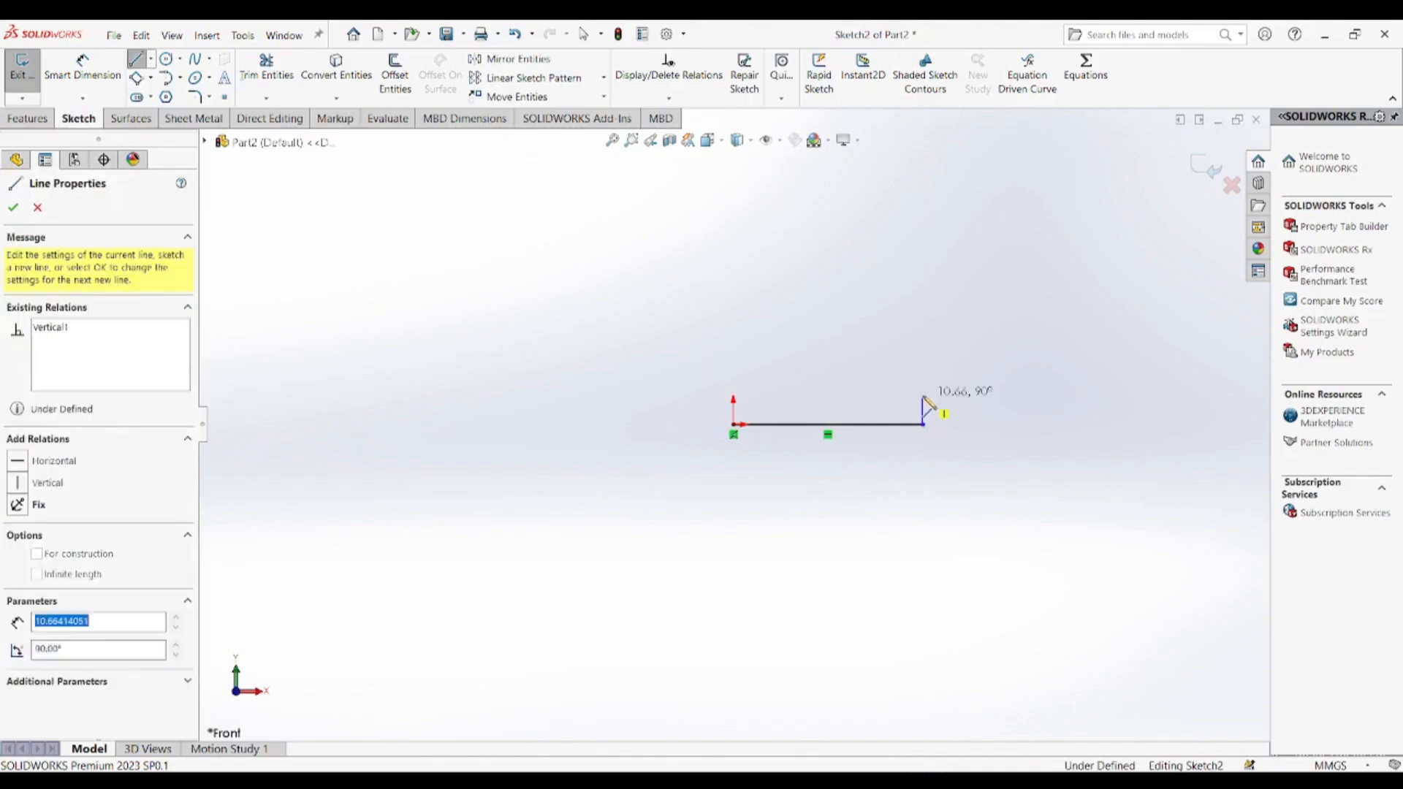
pyautogui.click(786, 396)
pyautogui.press('Escape')
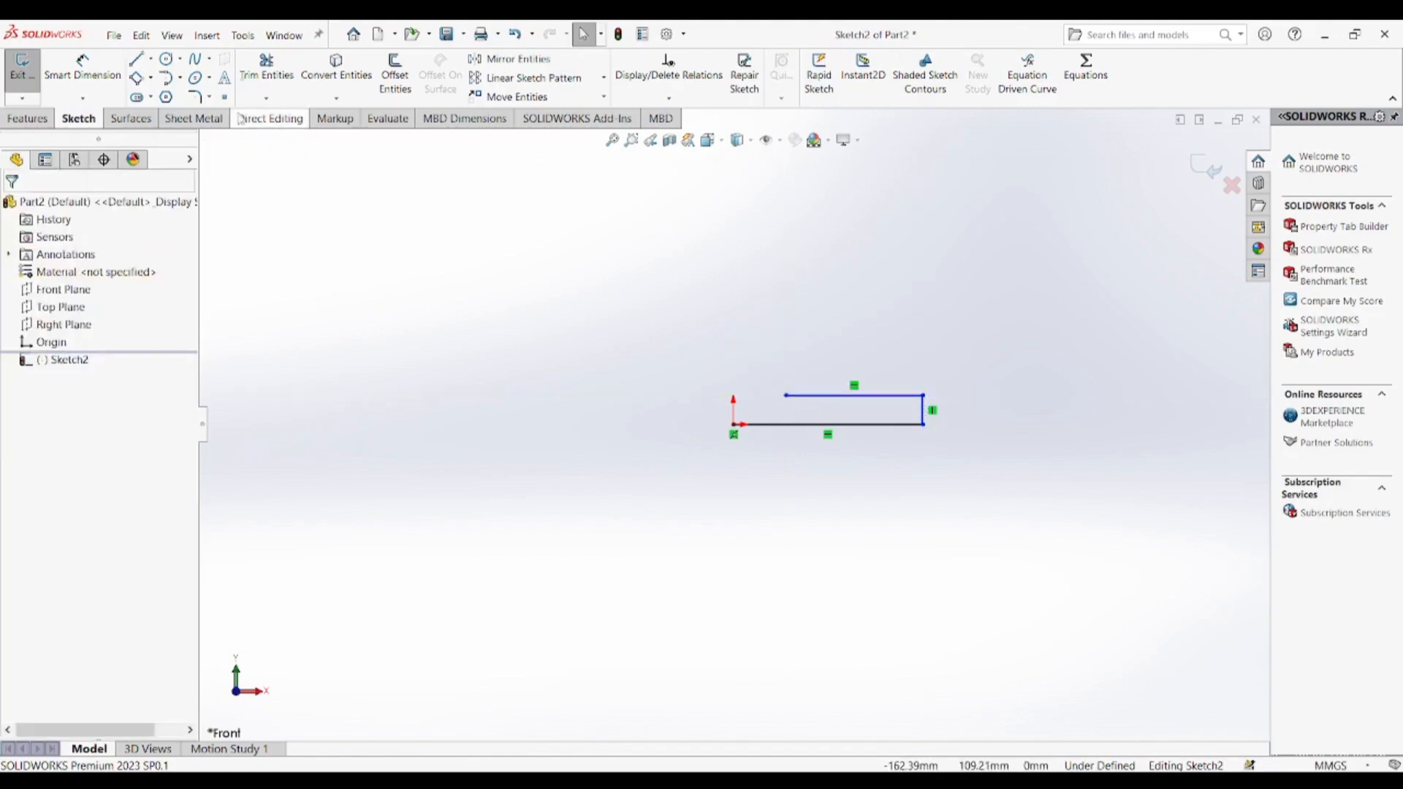
# - Close the profile with a tangent arc from the upper line's free end to the origin
pyautogui.click(165, 78)
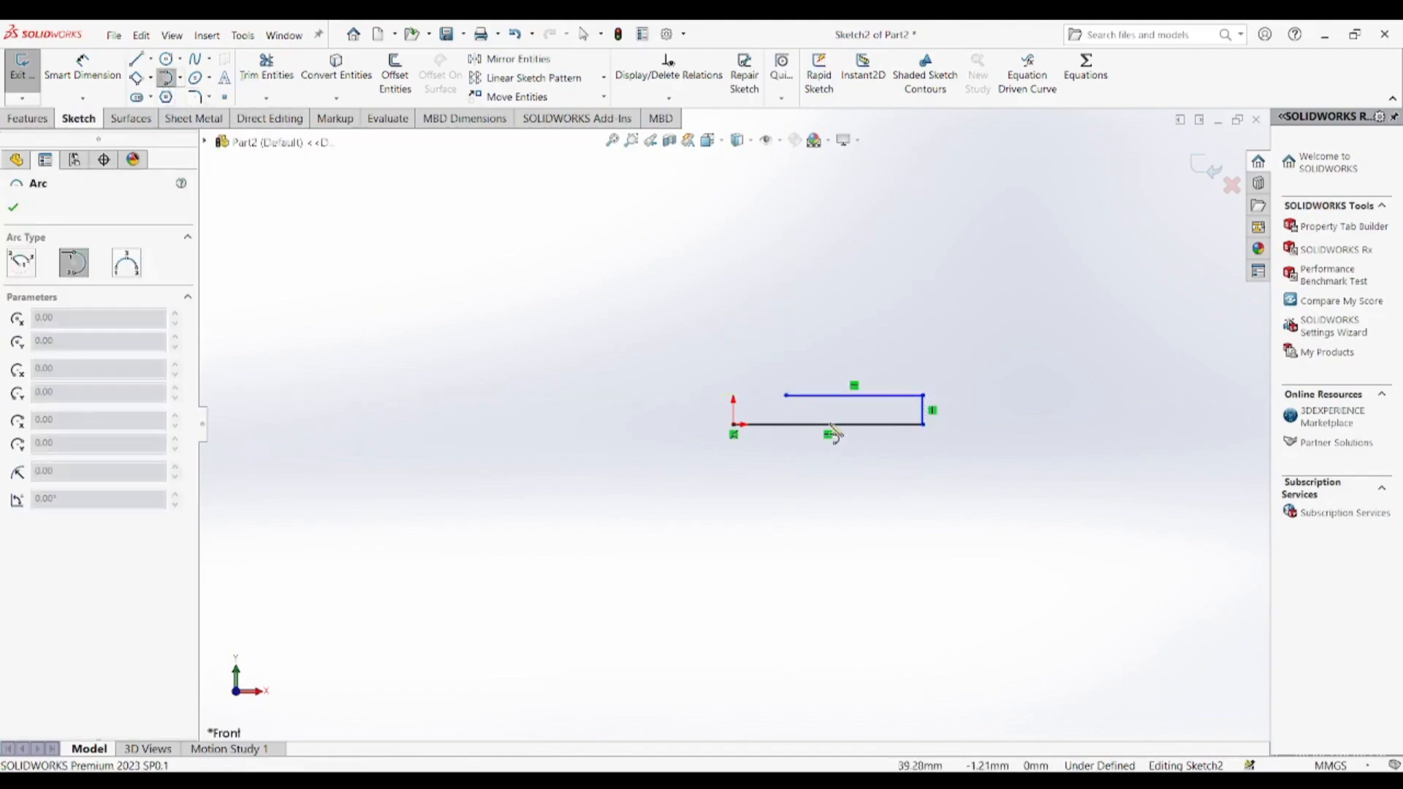
pyautogui.click(785, 396)
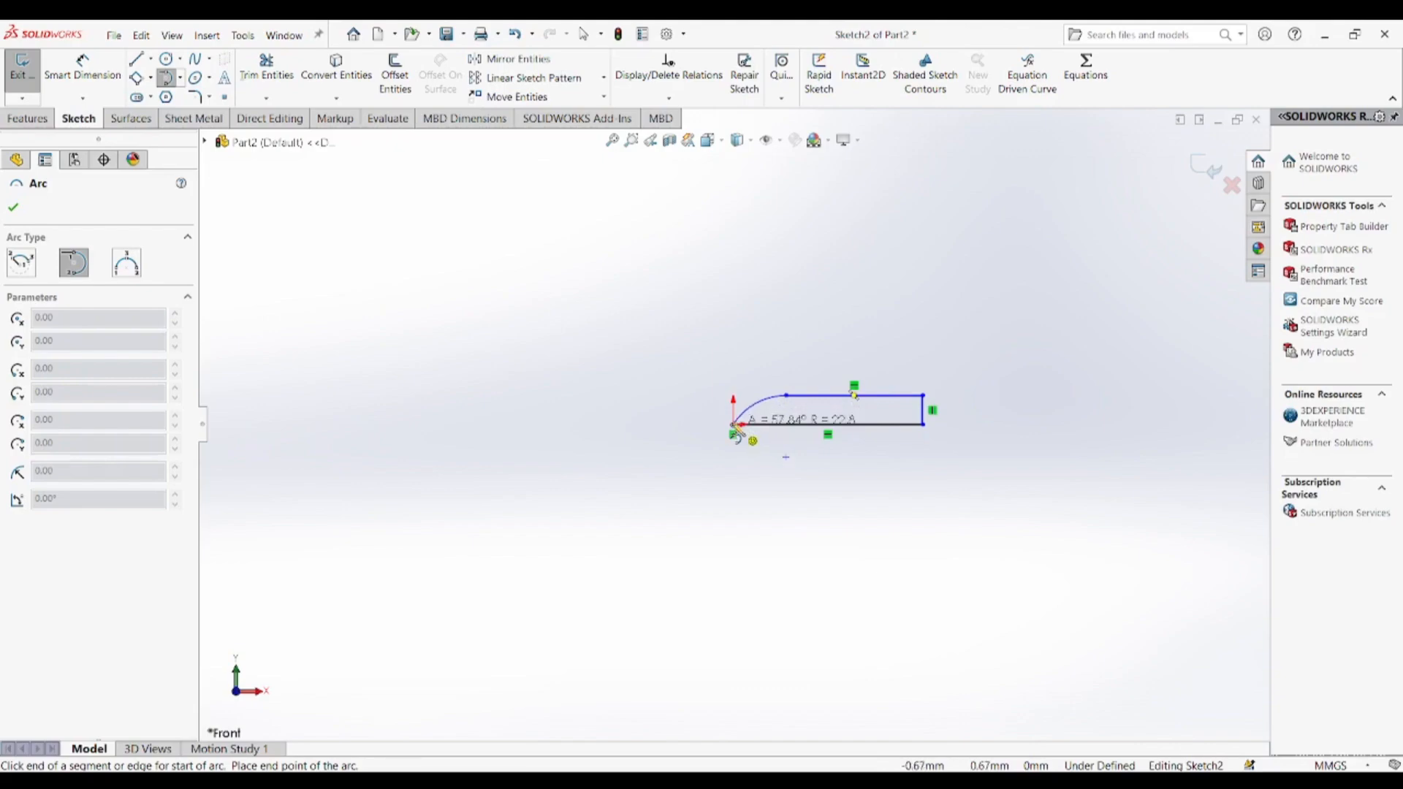
pyautogui.click(735, 426)
pyautogui.press('Escape')
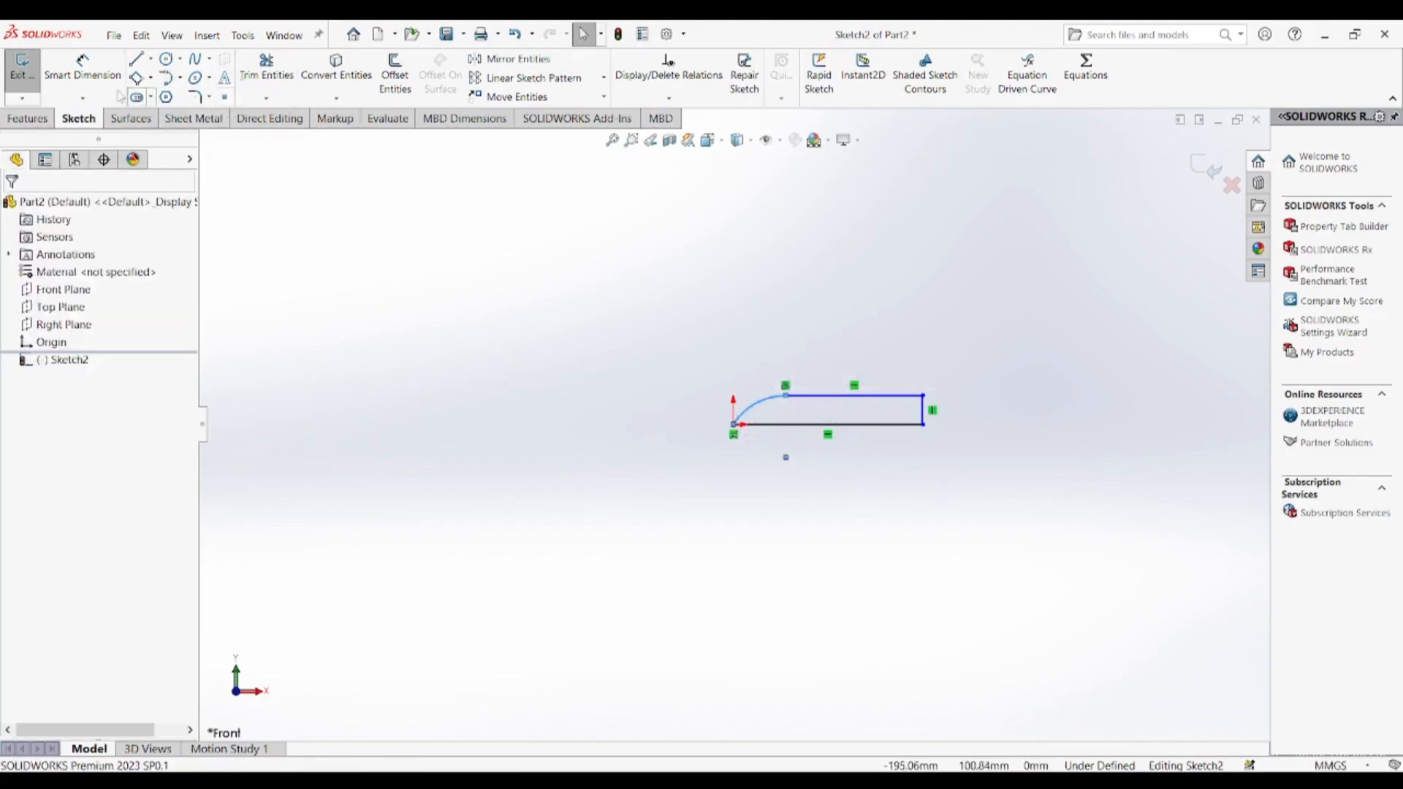
# - Dimension the base line to 350 mm and the vertical end line to 80 mm
pyautogui.click(82, 70)
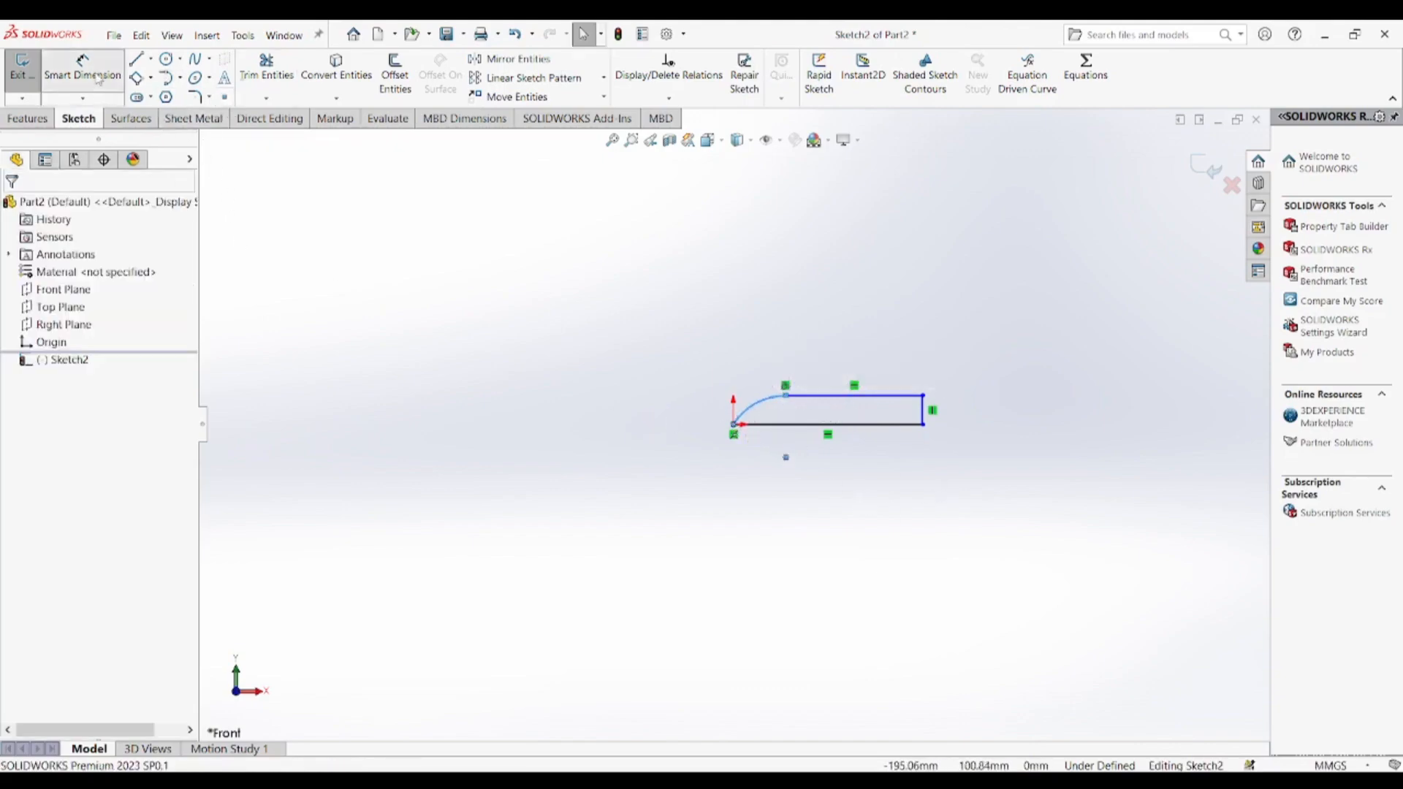
pyautogui.click(842, 423)
pyautogui.click(832, 476)
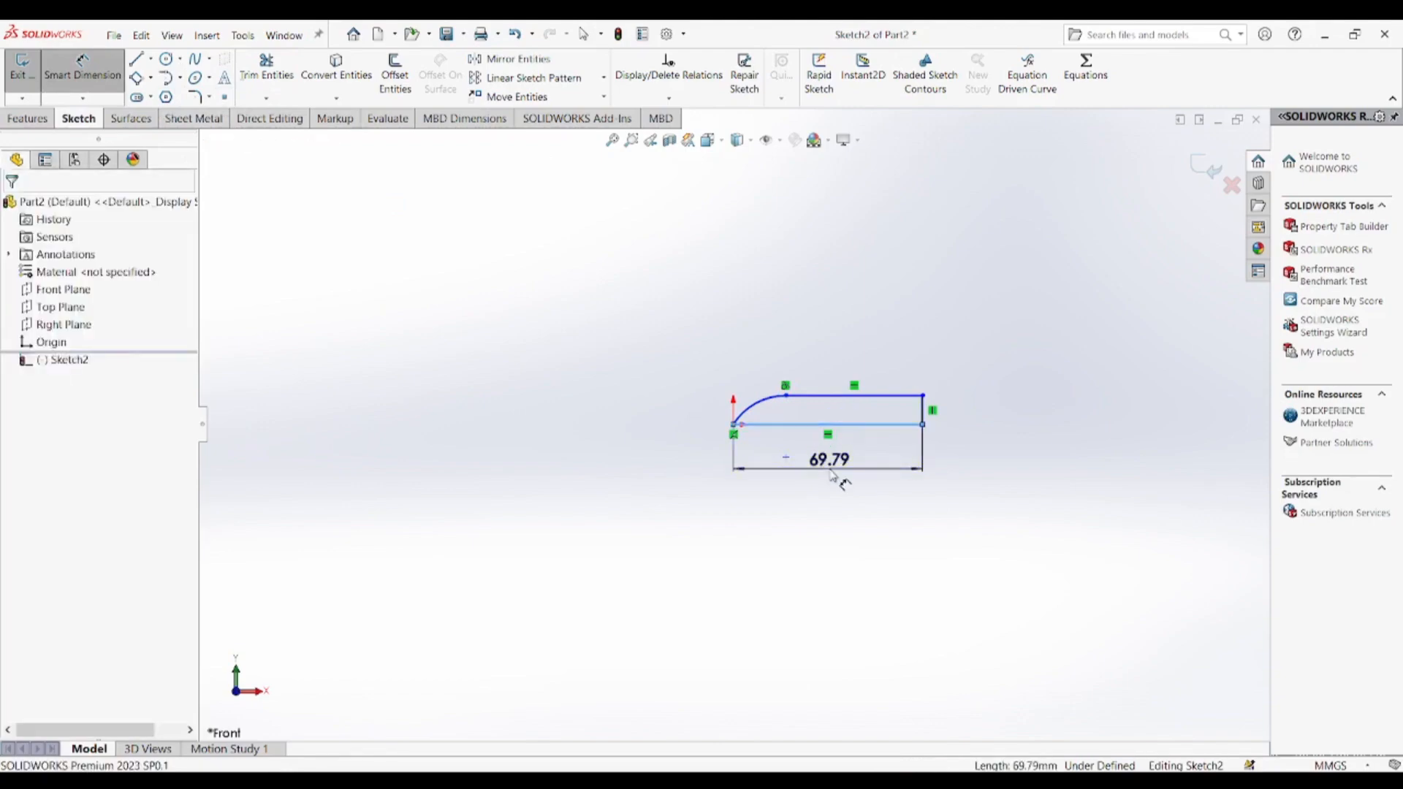
pyautogui.write('350')
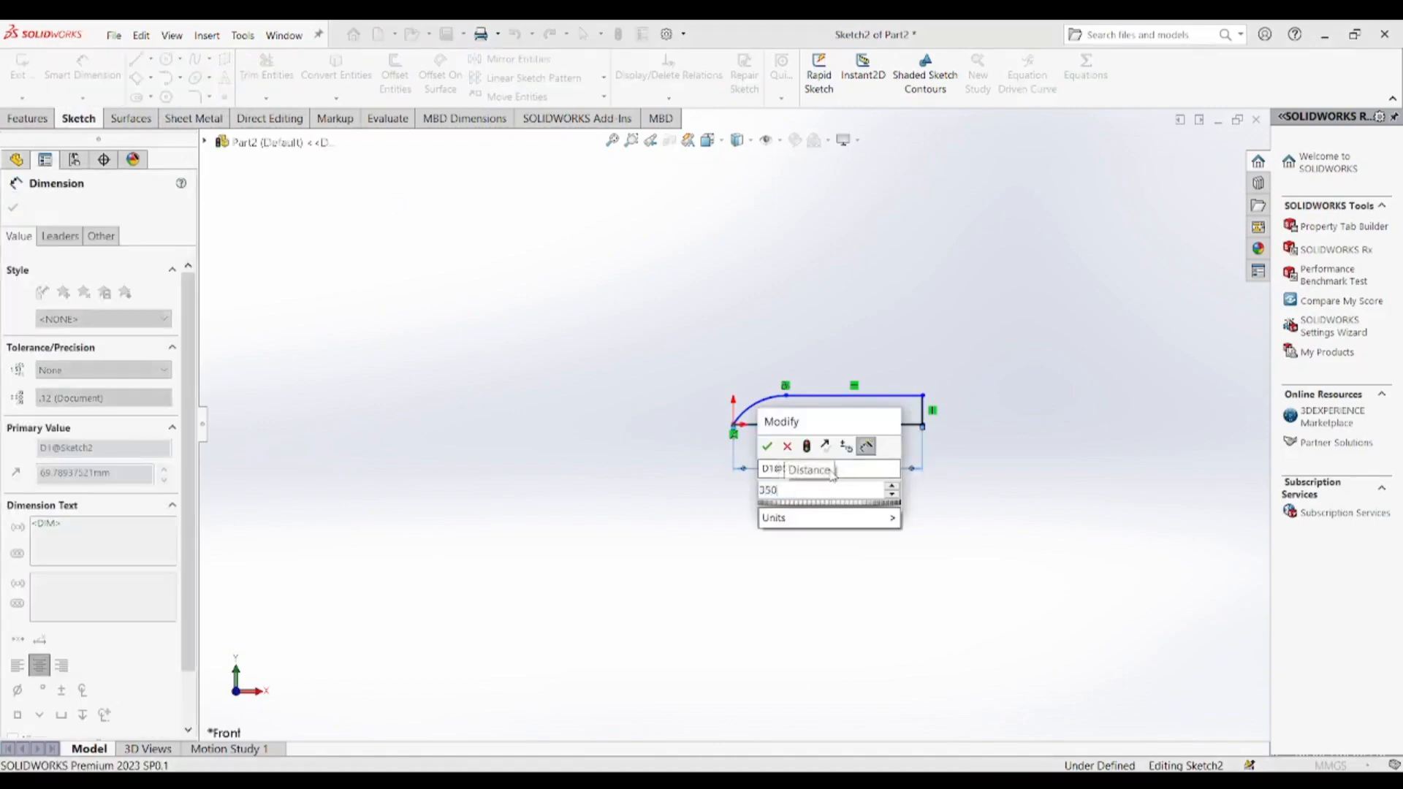
pyautogui.click(768, 447)
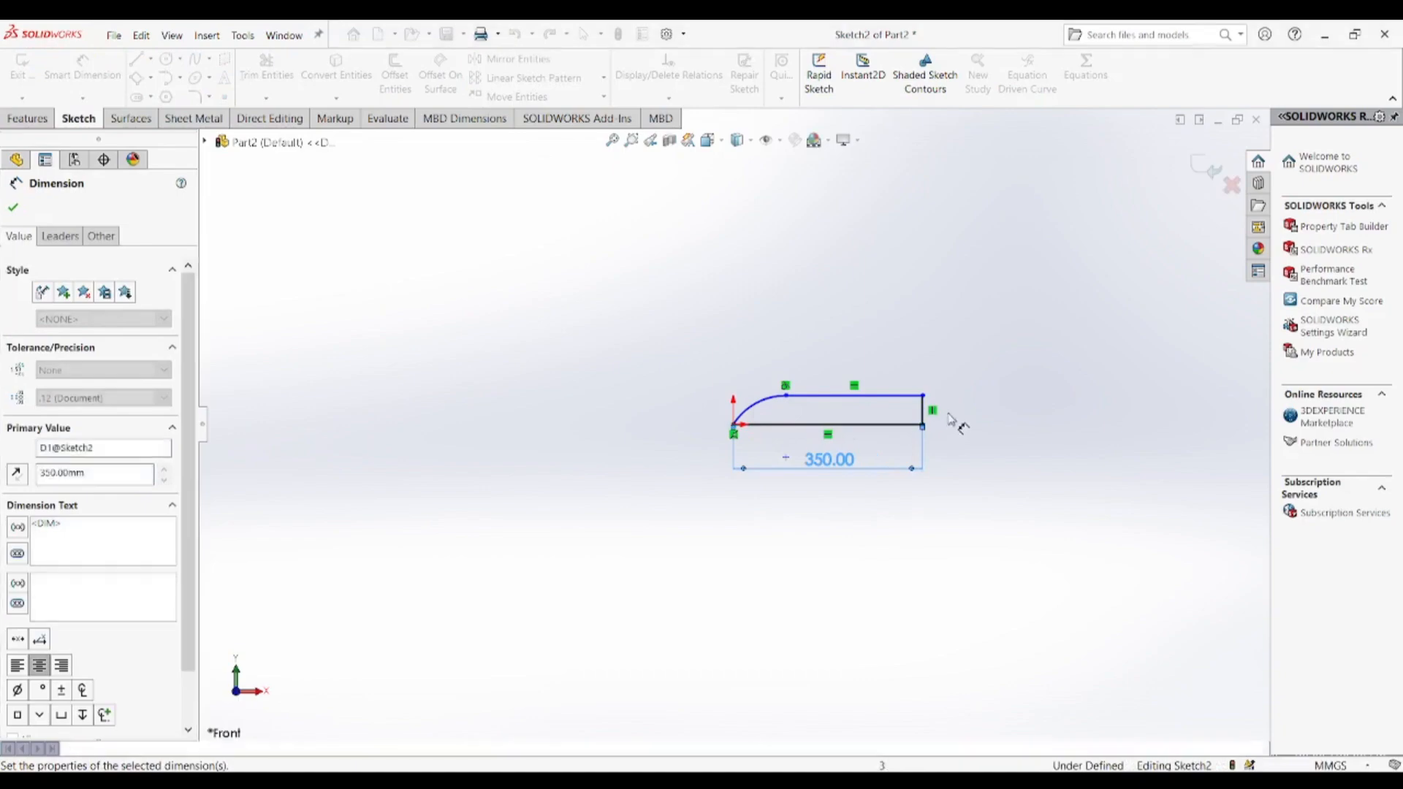
pyautogui.click(922, 411)
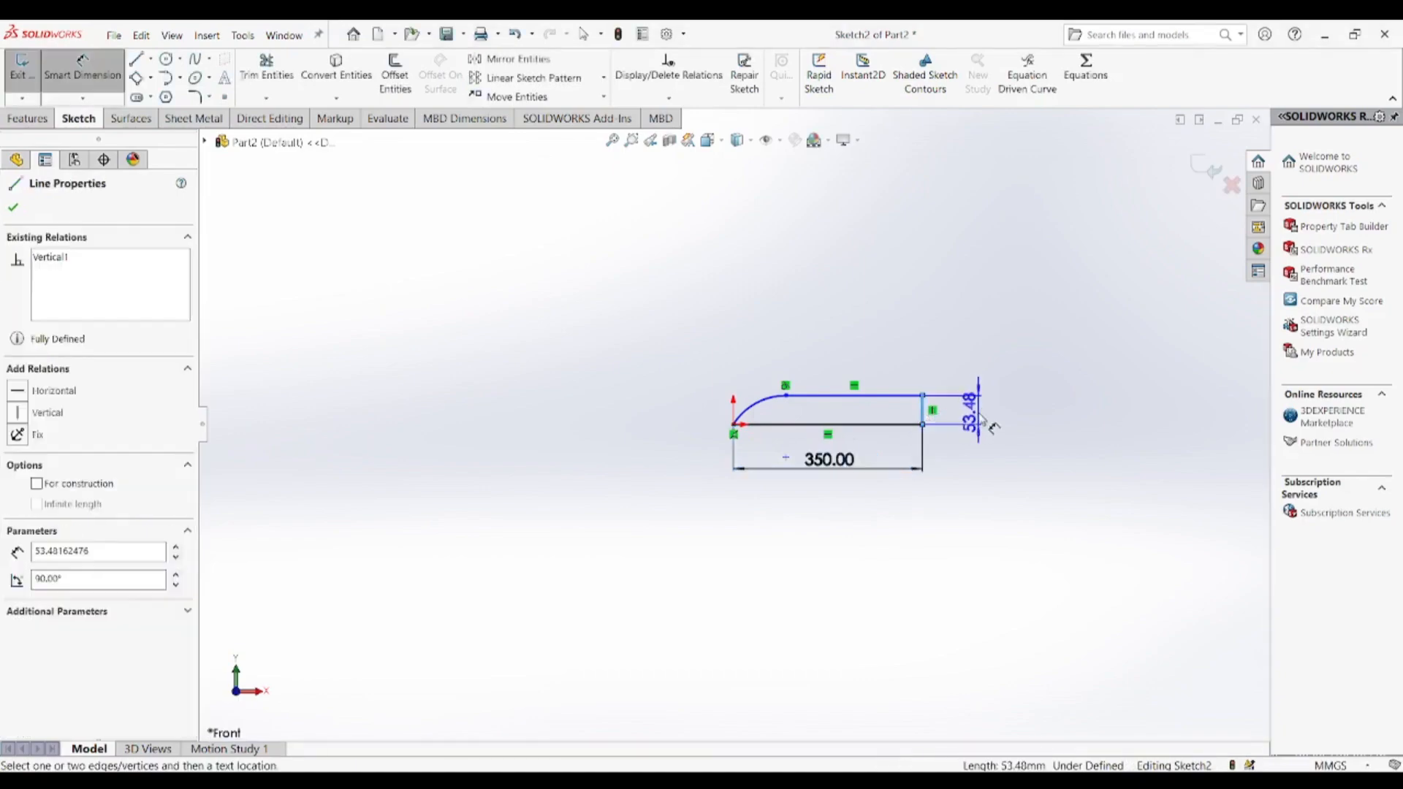
pyautogui.click(983, 420)
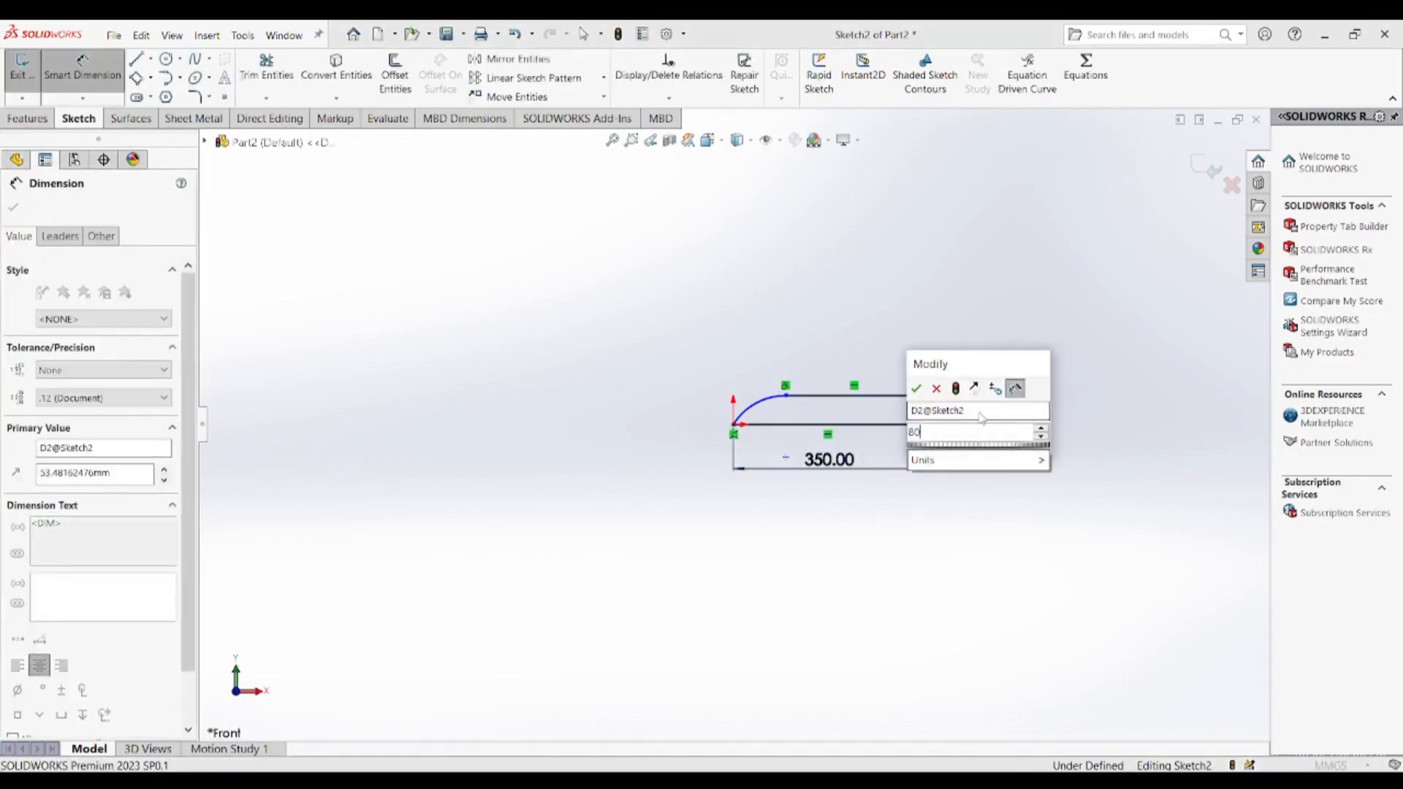
pyautogui.press('Return')
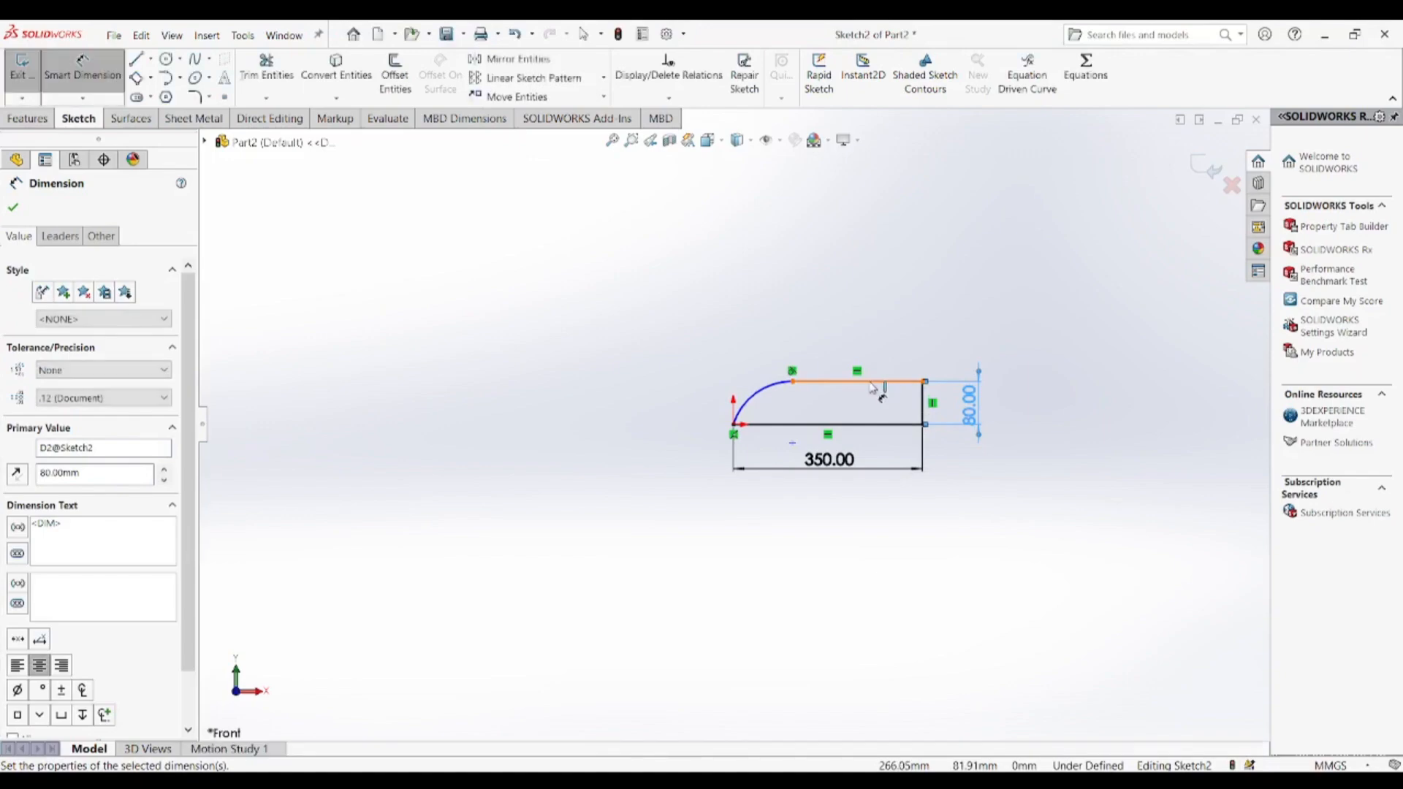
# - Dimension the profile's upper horizontal line to 200 mm
pyautogui.click(870, 382)
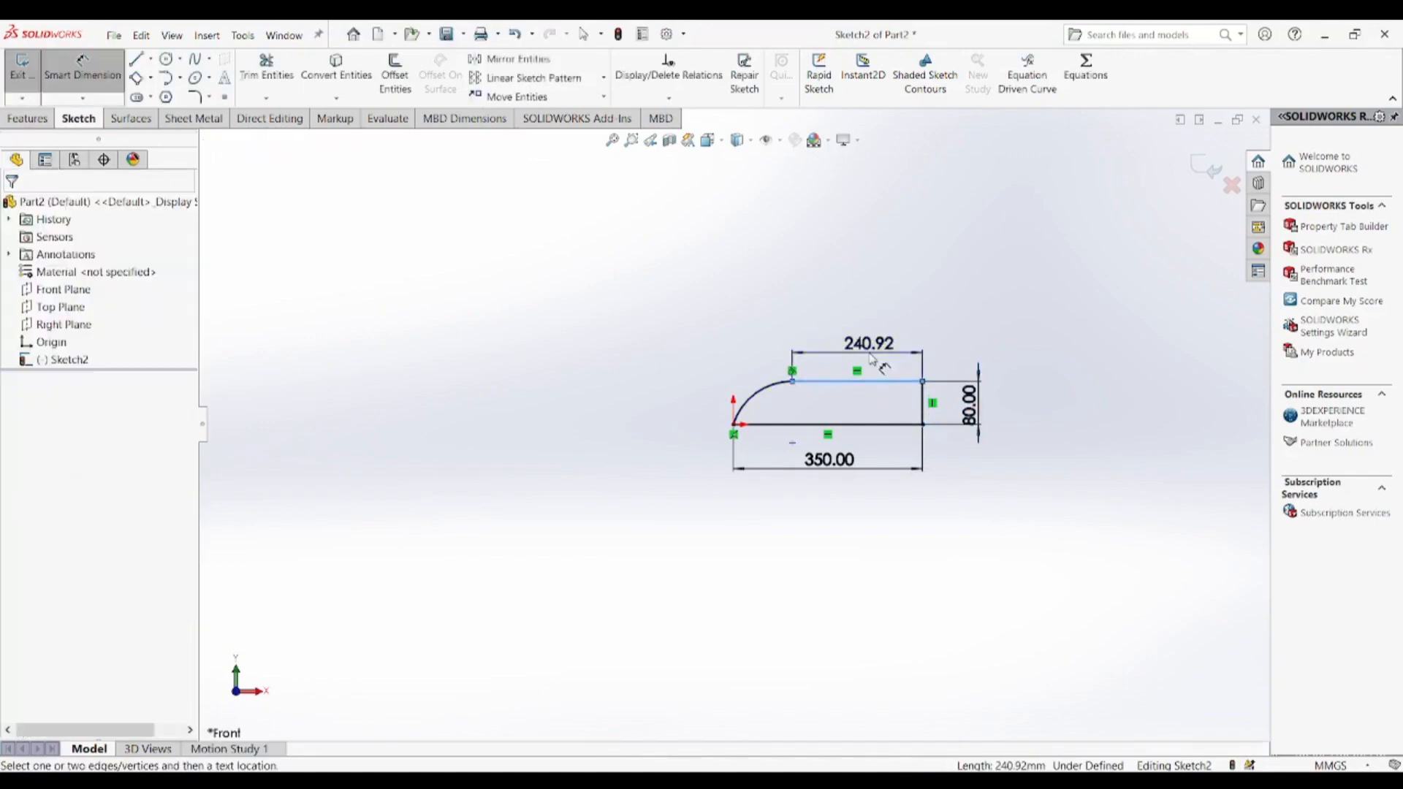
pyautogui.click(870, 358)
pyautogui.write('200')
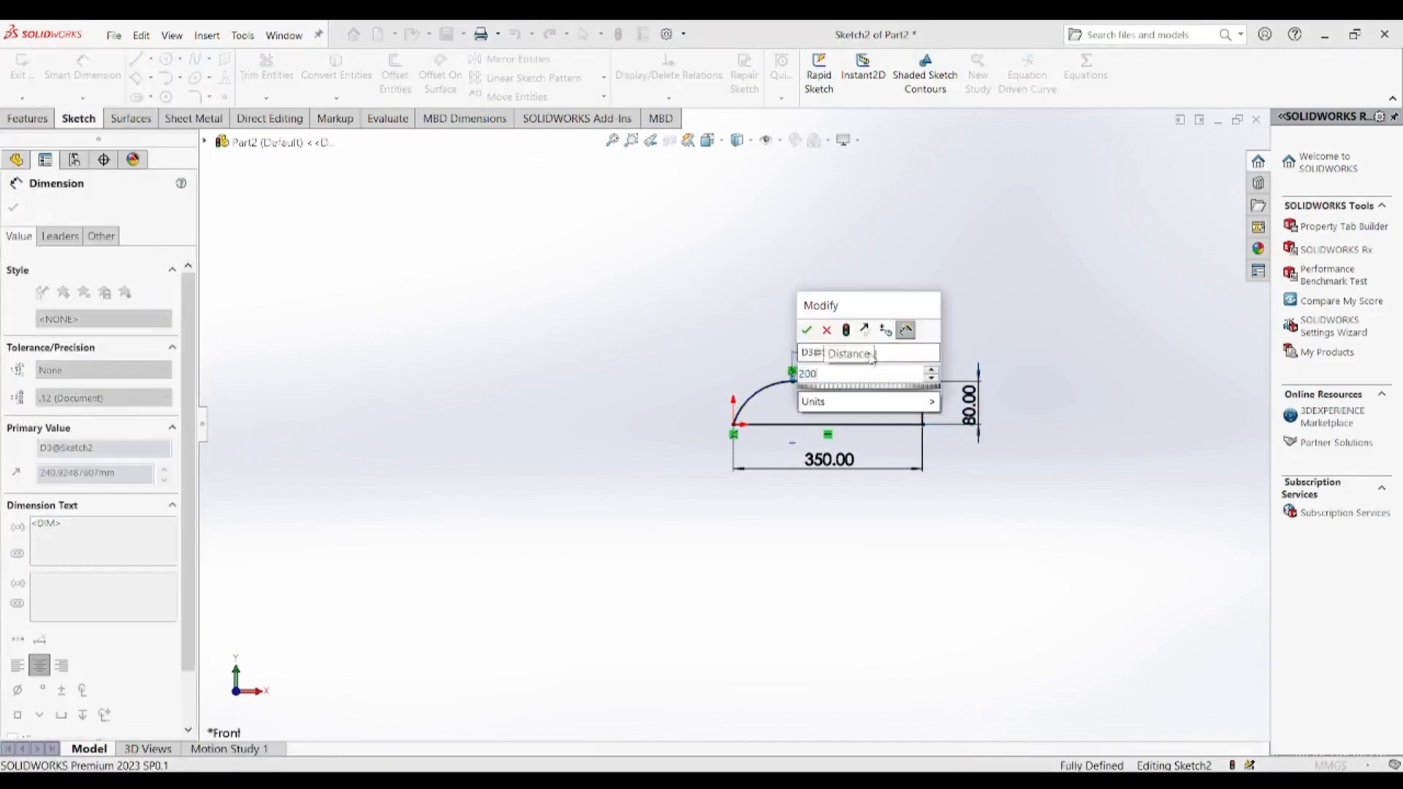
pyautogui.press('Return')
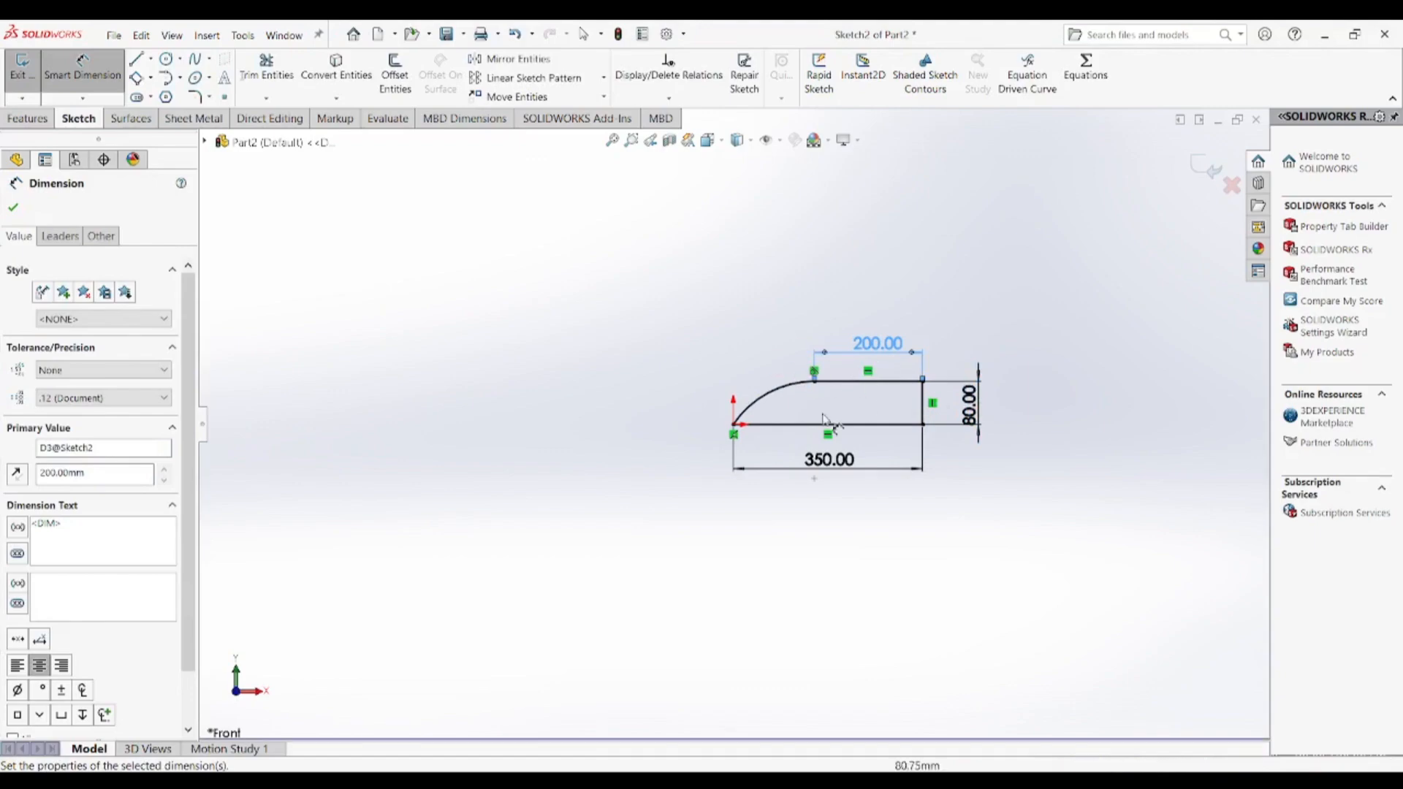
pyautogui.press('Escape')
pyautogui.press('Escape')
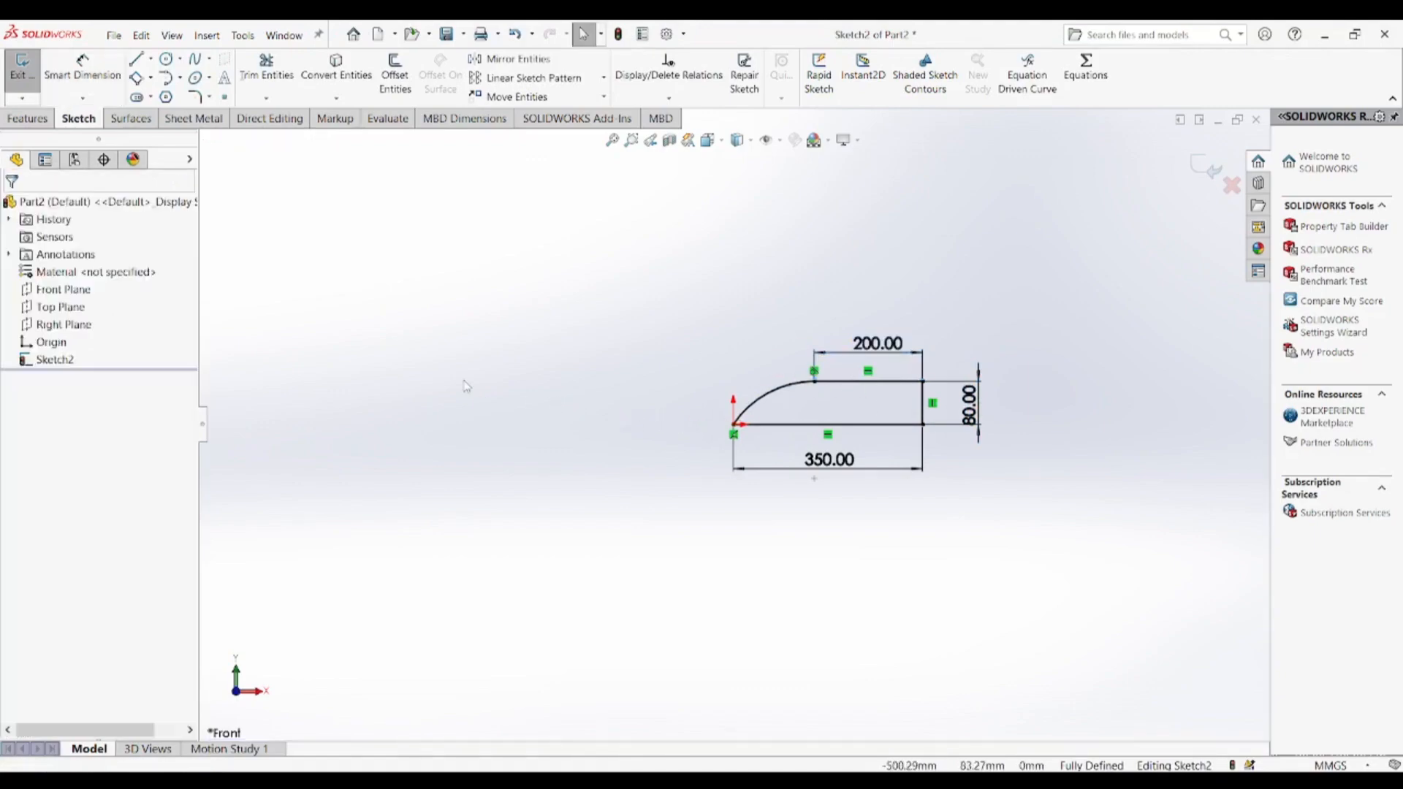
# - Revolve the profile 360 degrees around its 350 mm base line to make a solid boss
pyautogui.click(44, 124)
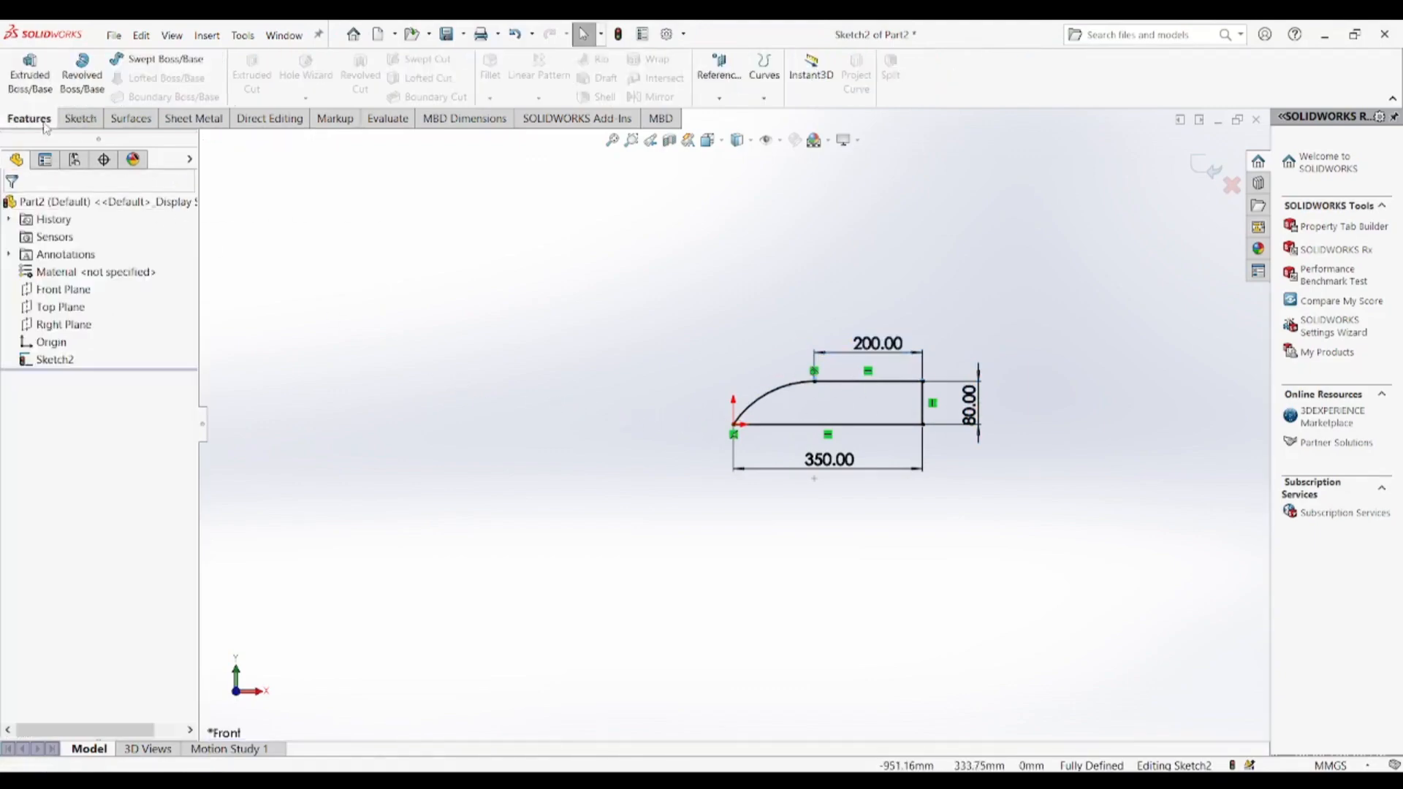
pyautogui.click(82, 73)
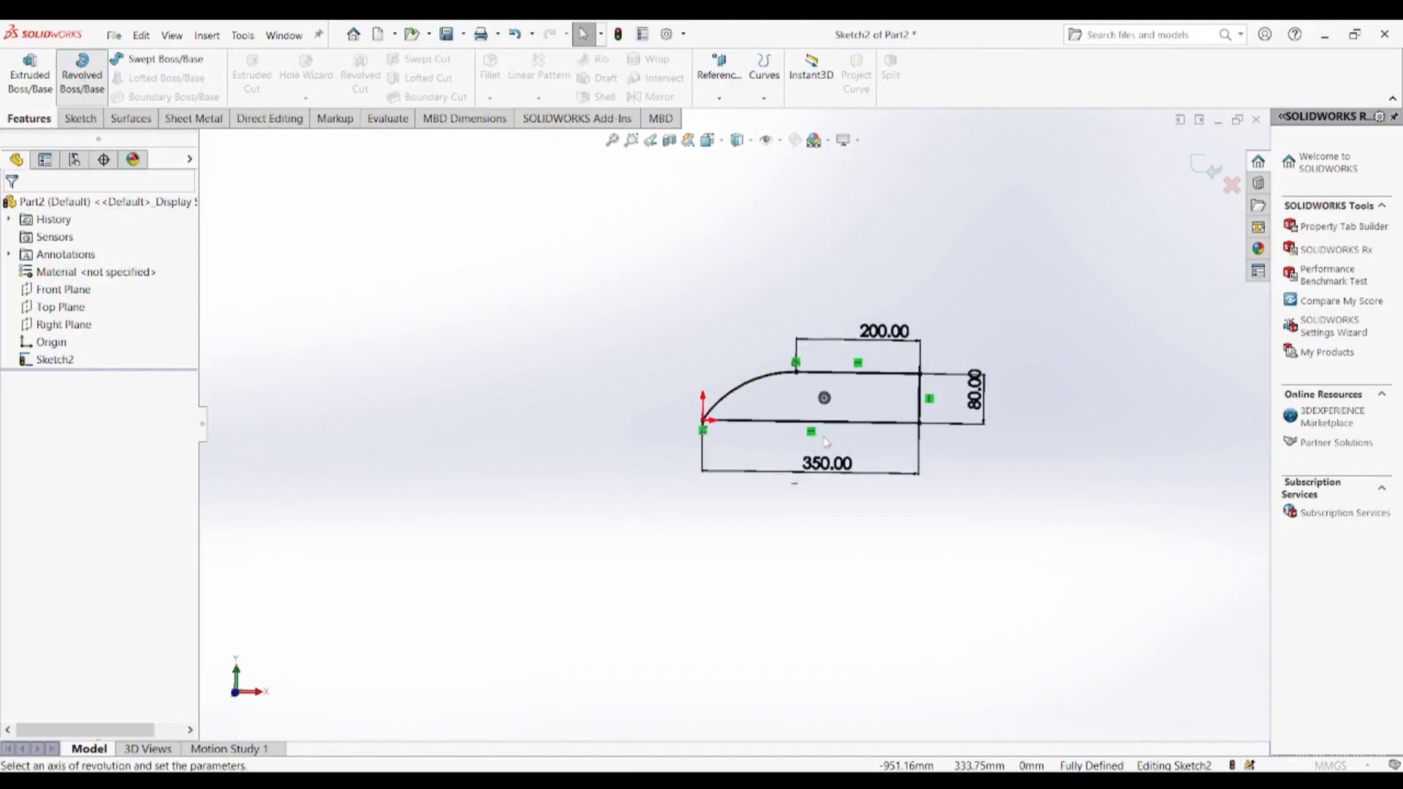
pyautogui.click(695, 454)
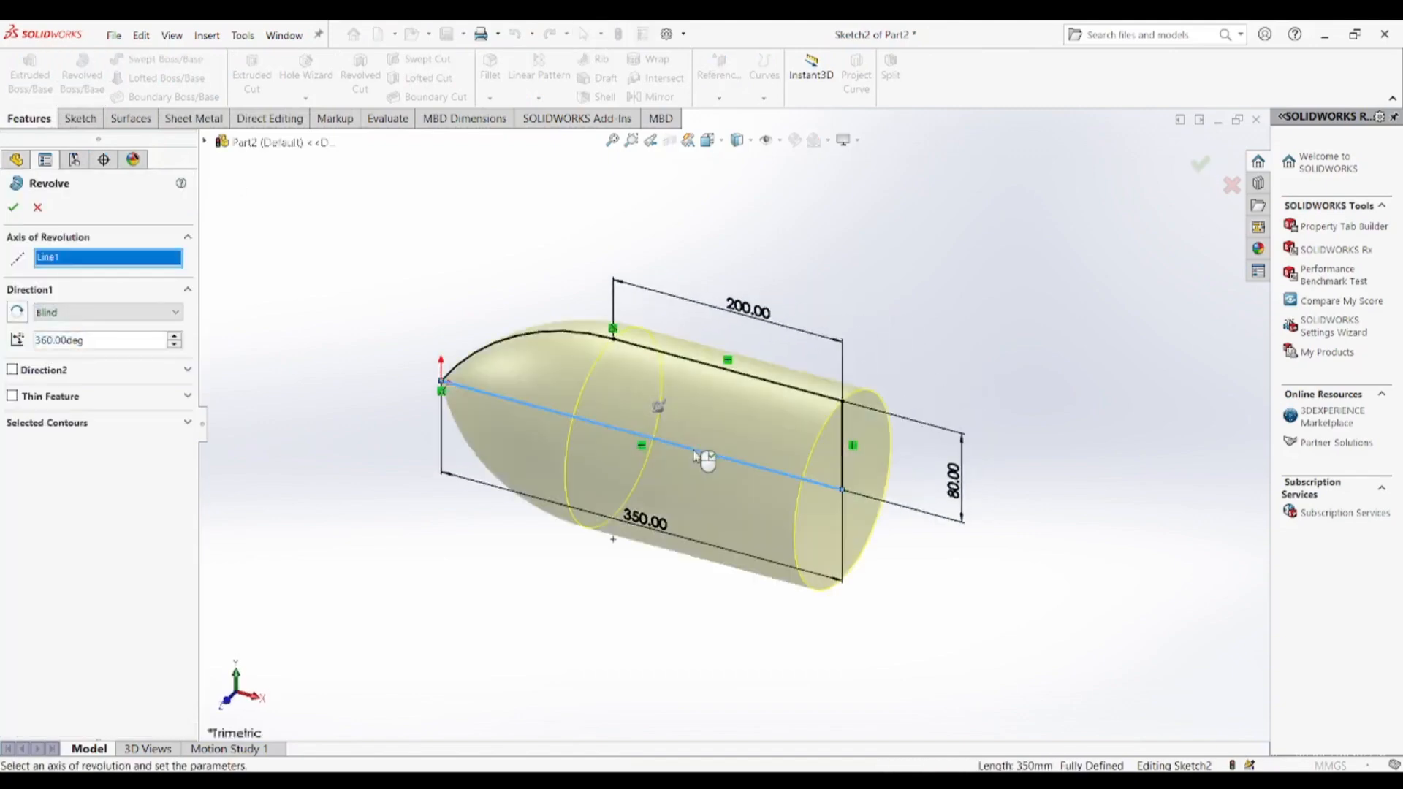
pyautogui.click(13, 207)
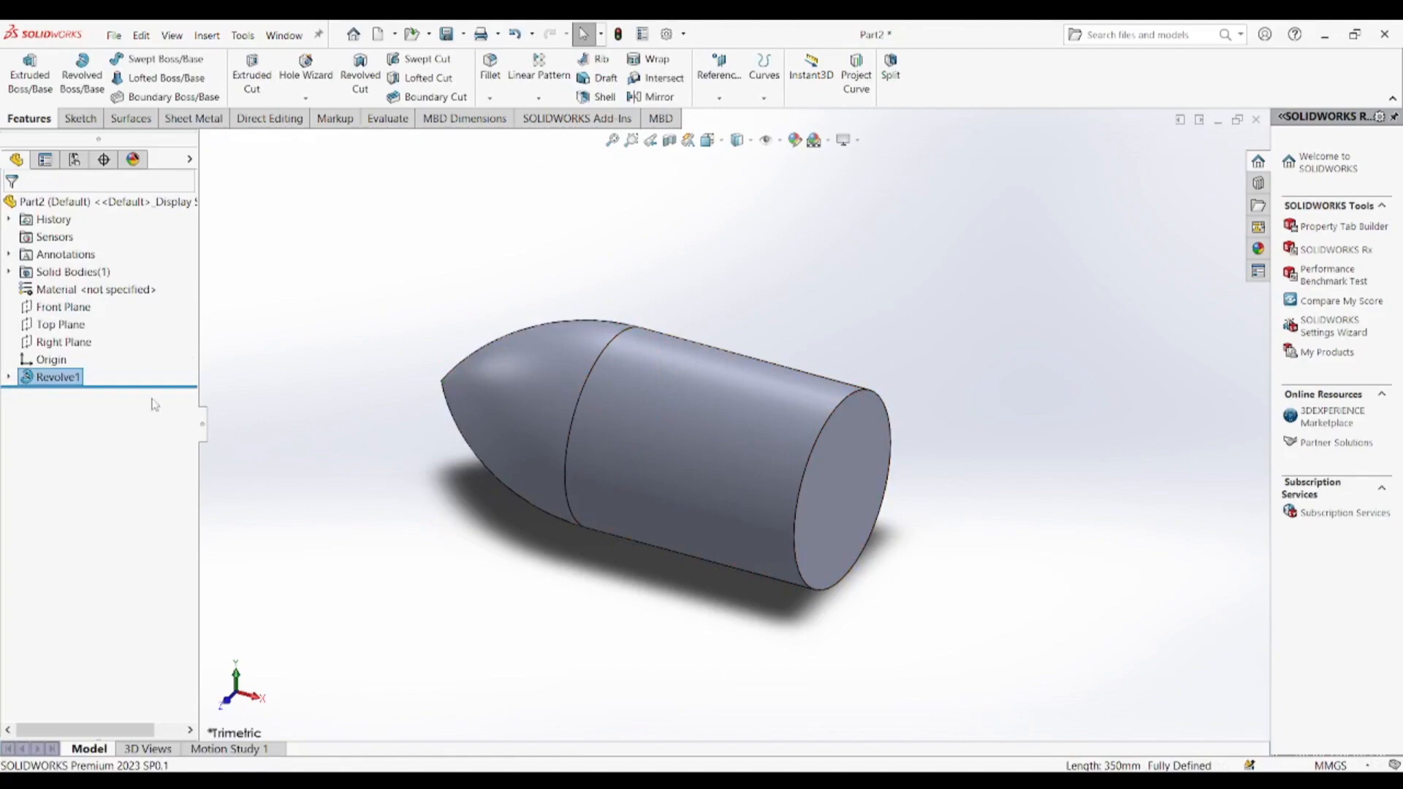
# - On the Top Plane, sketch a slanted 3 point corner rectangle about 7.6 mm wide, running from near the body's axis past its lower edge
pyautogui.click(64, 325)
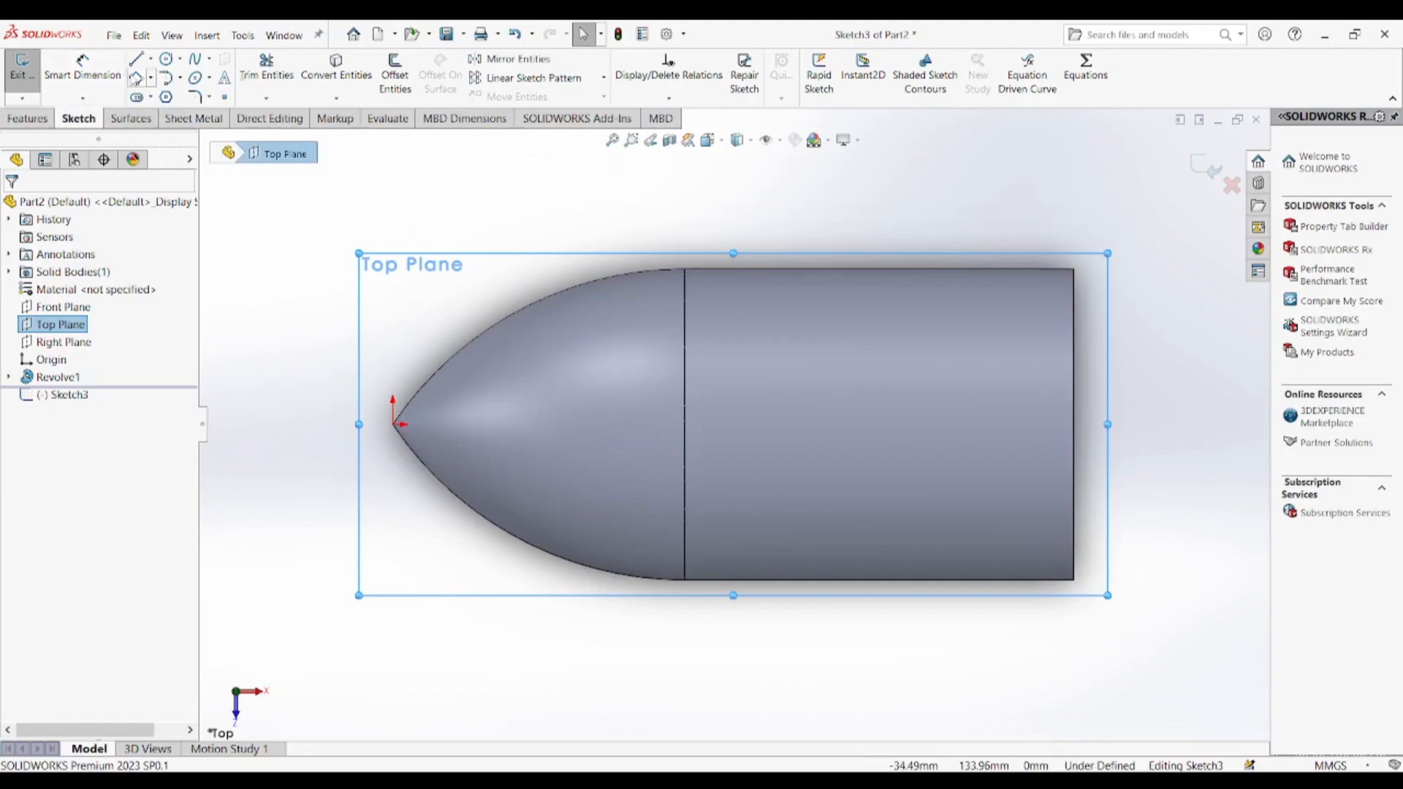
pyautogui.click(136, 79)
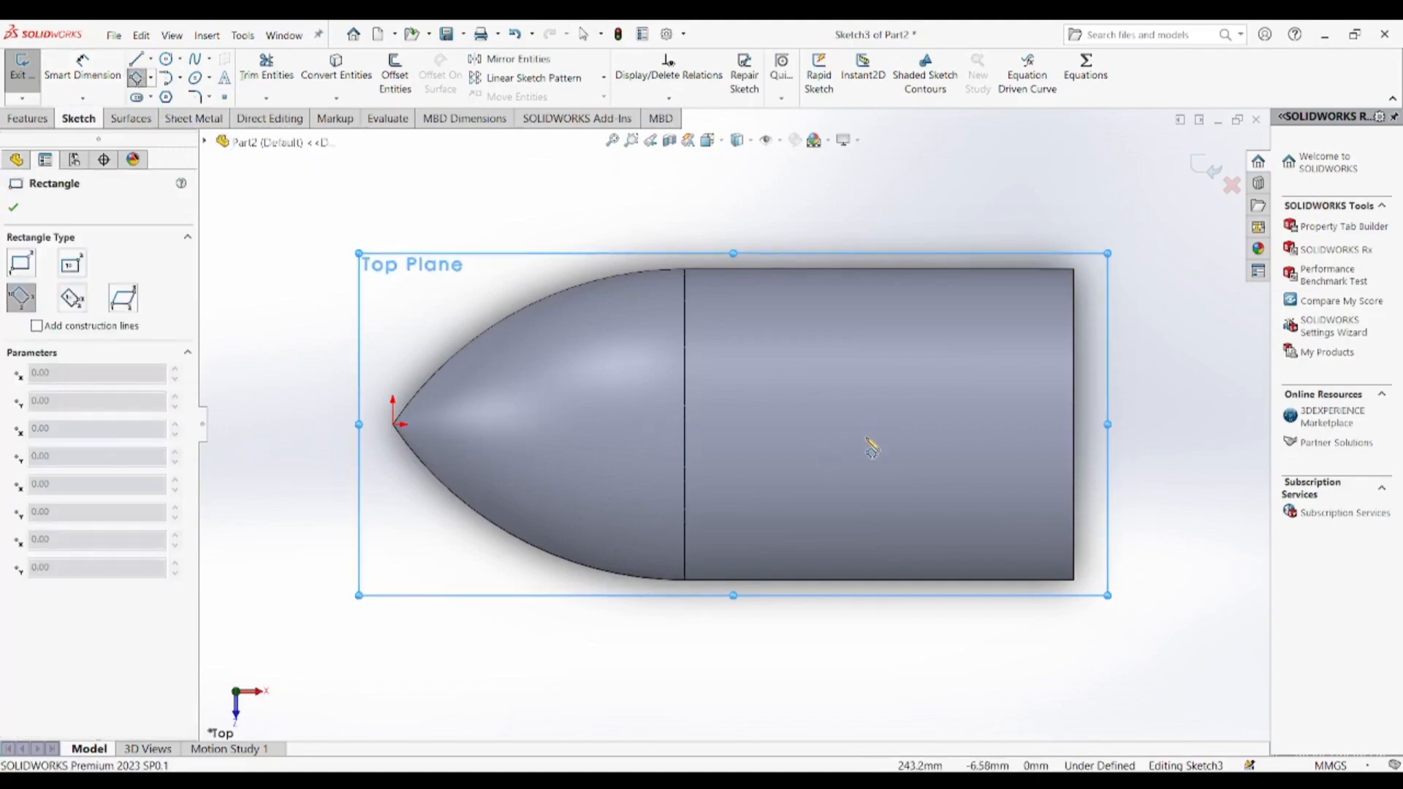
pyautogui.click(868, 438)
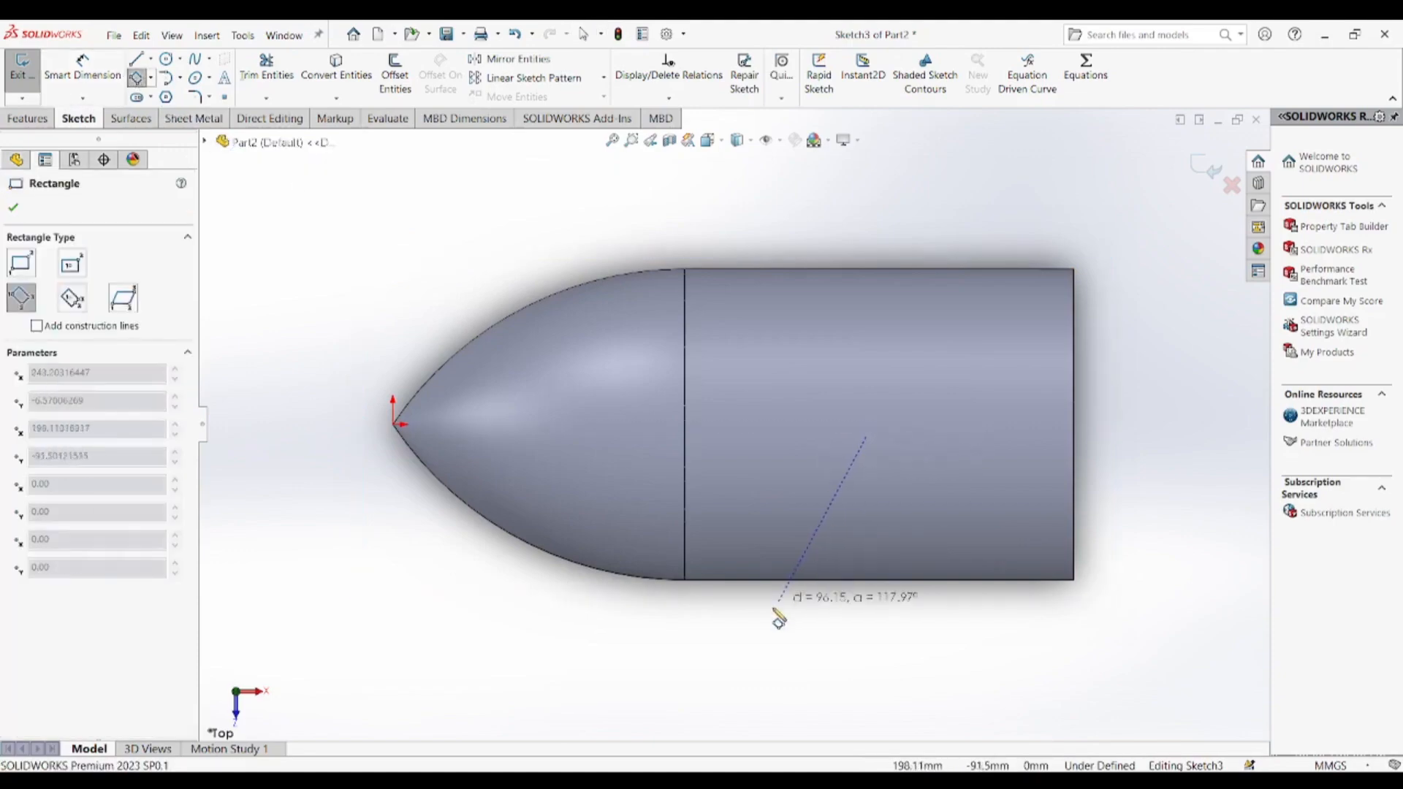
pyautogui.click(732, 632)
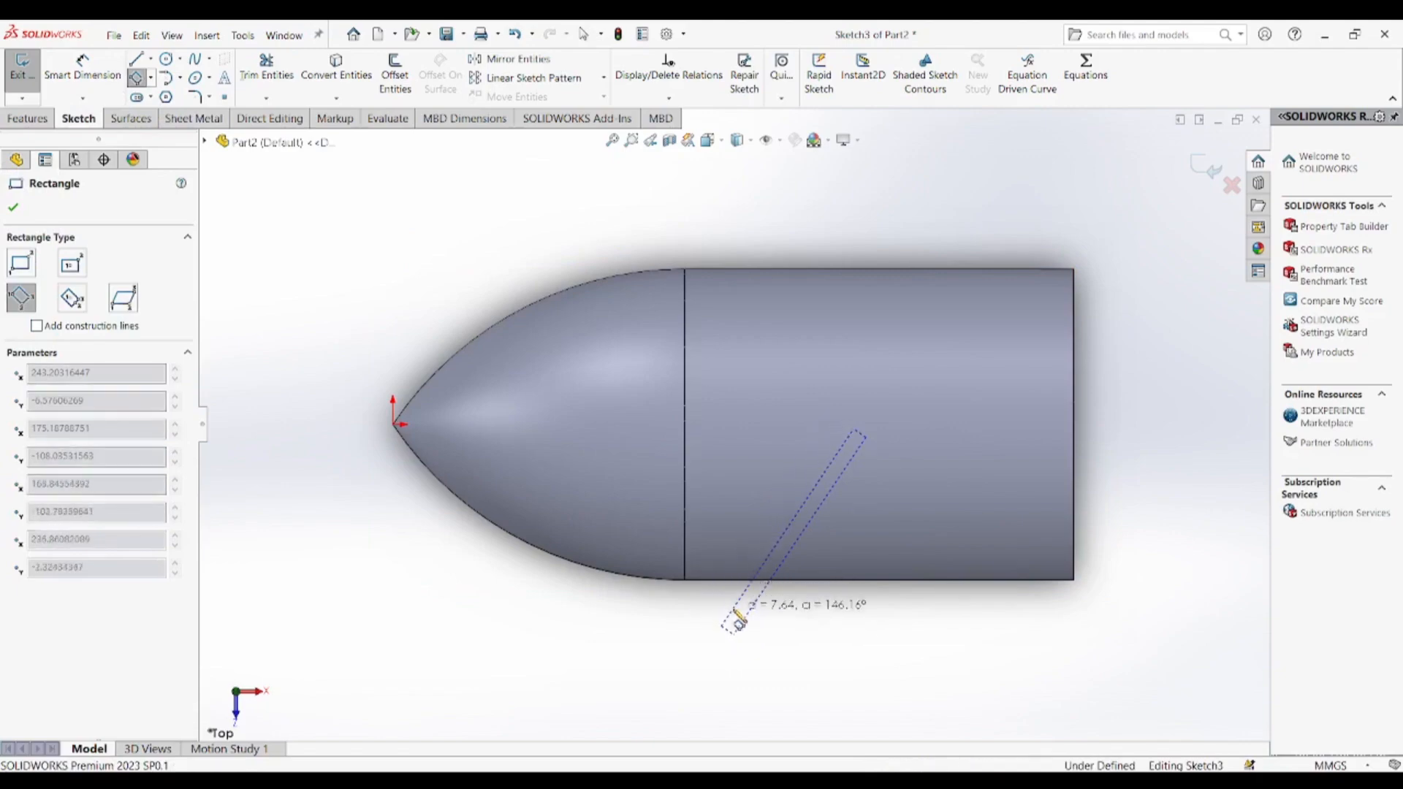
pyautogui.click(759, 601)
pyautogui.press('Escape')
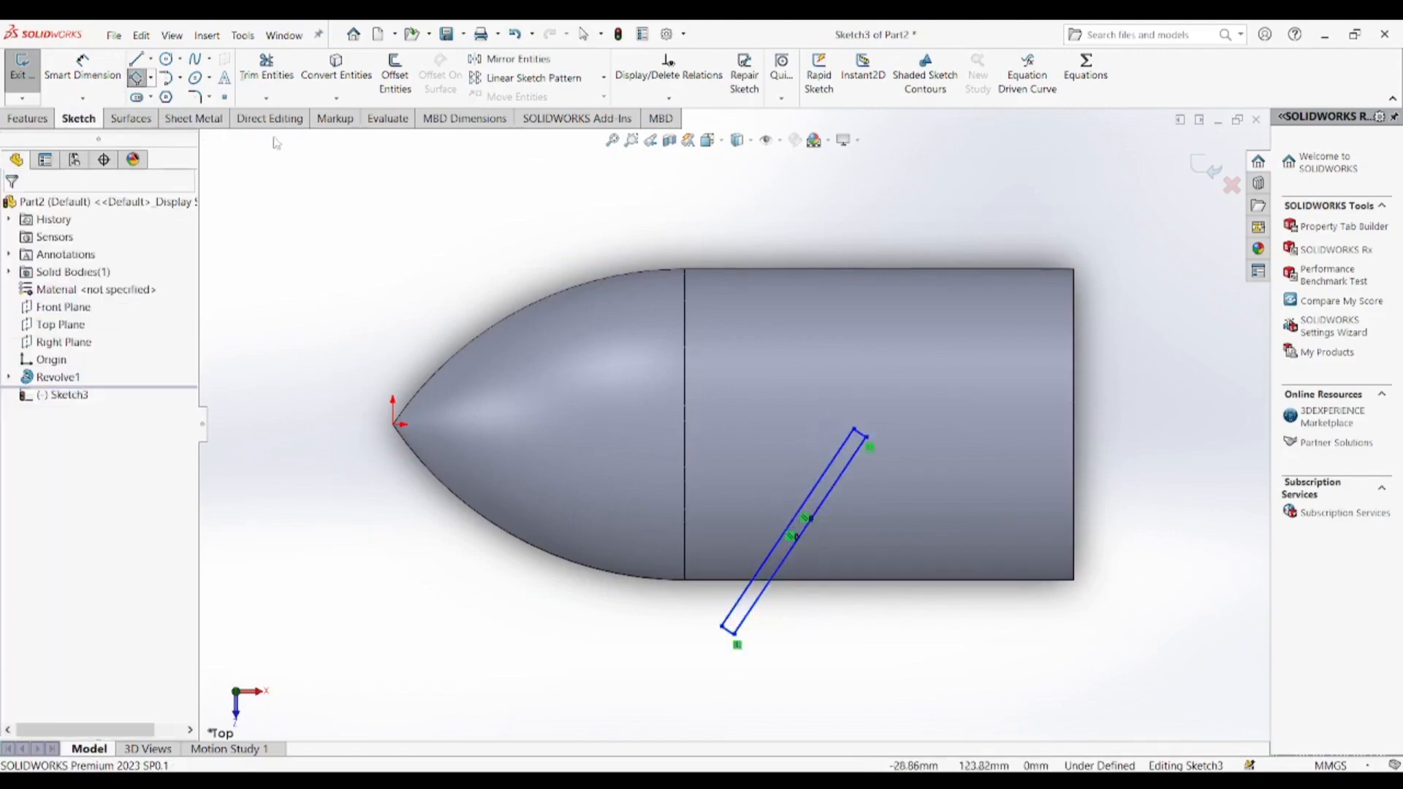
# - Dimension the slanted rectangle's short side to 12 mm and its long side to 230 mm
pyautogui.click(82, 69)
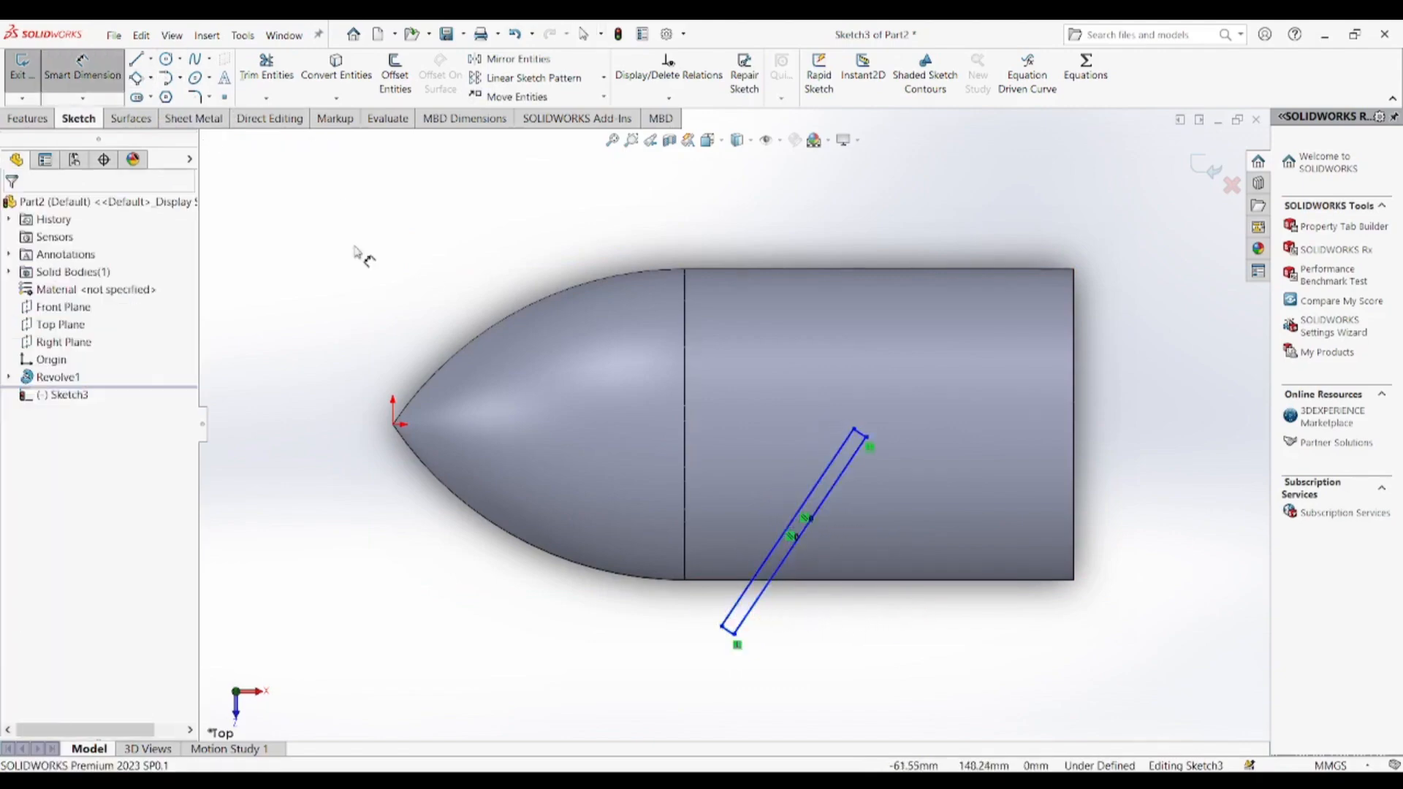
pyautogui.click(731, 633)
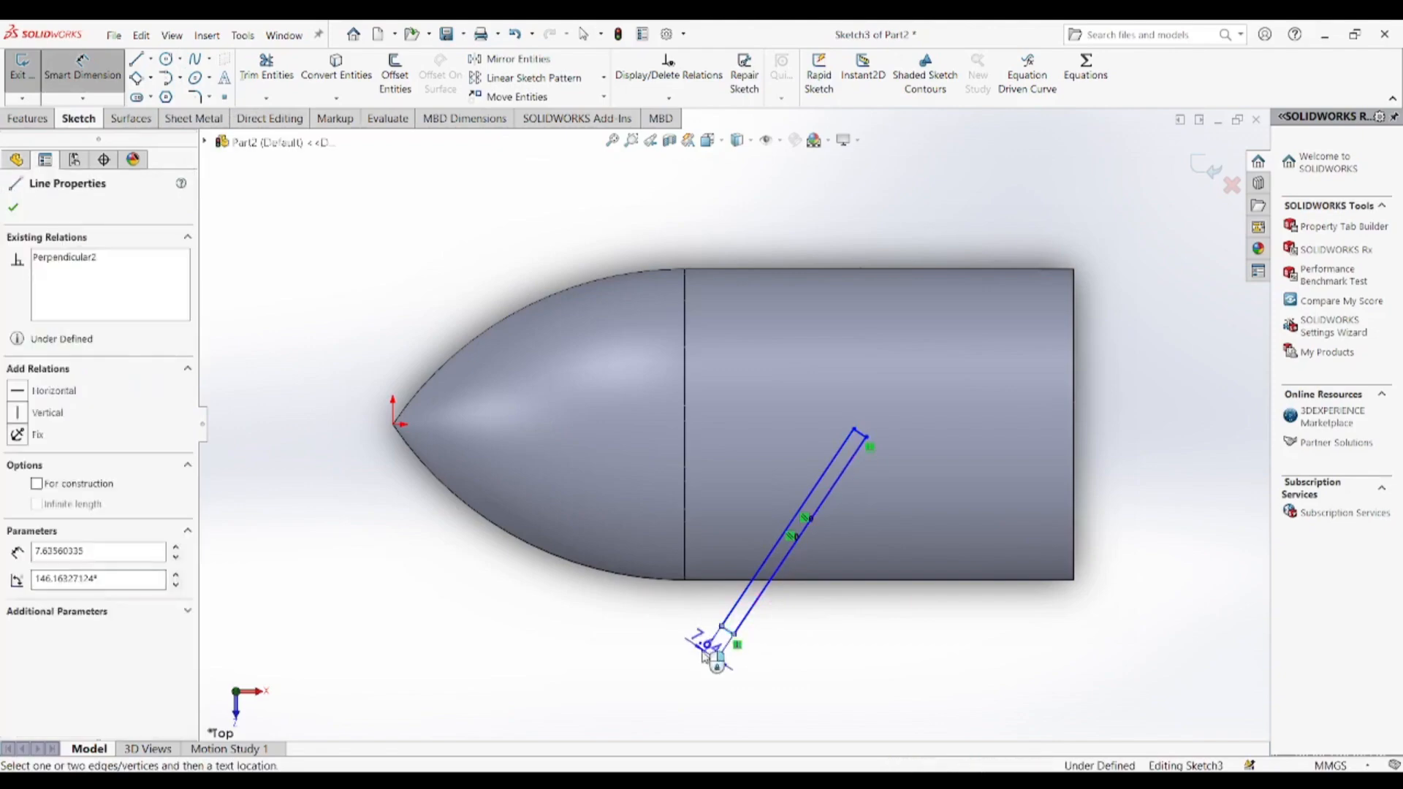
pyautogui.click(707, 656)
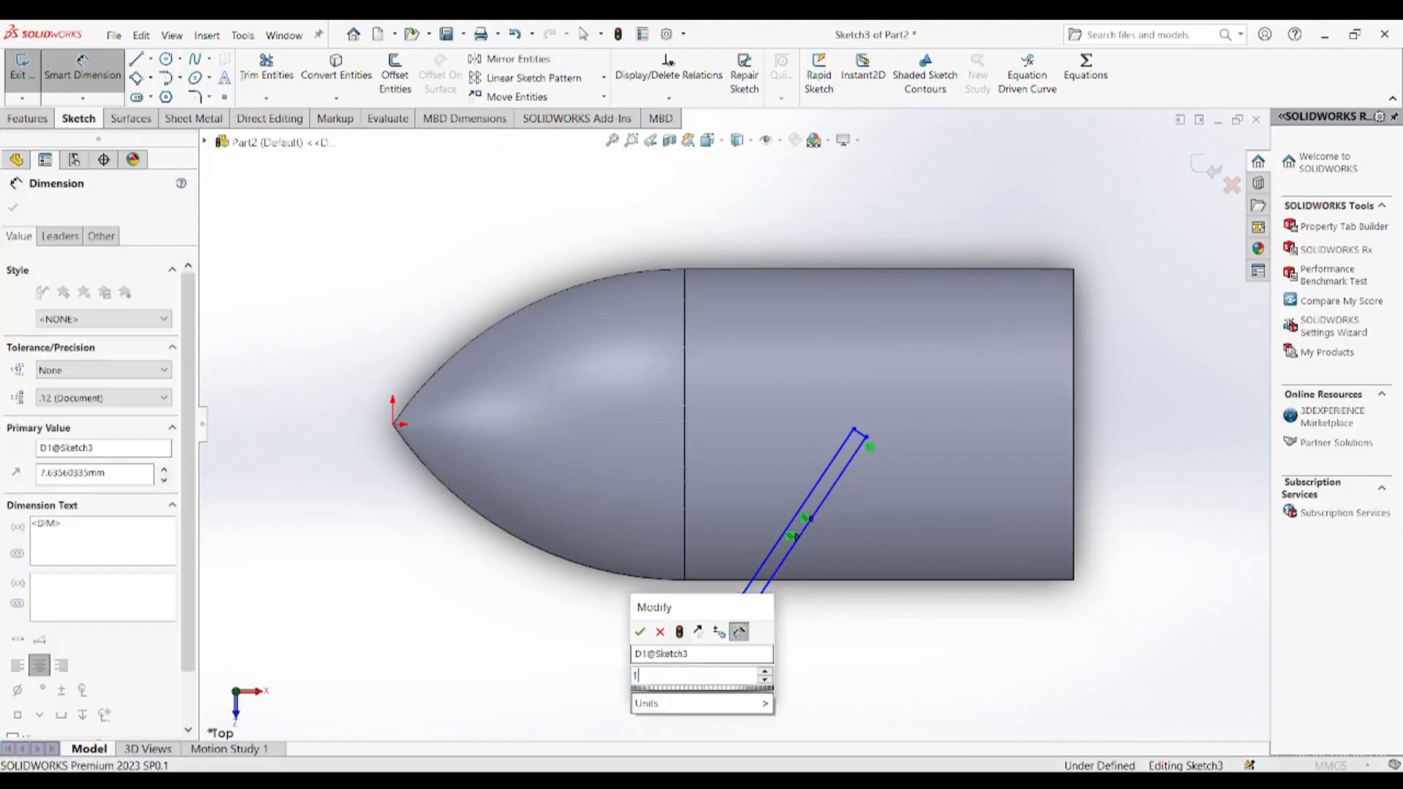
pyautogui.press('Return')
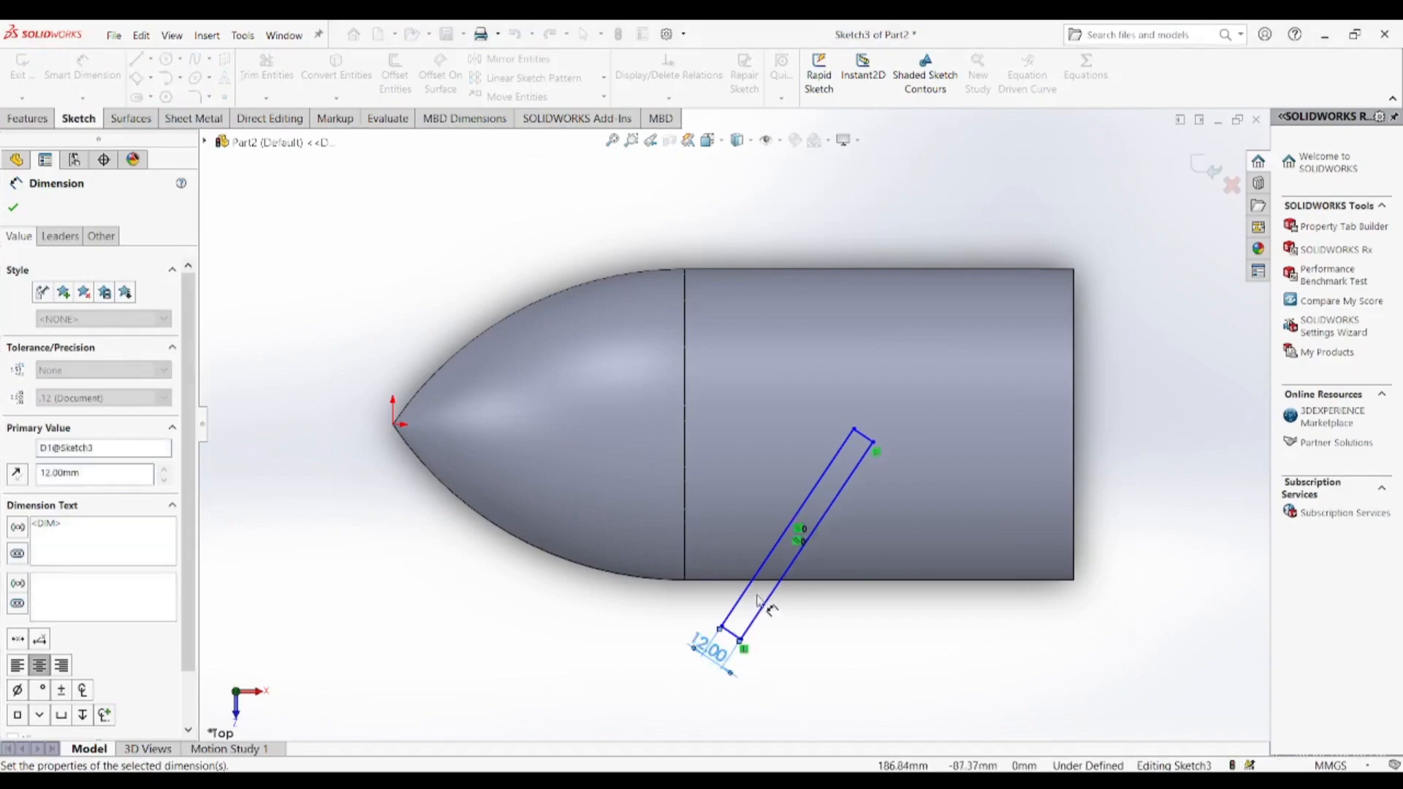
pyautogui.click(758, 581)
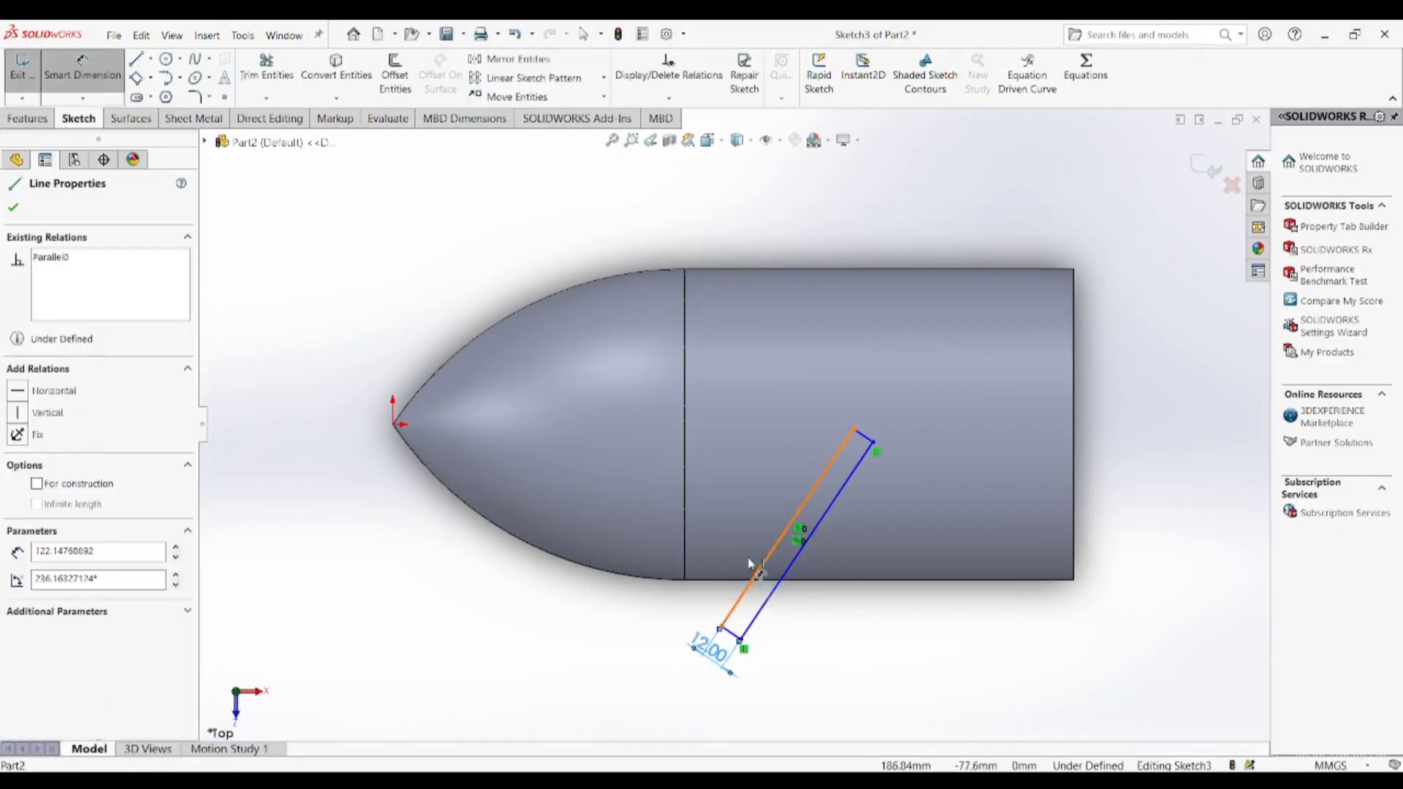
pyautogui.click(747, 558)
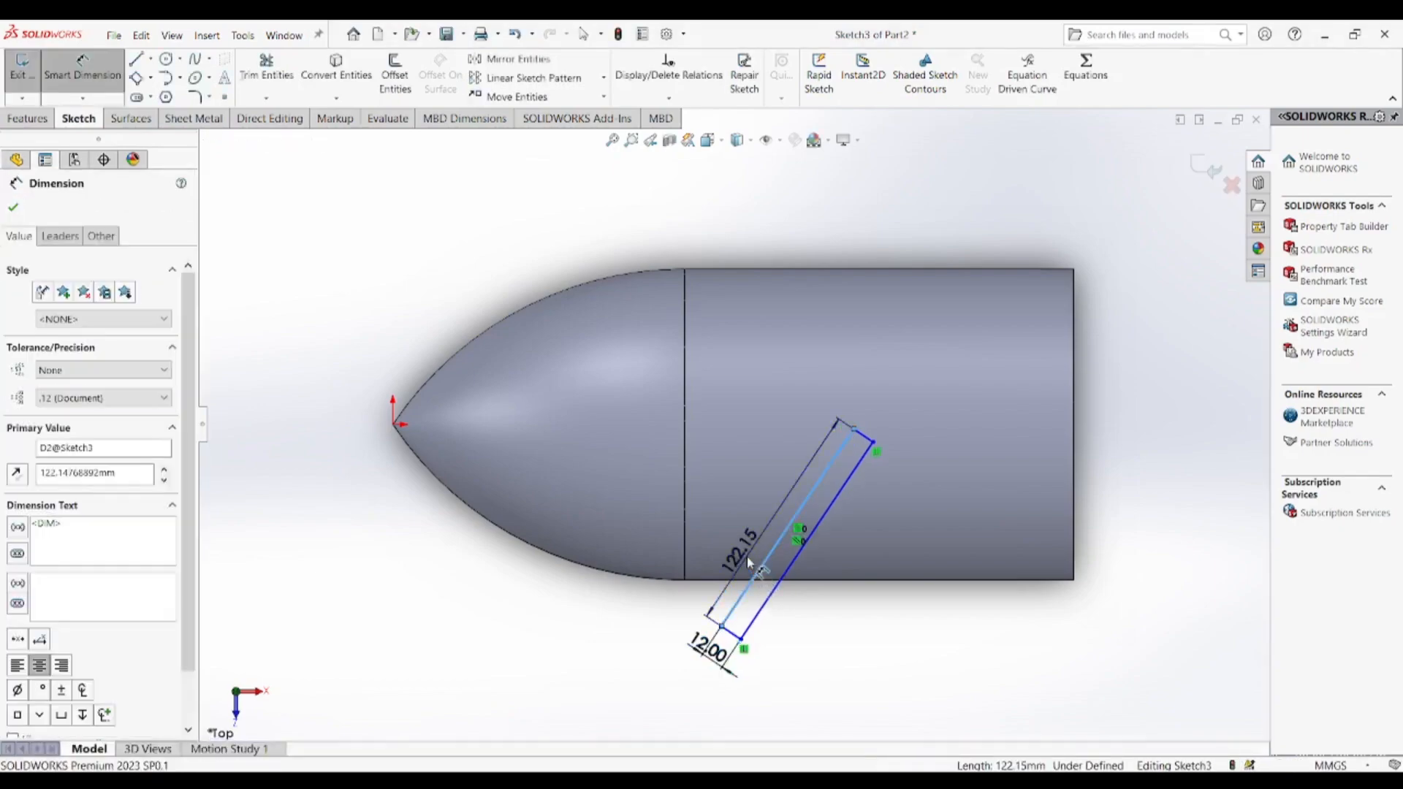
pyautogui.press('Return')
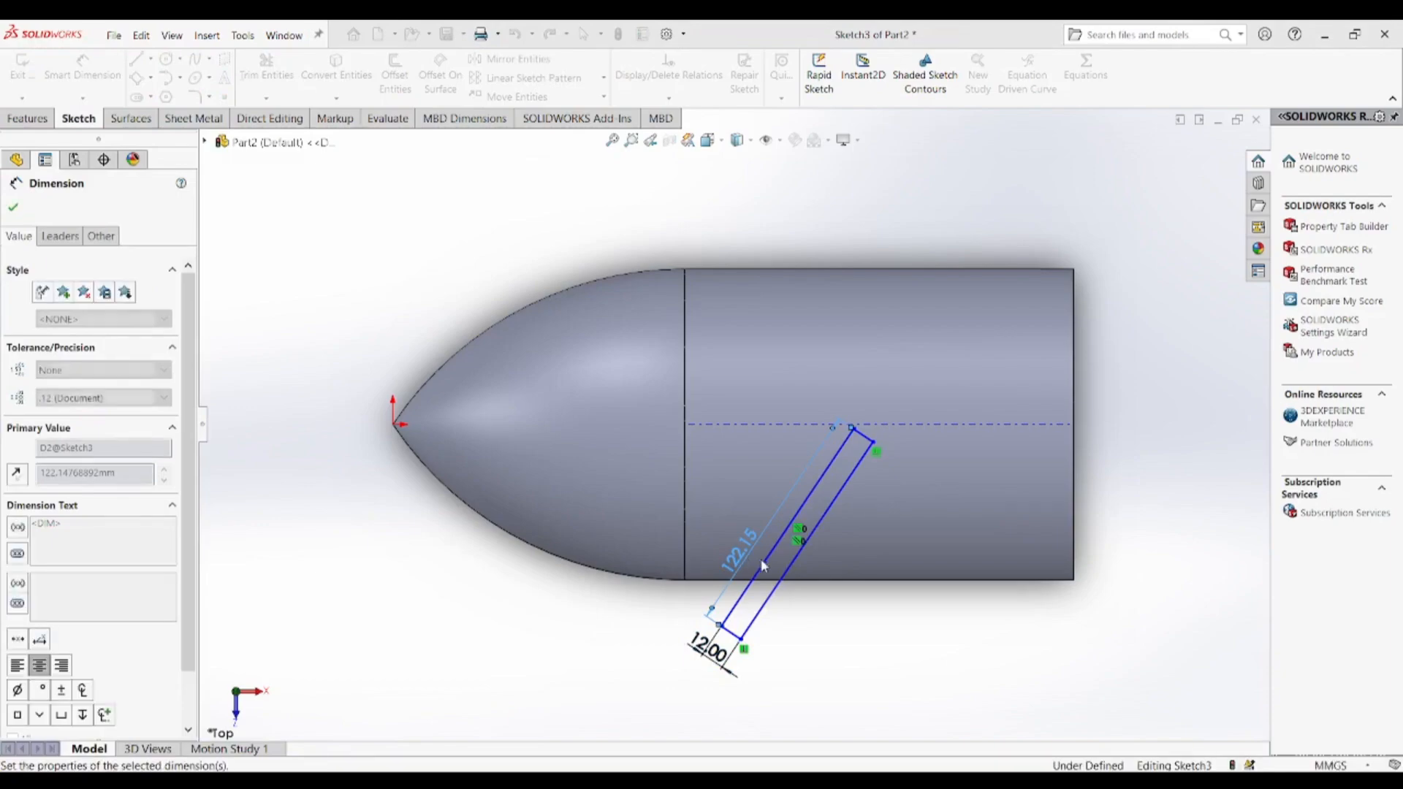
pyautogui.scroll(2, 818, 583)
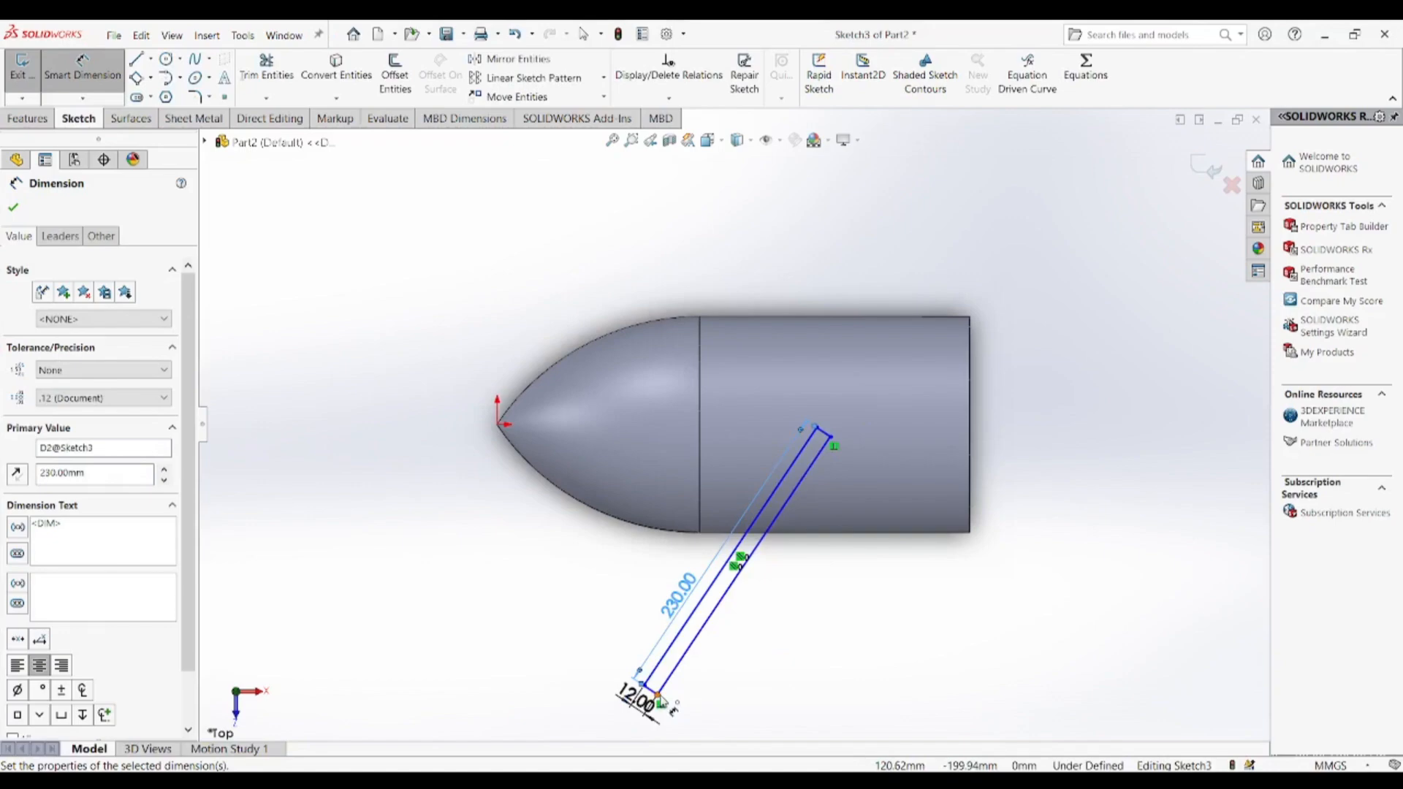
# - Dimension the horizontal distance from the rectangle's lowest corner to the body's flat end edge as 225 mm
pyautogui.click(660, 698)
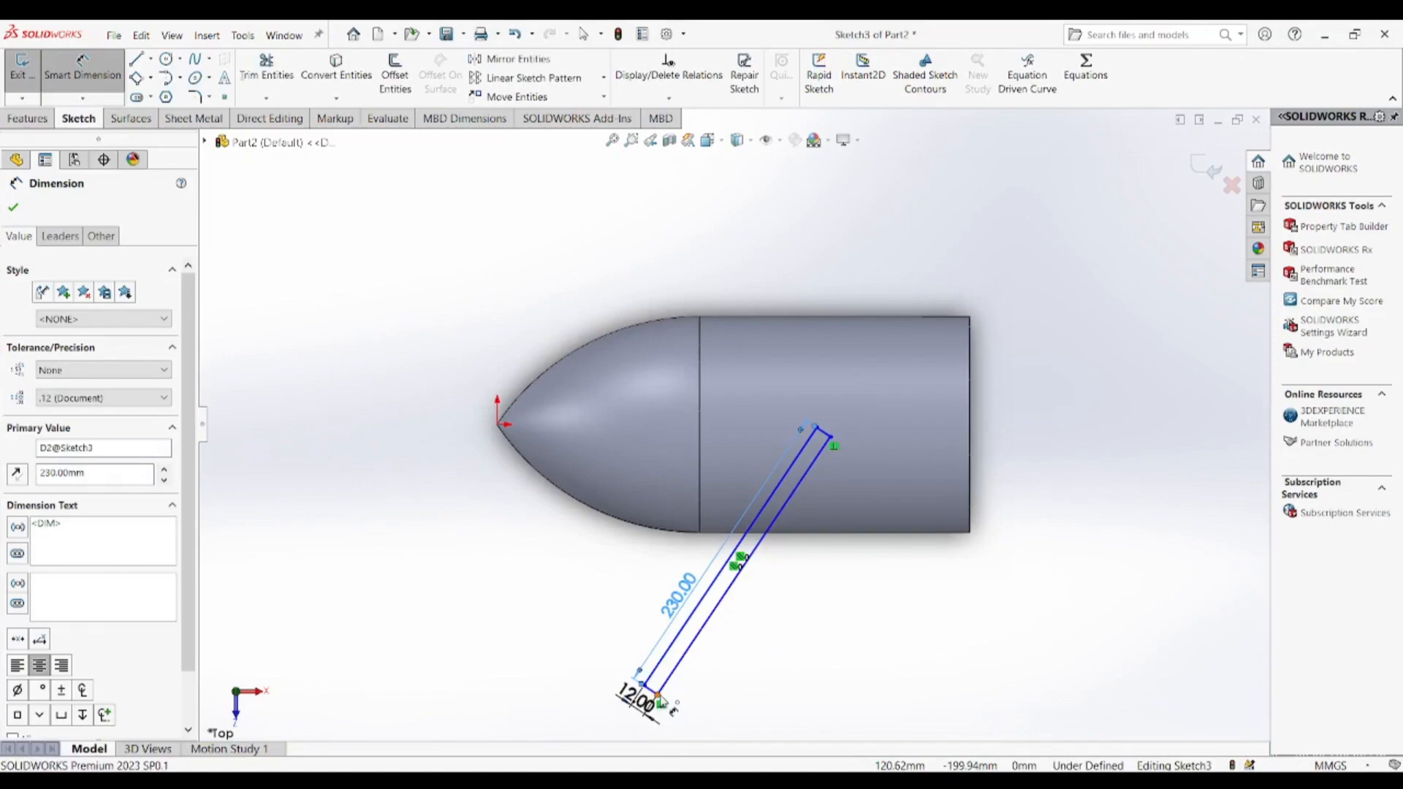
pyautogui.click(971, 536)
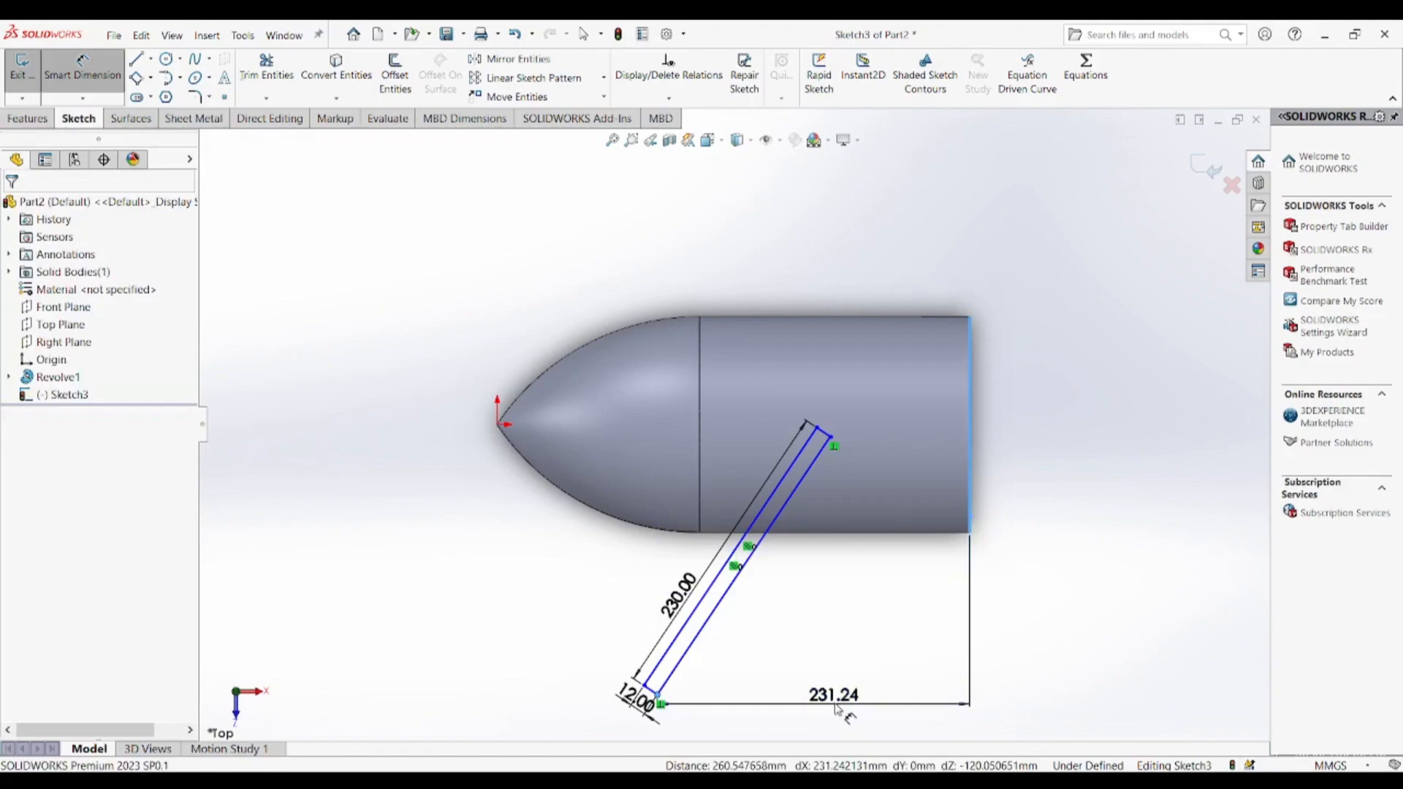
pyautogui.click(837, 709)
pyautogui.write('22')
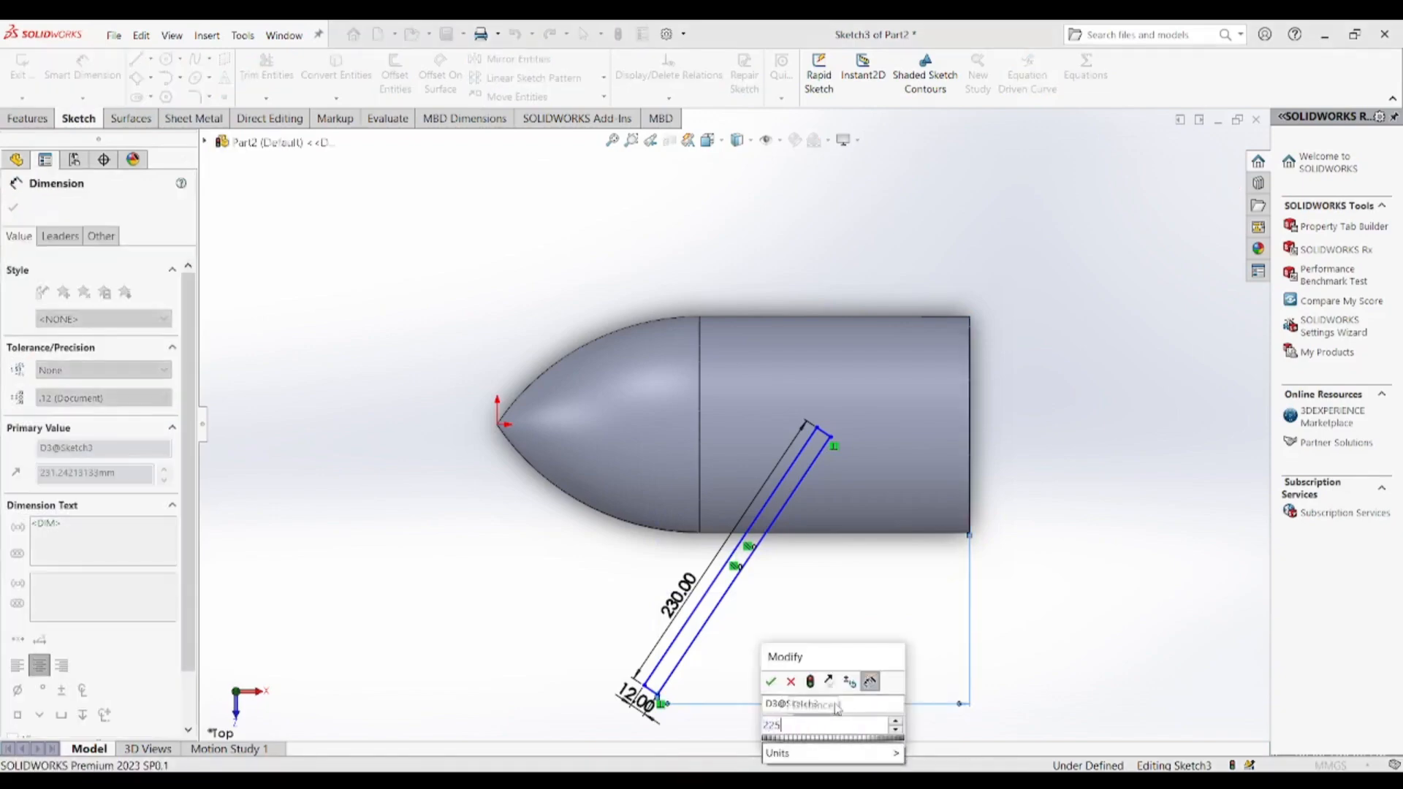
pyautogui.write('5')
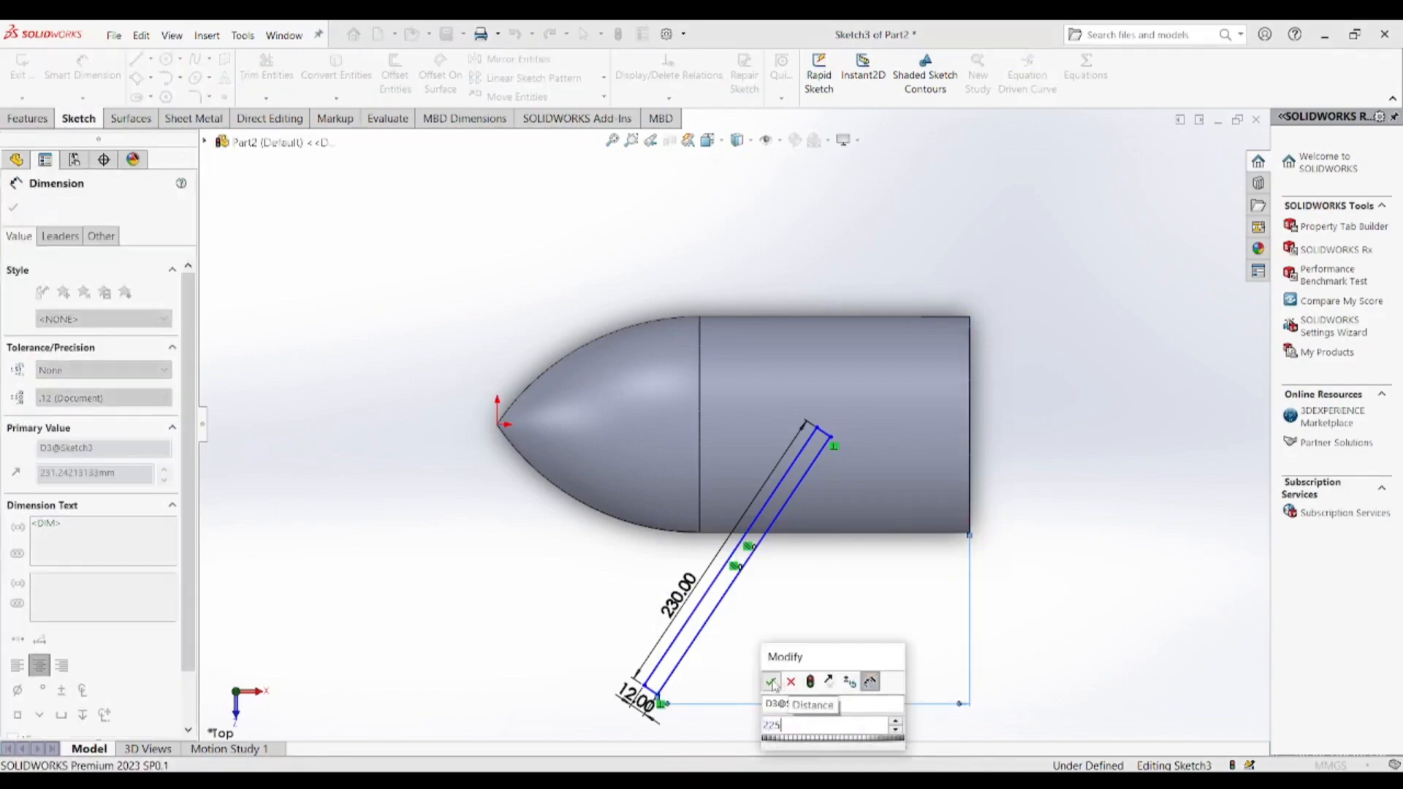
pyautogui.click(772, 682)
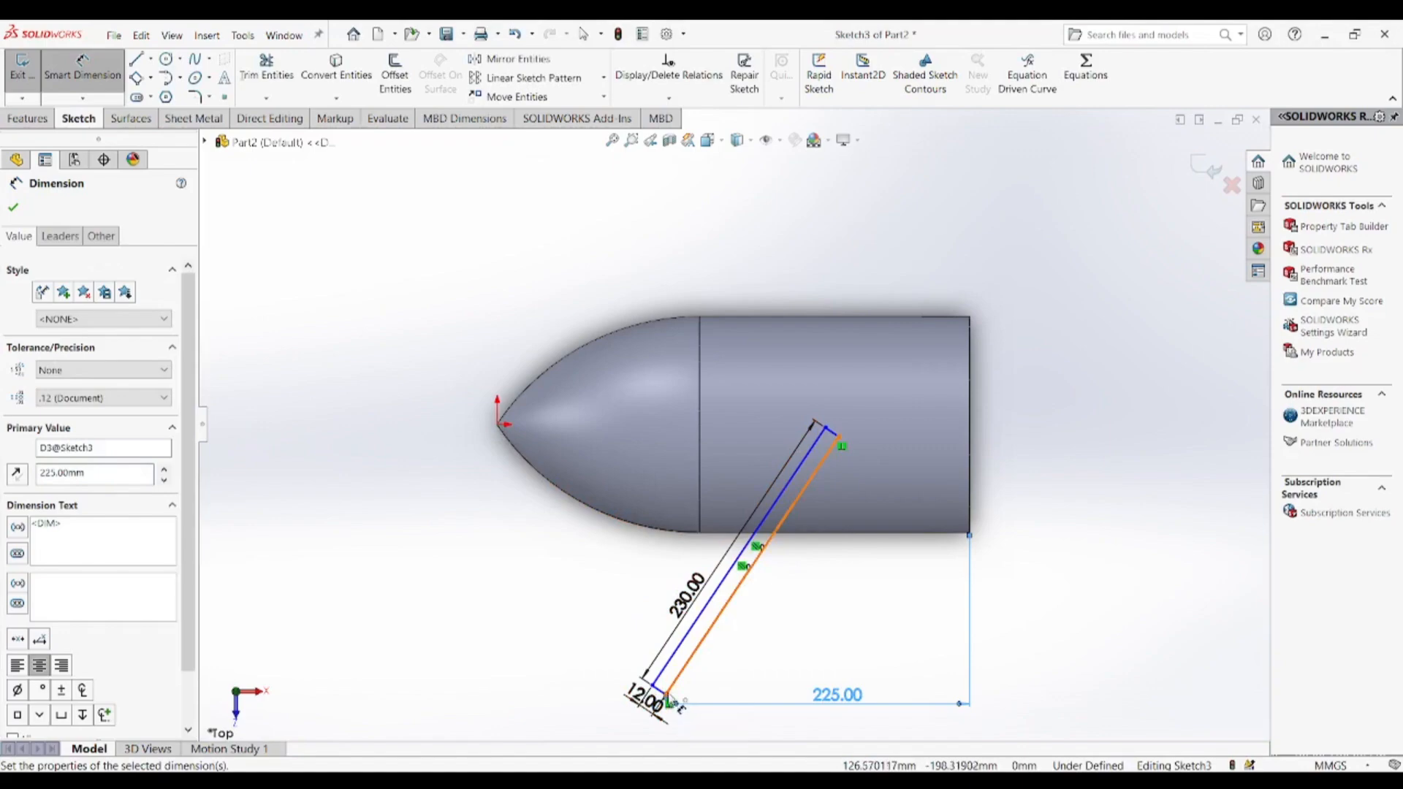
# - Dimension the vertical distance from the rectangle's lowest corner to the origin as 47 mm
pyautogui.click(668, 700)
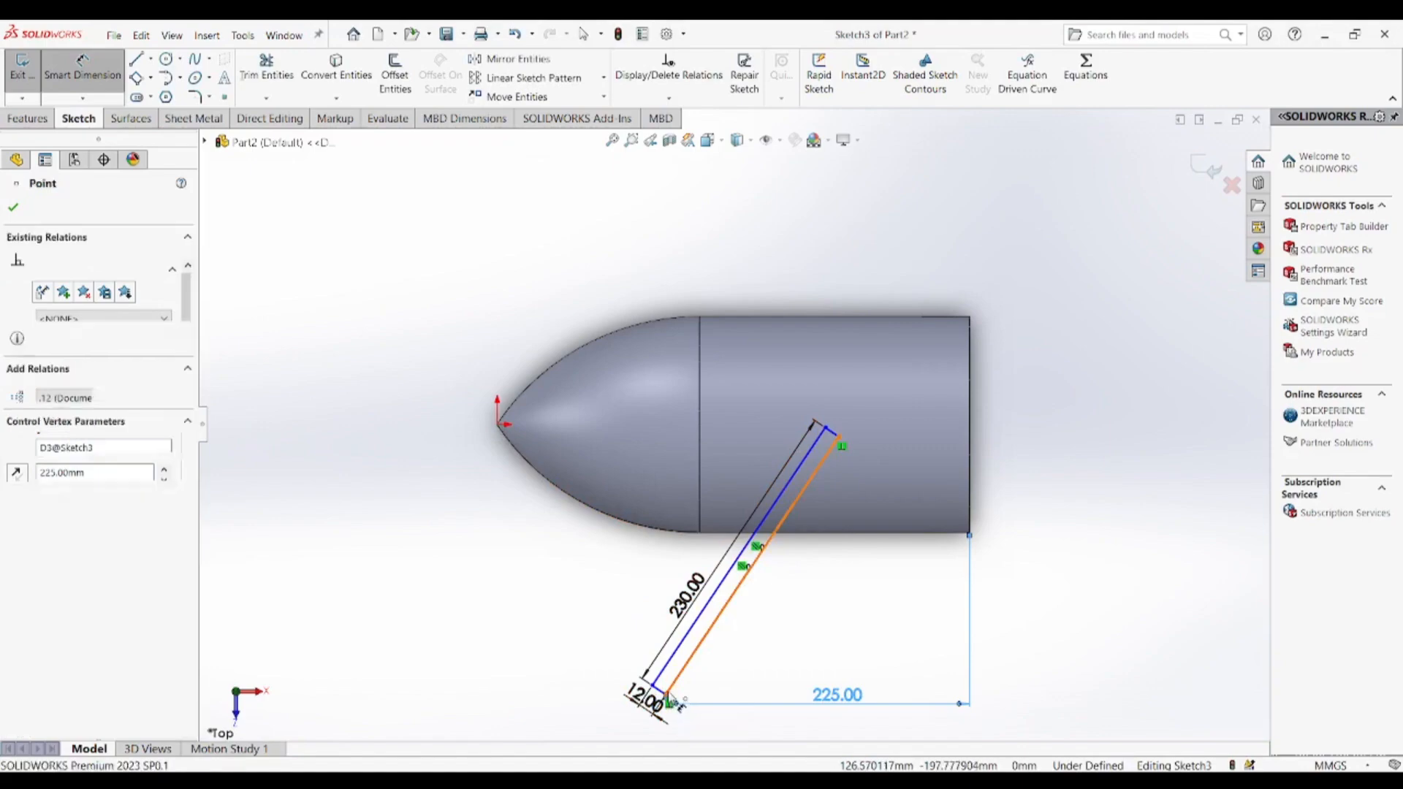
pyautogui.click(501, 429)
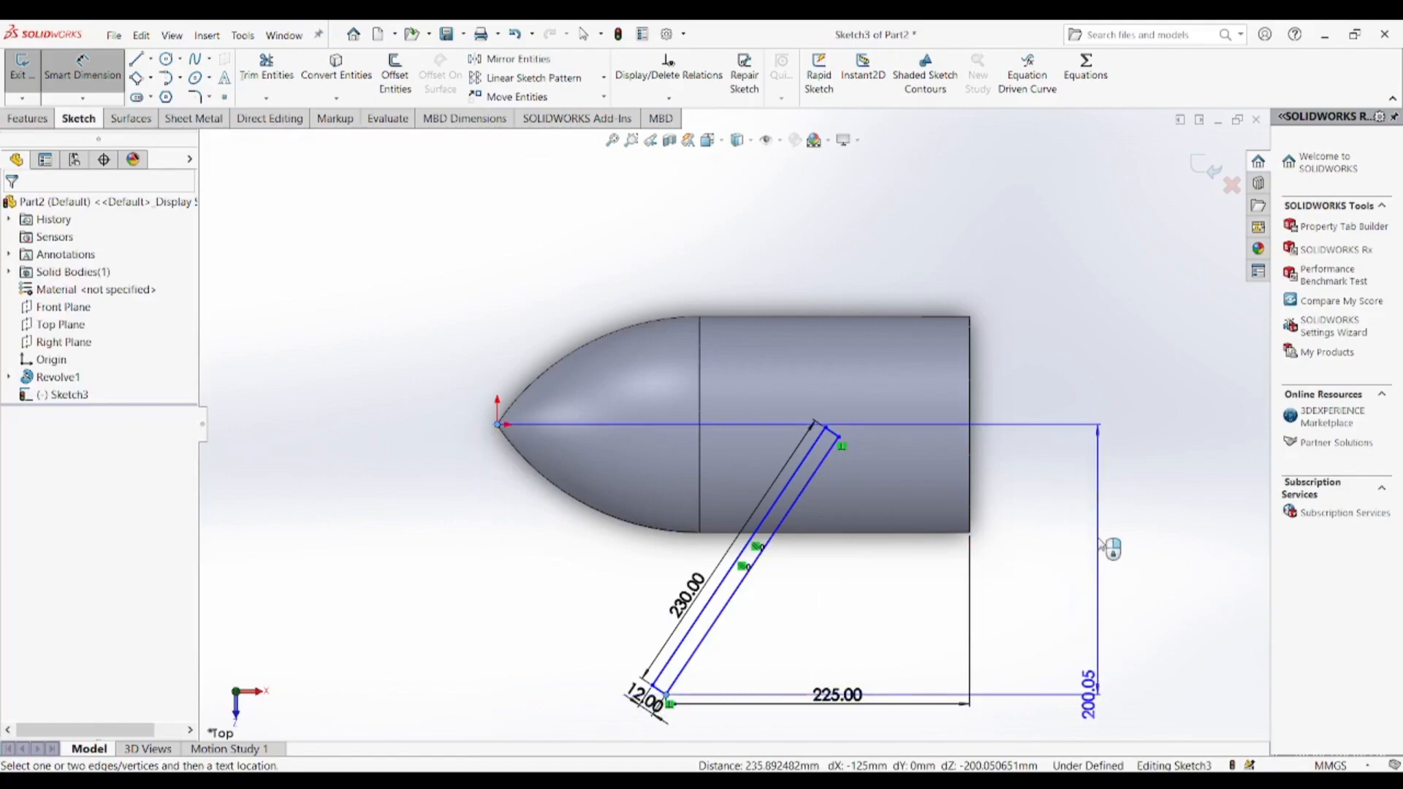
pyautogui.click(1098, 544)
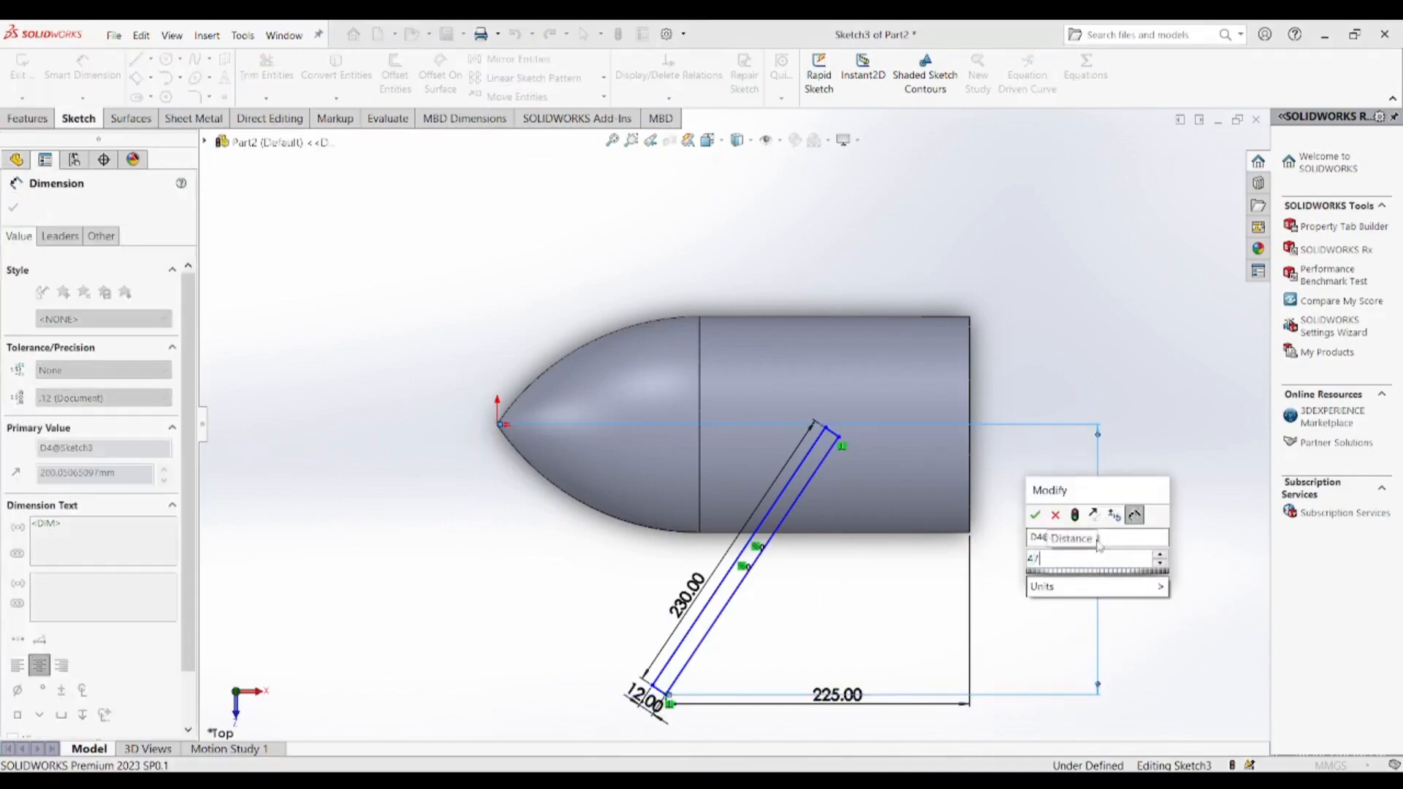
pyautogui.press('Return')
pyautogui.write('47')
pyautogui.press('Return')
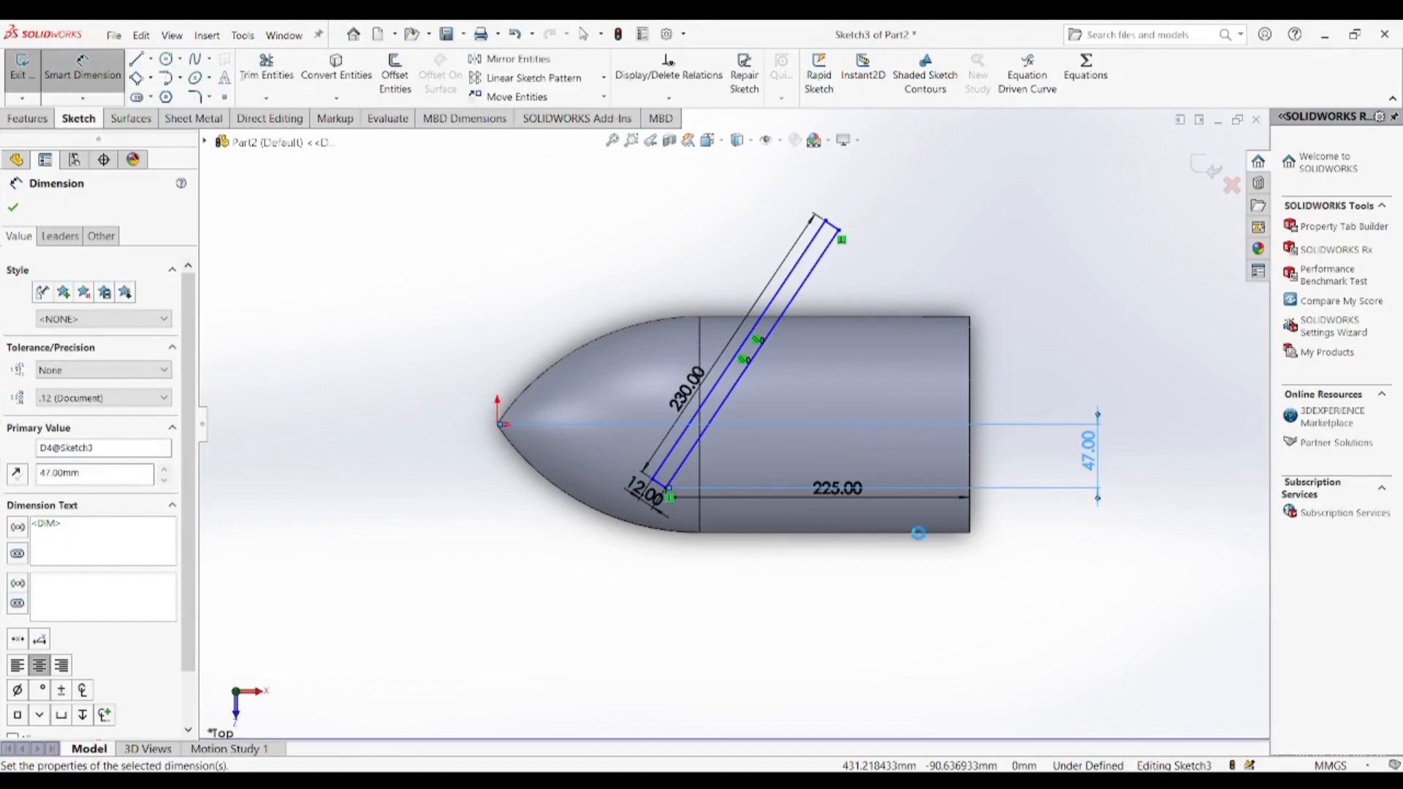
# - Dimension the angle between the rectangle's long side and the body's flat end edge to 74 degrees and exit the sketch
pyautogui.scroll(-2, 824, 447)
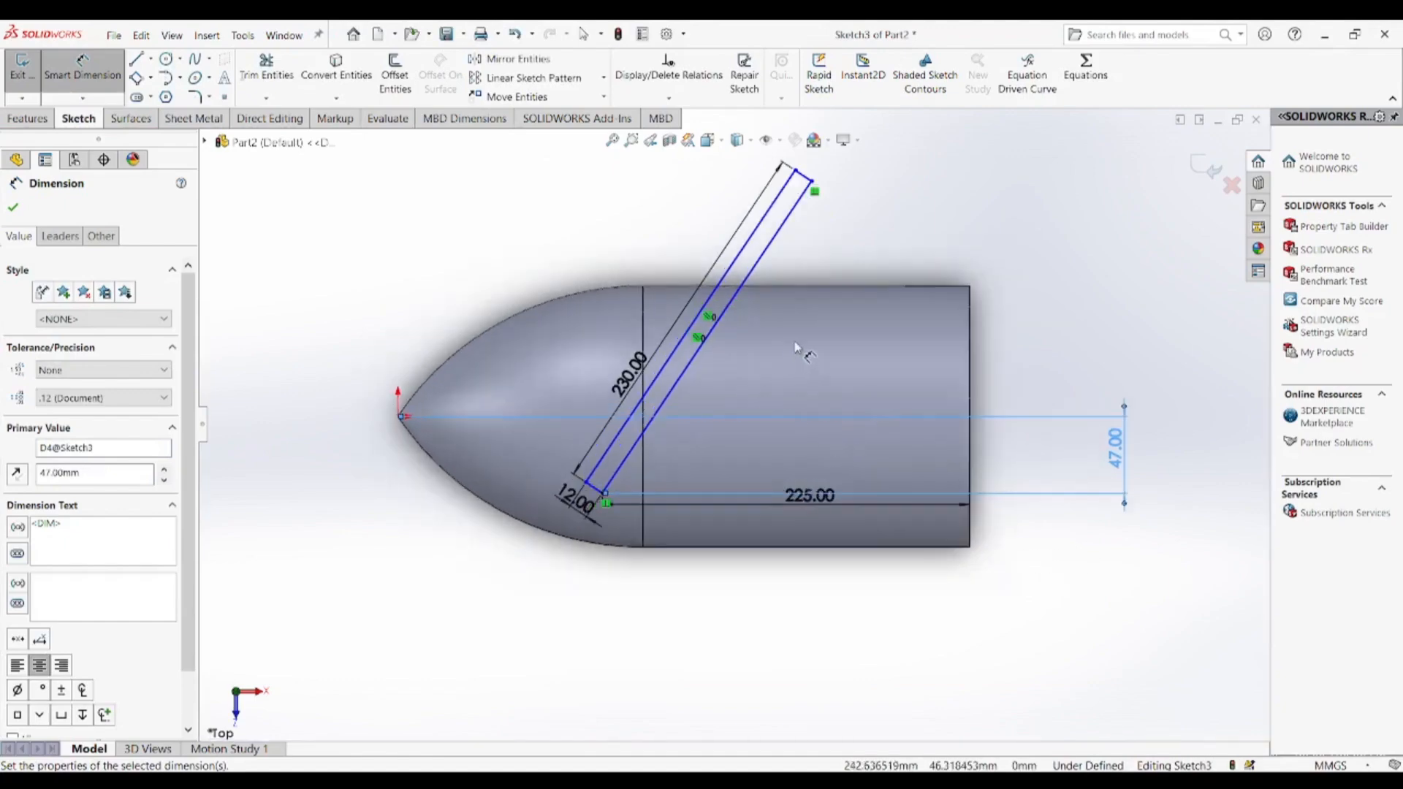
pyautogui.click(713, 324)
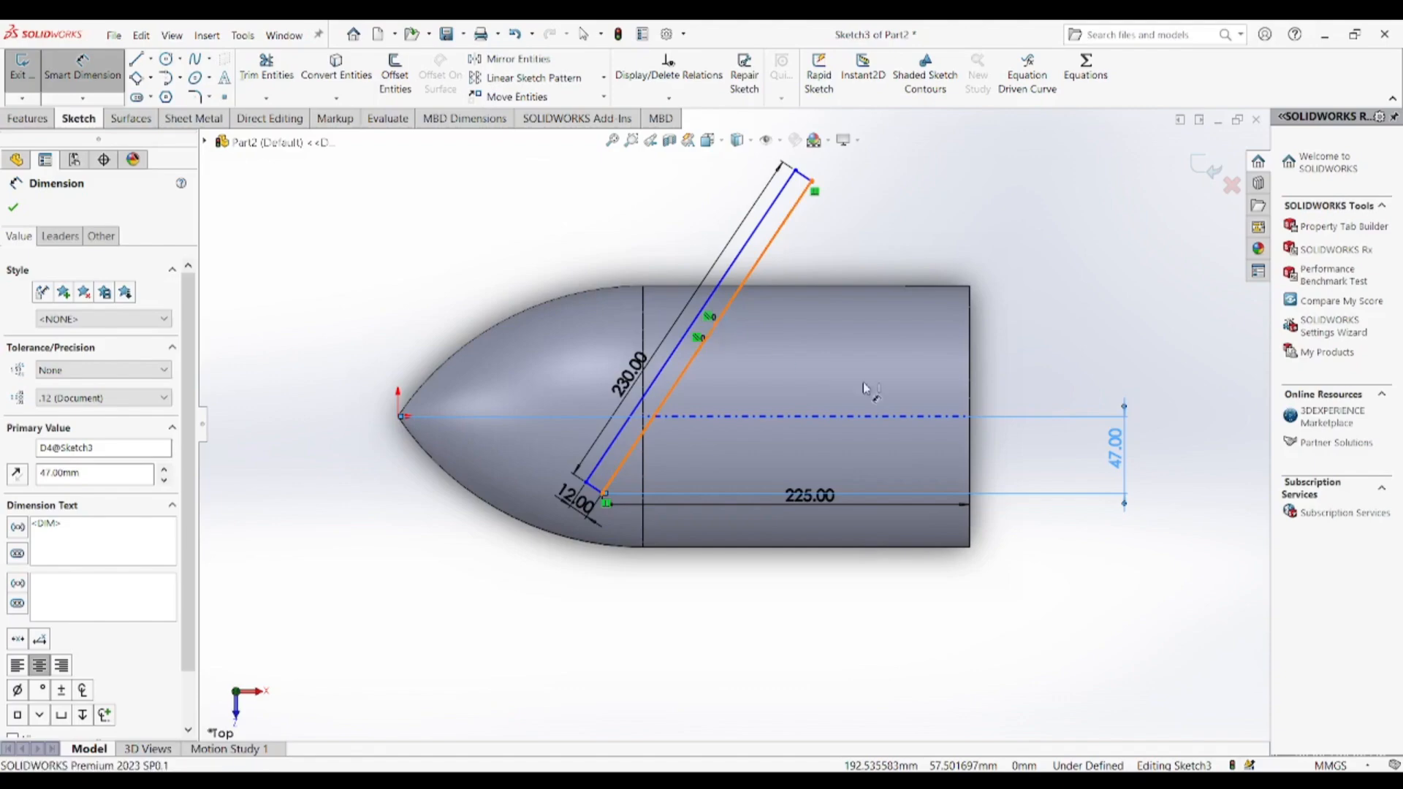
pyautogui.click(970, 402)
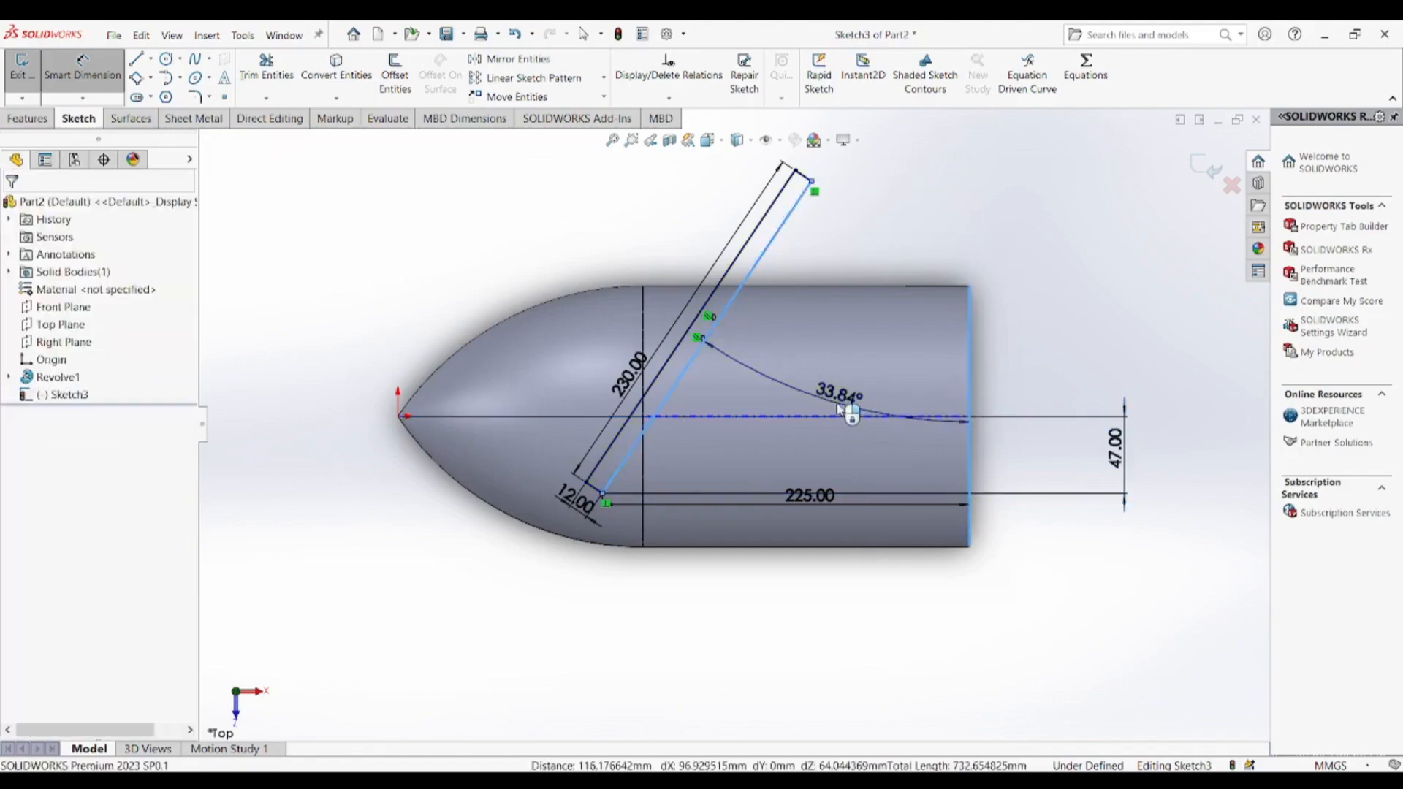
pyautogui.click(840, 406)
pyautogui.write('74')
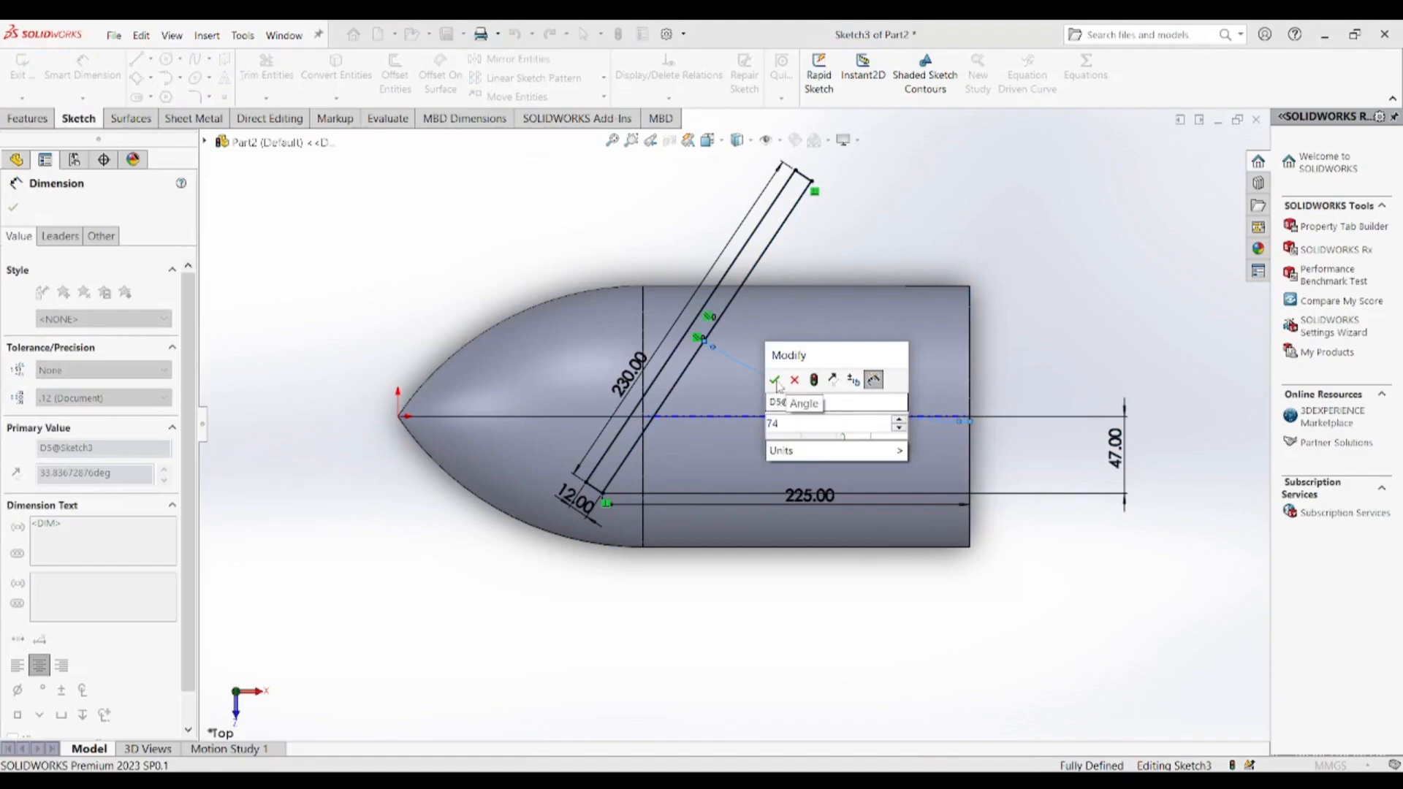
pyautogui.click(774, 380)
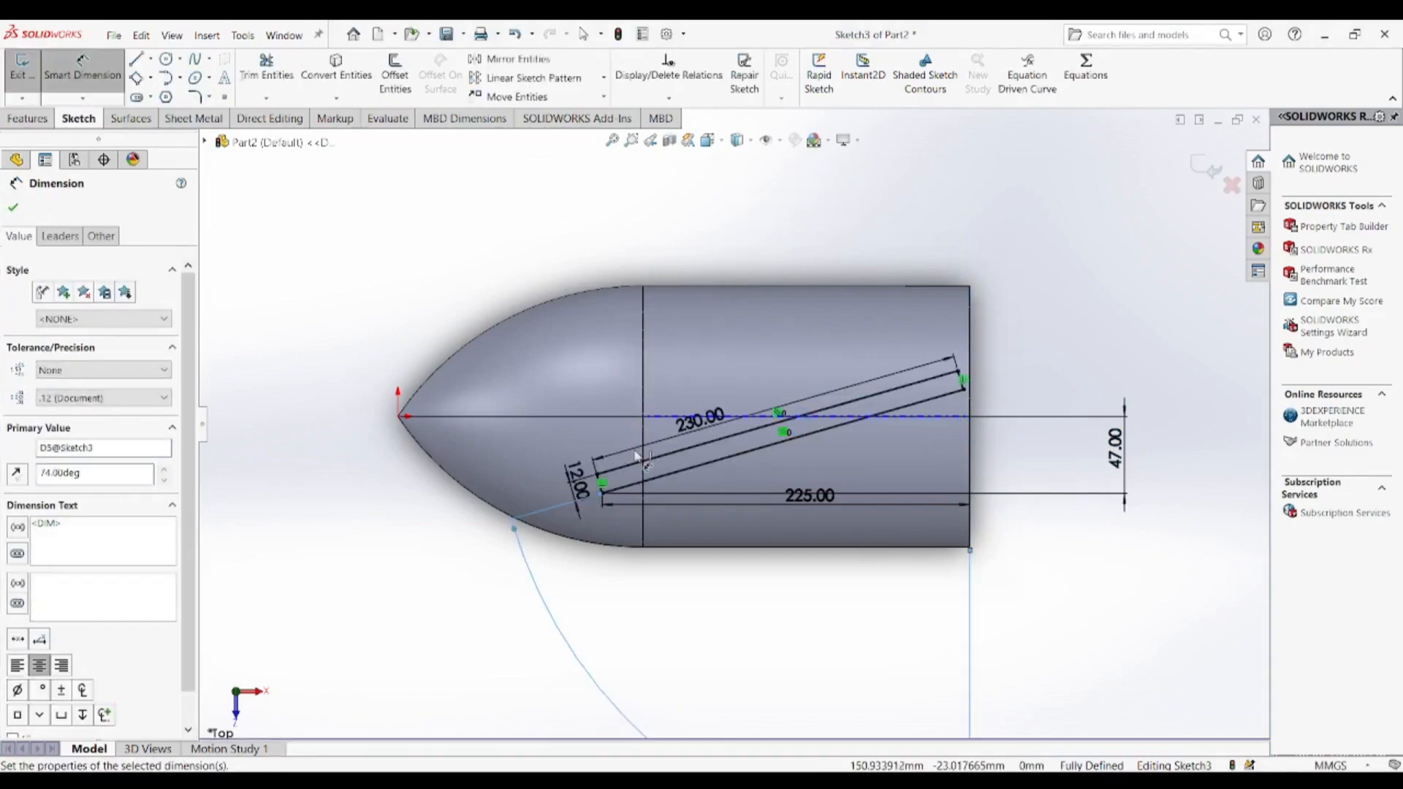
pyautogui.scroll(2, 854, 431)
pyautogui.scroll(-2, 858, 429)
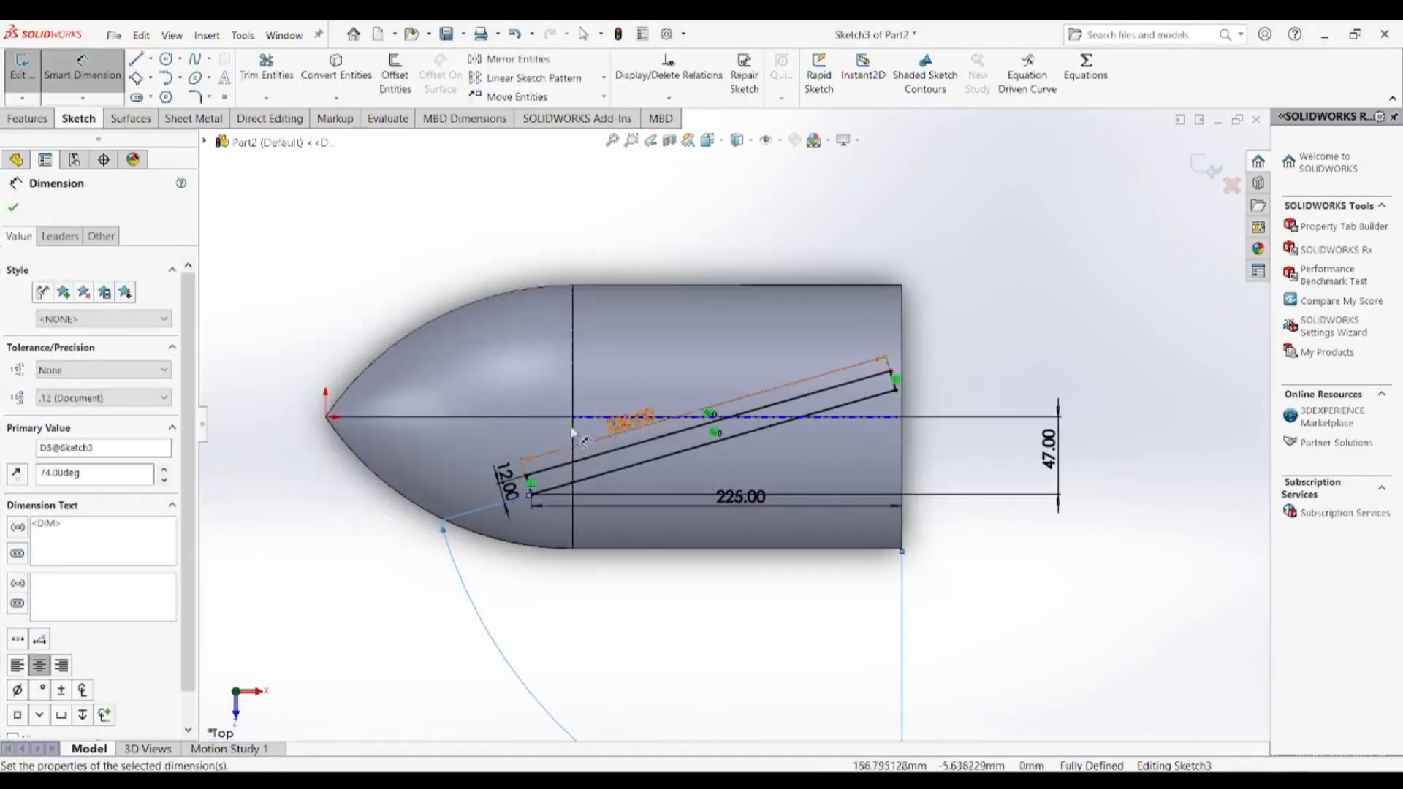
pyautogui.click(9, 211)
pyautogui.scroll(2, 523, 367)
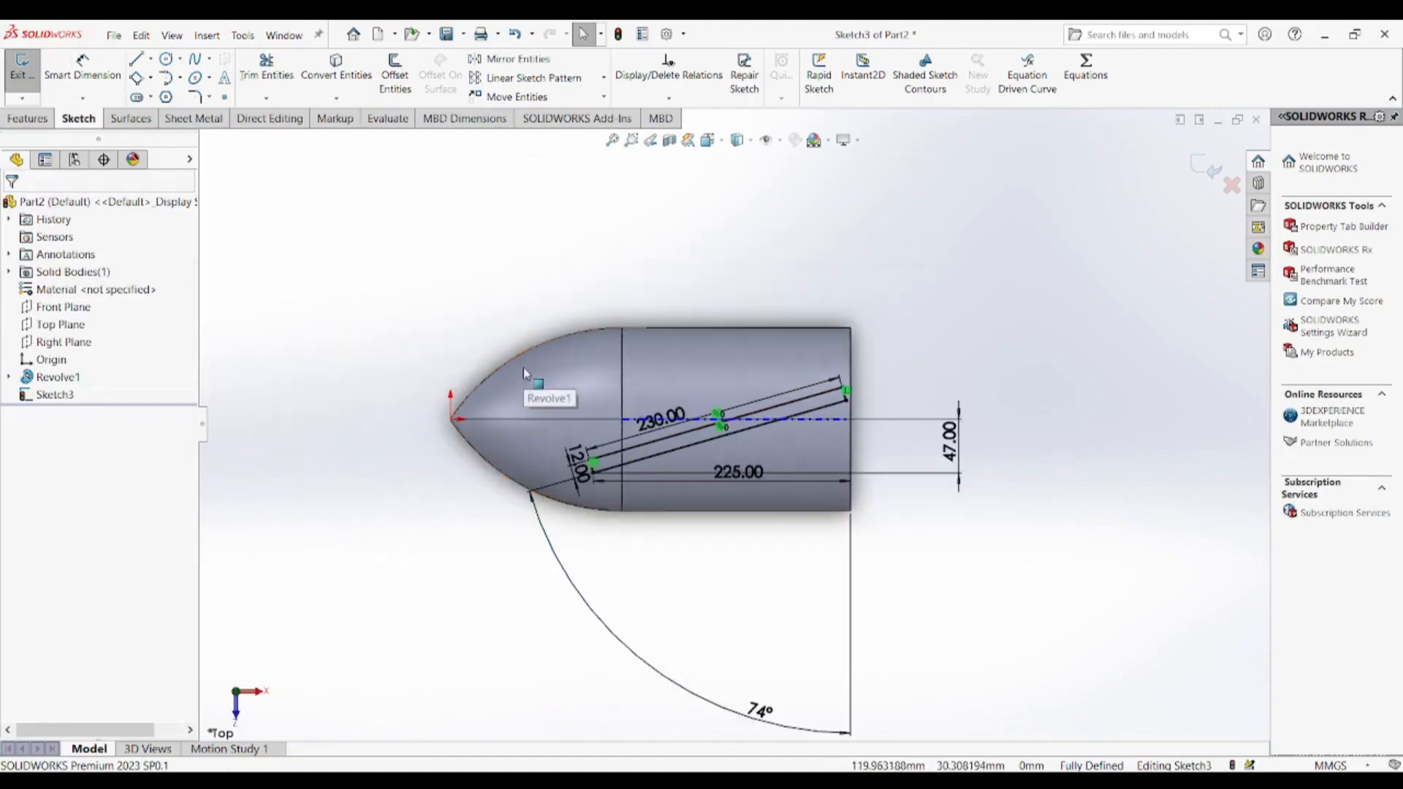
pyautogui.click(19, 78)
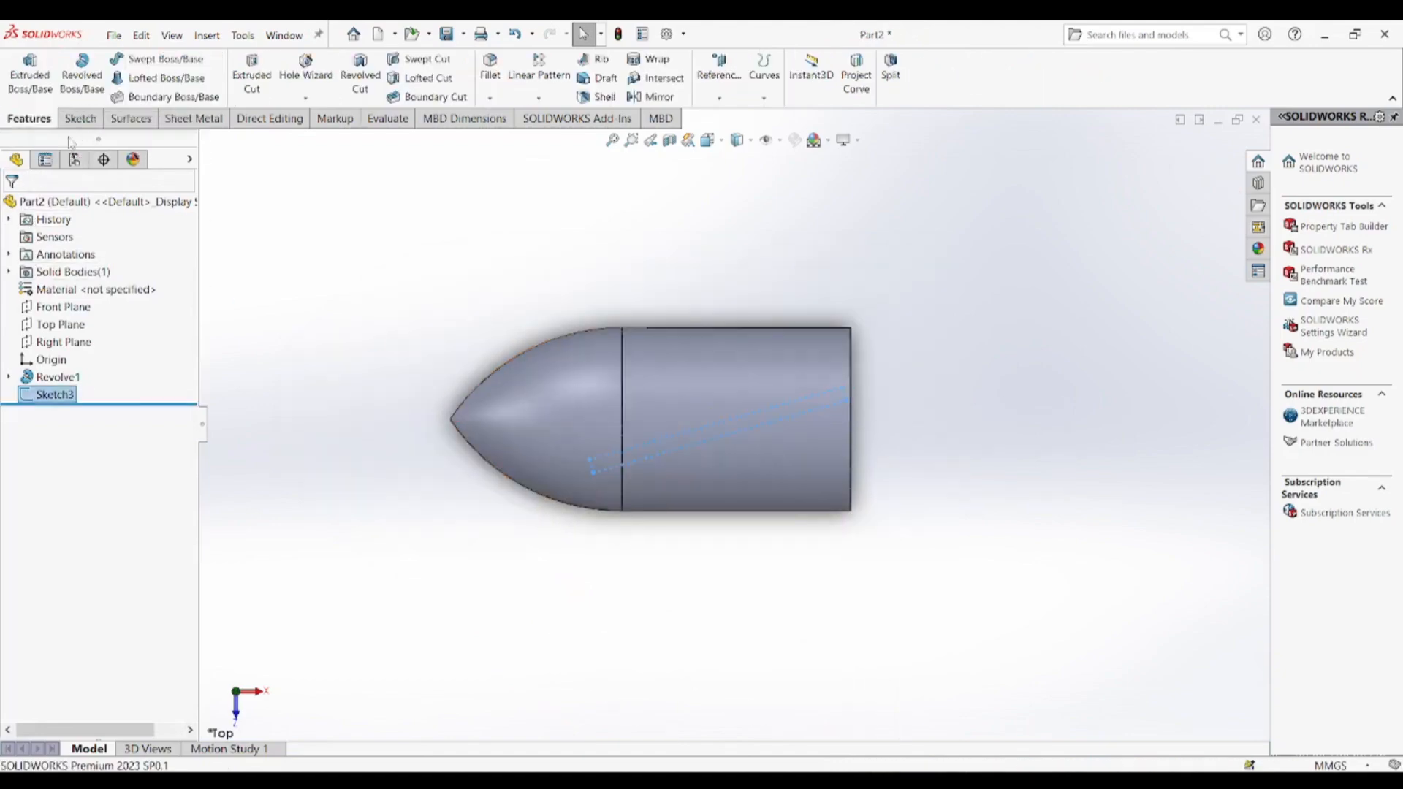
# - Show the primary planes and create a reference plane offset 350 mm above the Top Plane
pyautogui.click(718, 86)
pyautogui.click(726, 113)
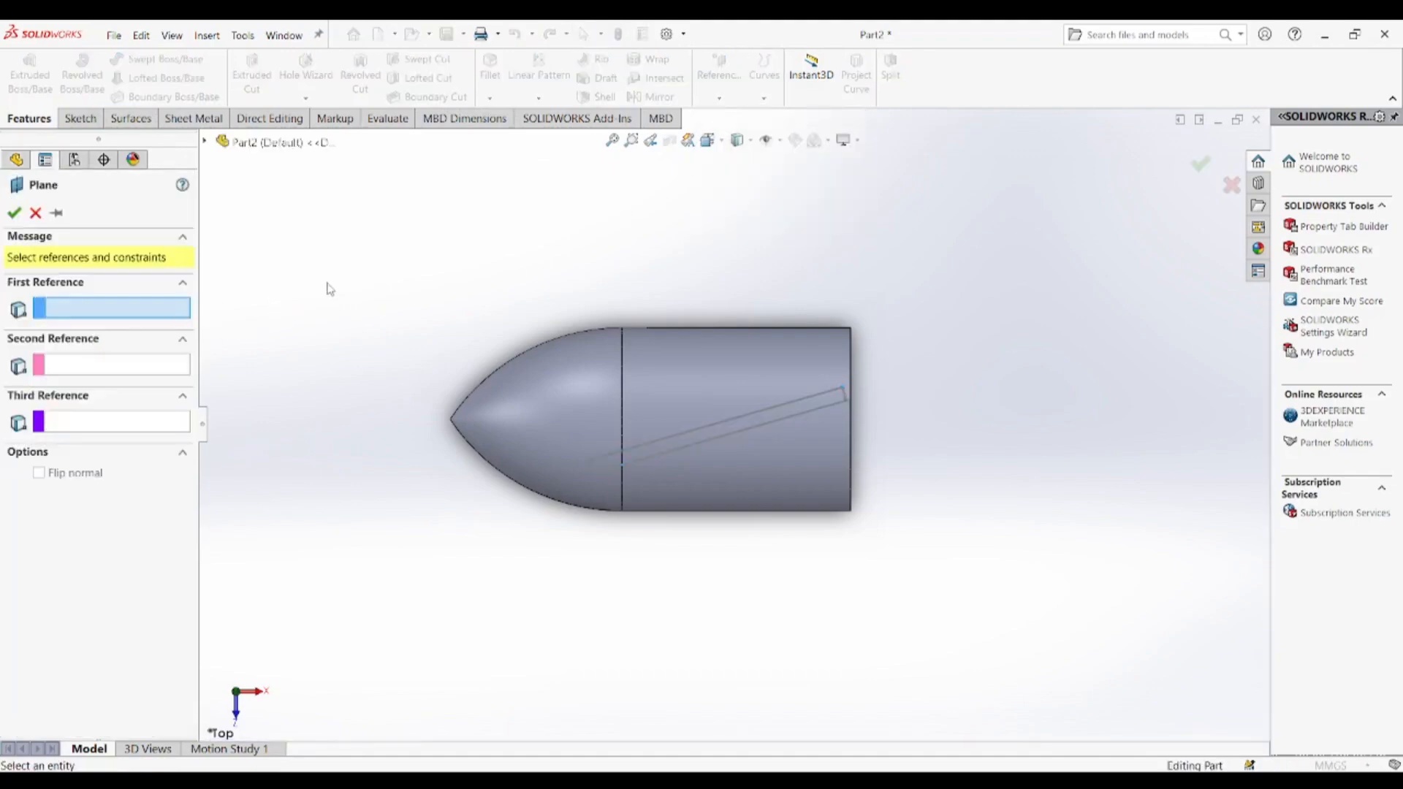
pyautogui.click(766, 139)
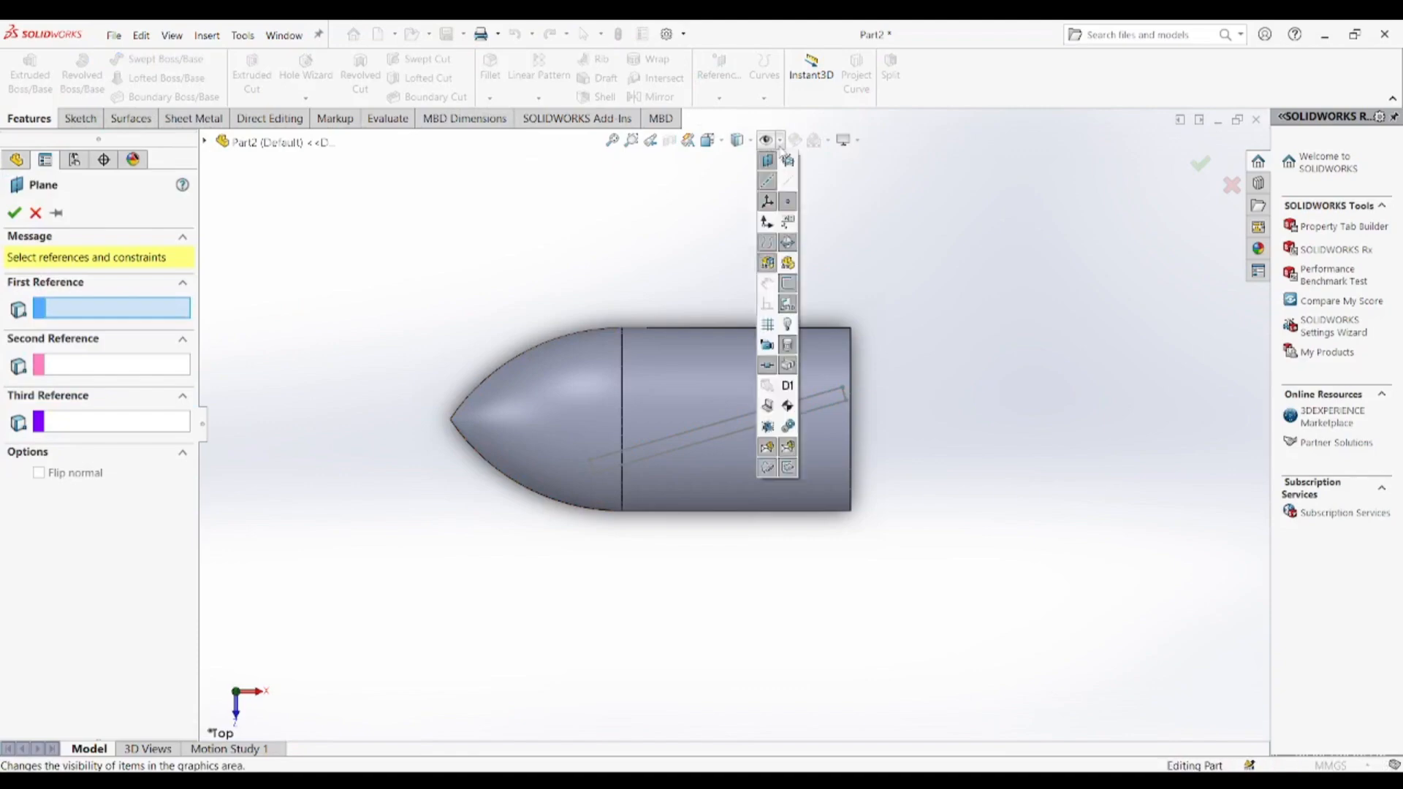
pyautogui.click(788, 162)
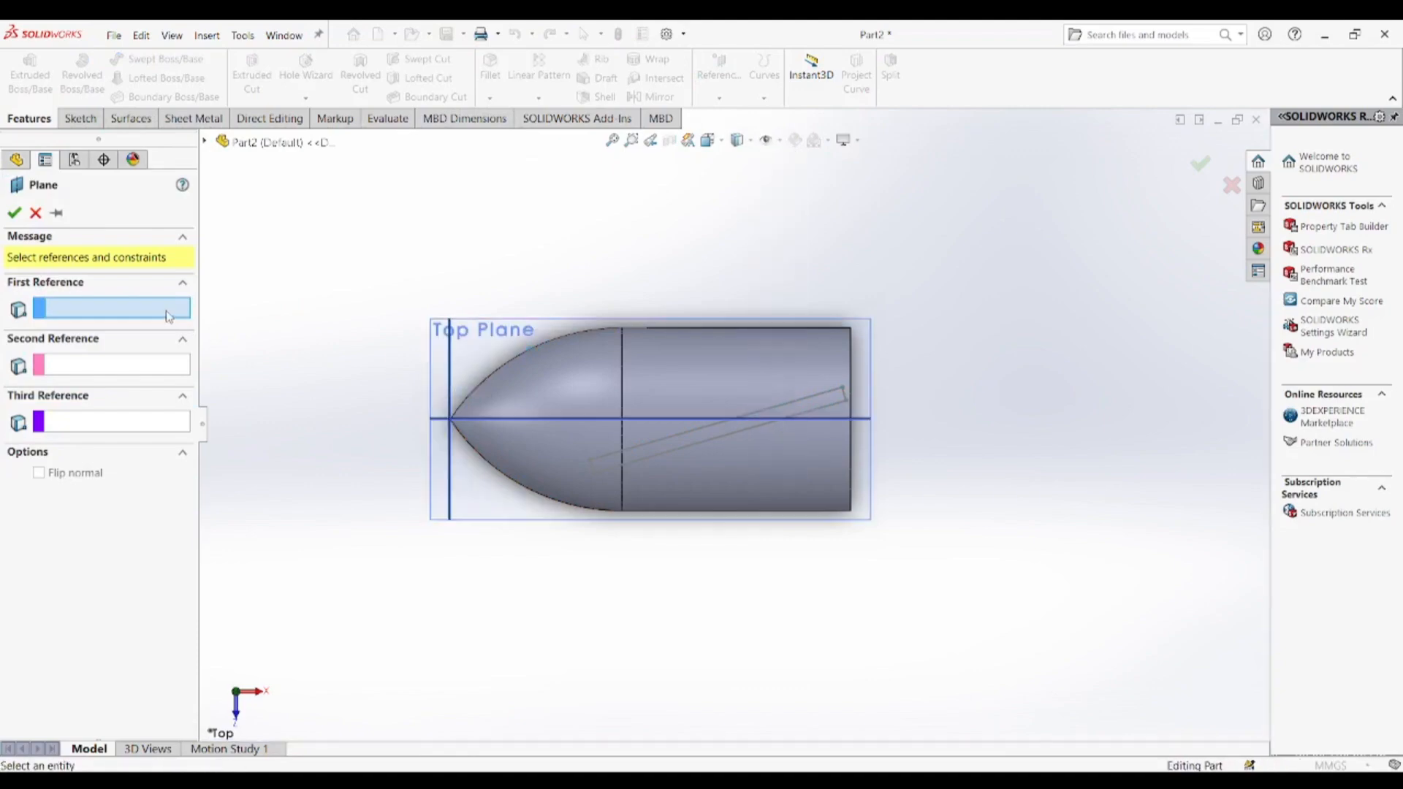
pyautogui.click(439, 379)
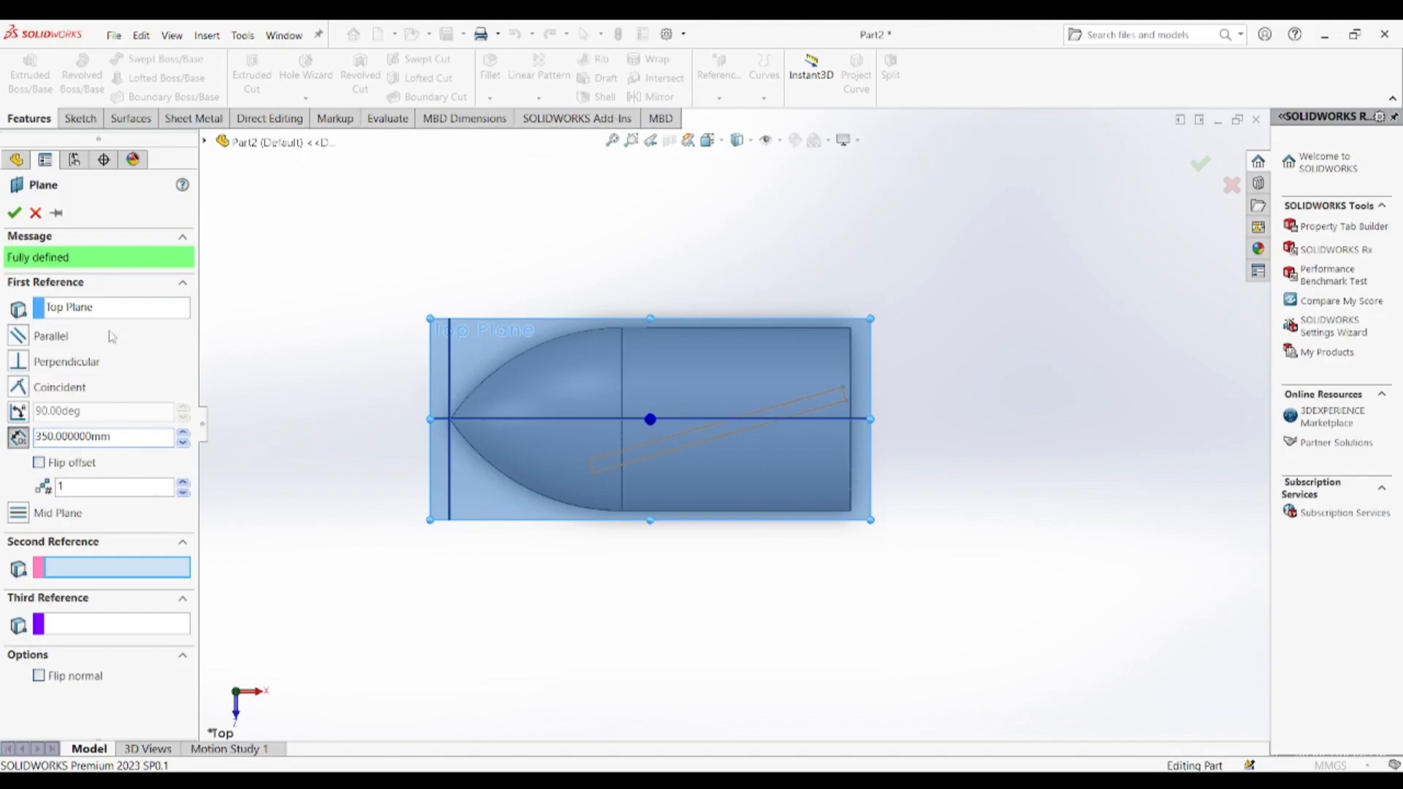
pyautogui.click(14, 213)
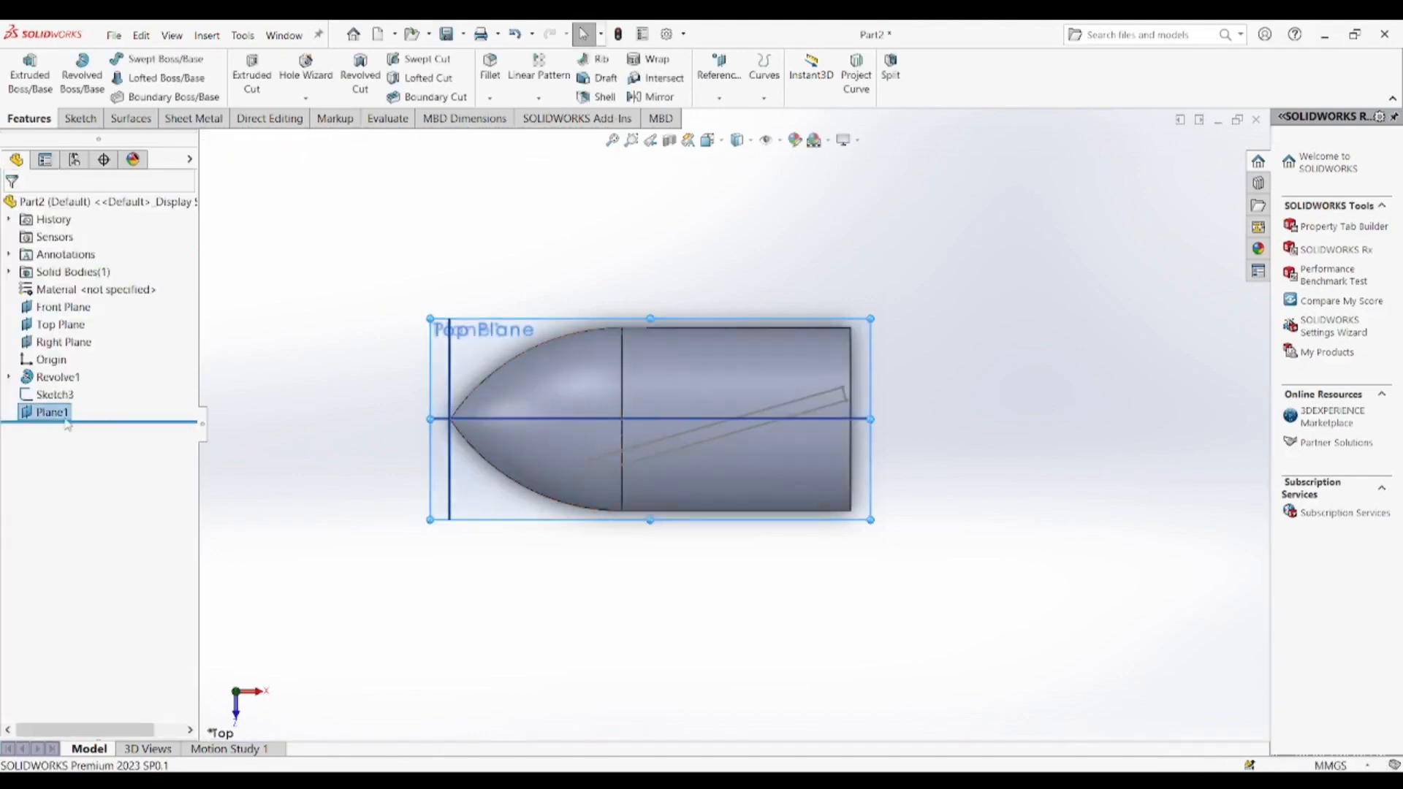
# - Start a sketch on the new offset plane and hide the primary planes
pyautogui.click(85, 388)
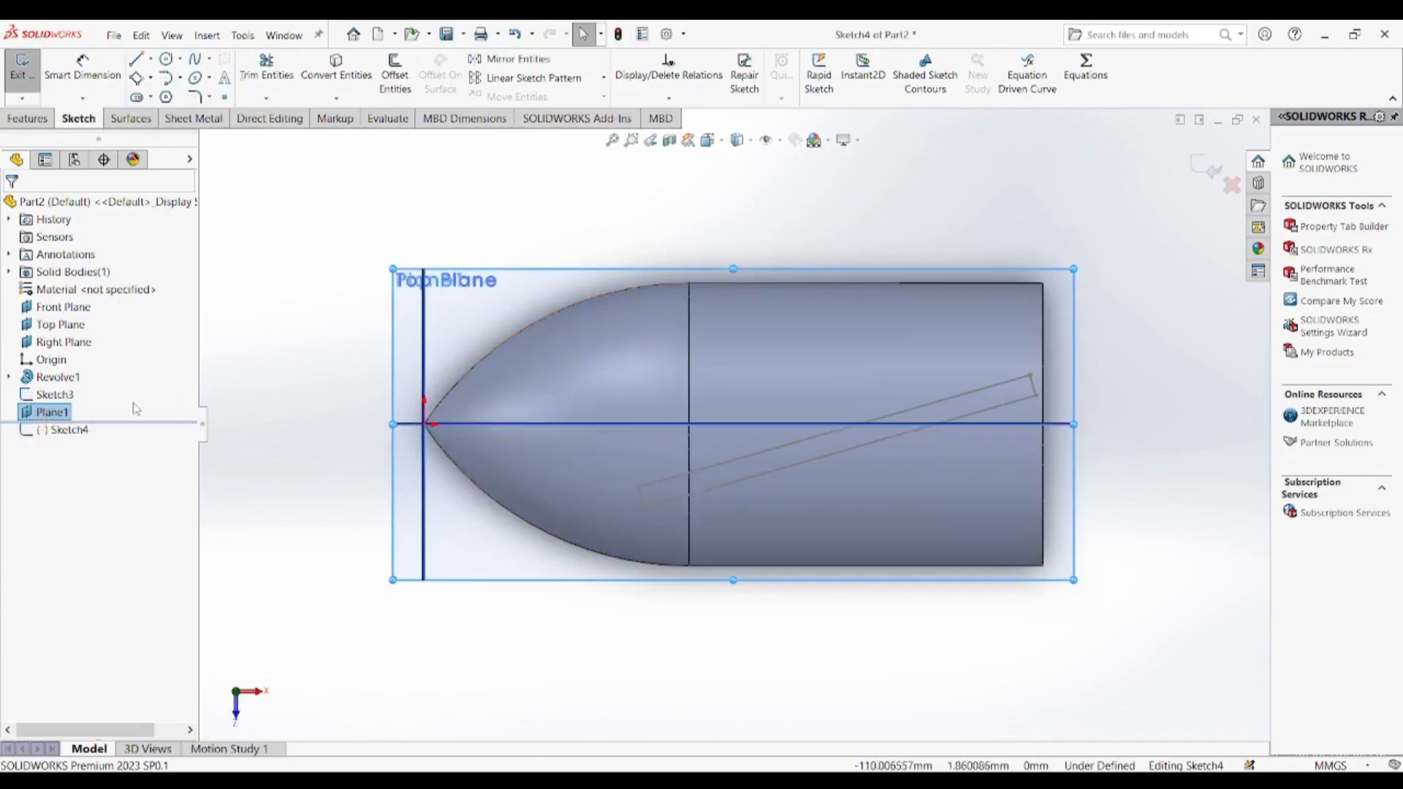
pyautogui.scroll(2, 573, 357)
pyautogui.scroll(-2, 573, 356)
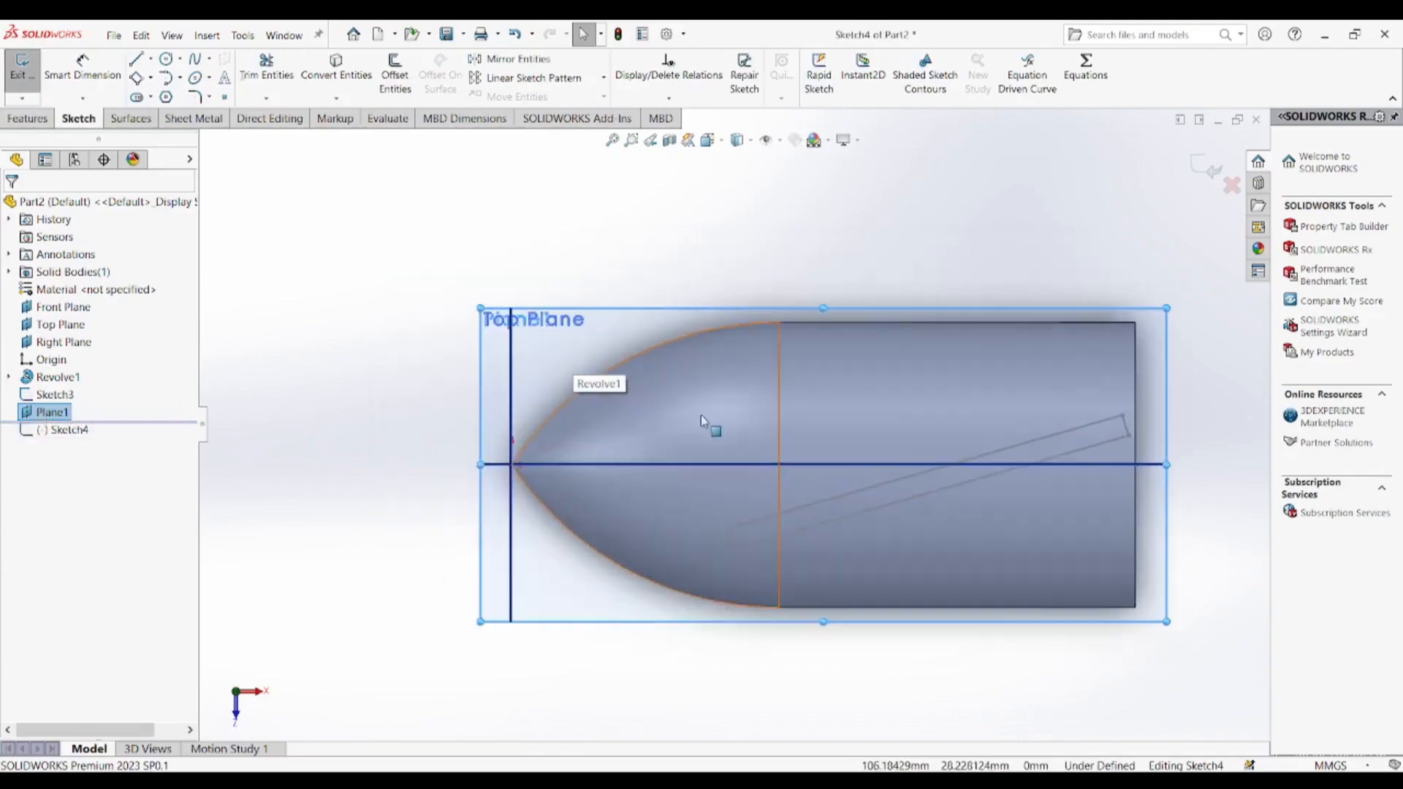
pyautogui.moveTo(701, 417)
pyautogui.mouseDown(button='middle')
pyautogui.moveTo(695, 326)
pyautogui.moveTo(691, 395)
pyautogui.mouseUp(button='middle')
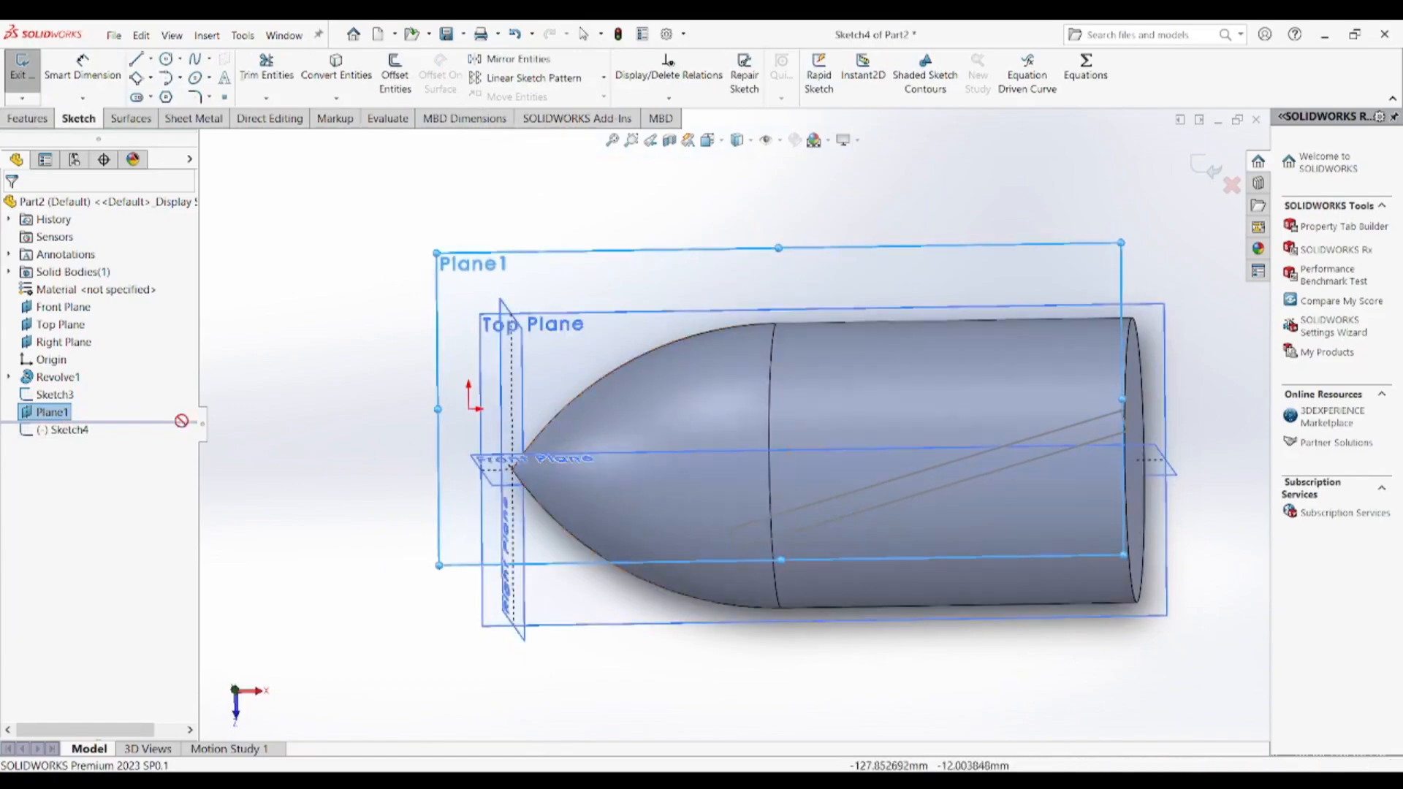
pyautogui.click(708, 141)
pyautogui.click(728, 182)
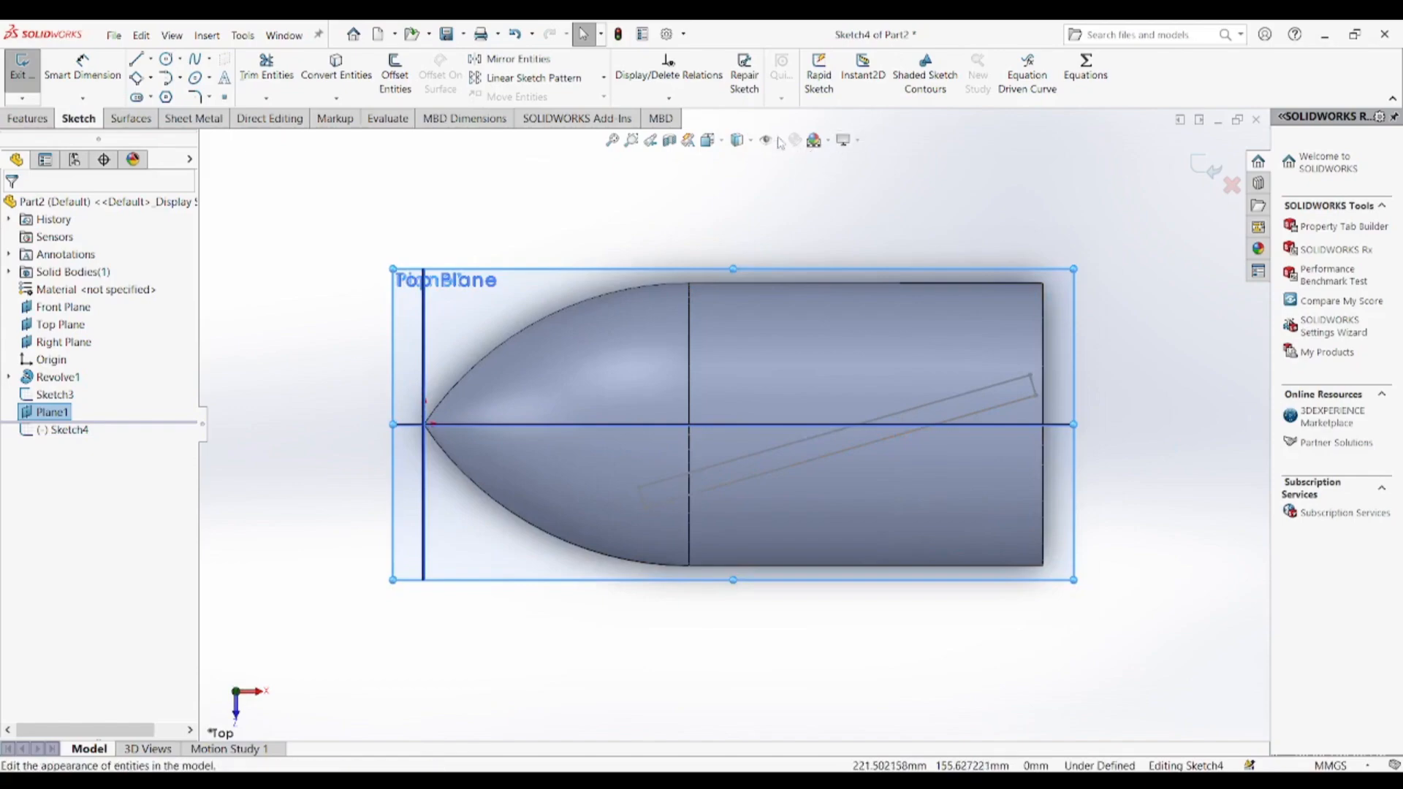
pyautogui.click(779, 139)
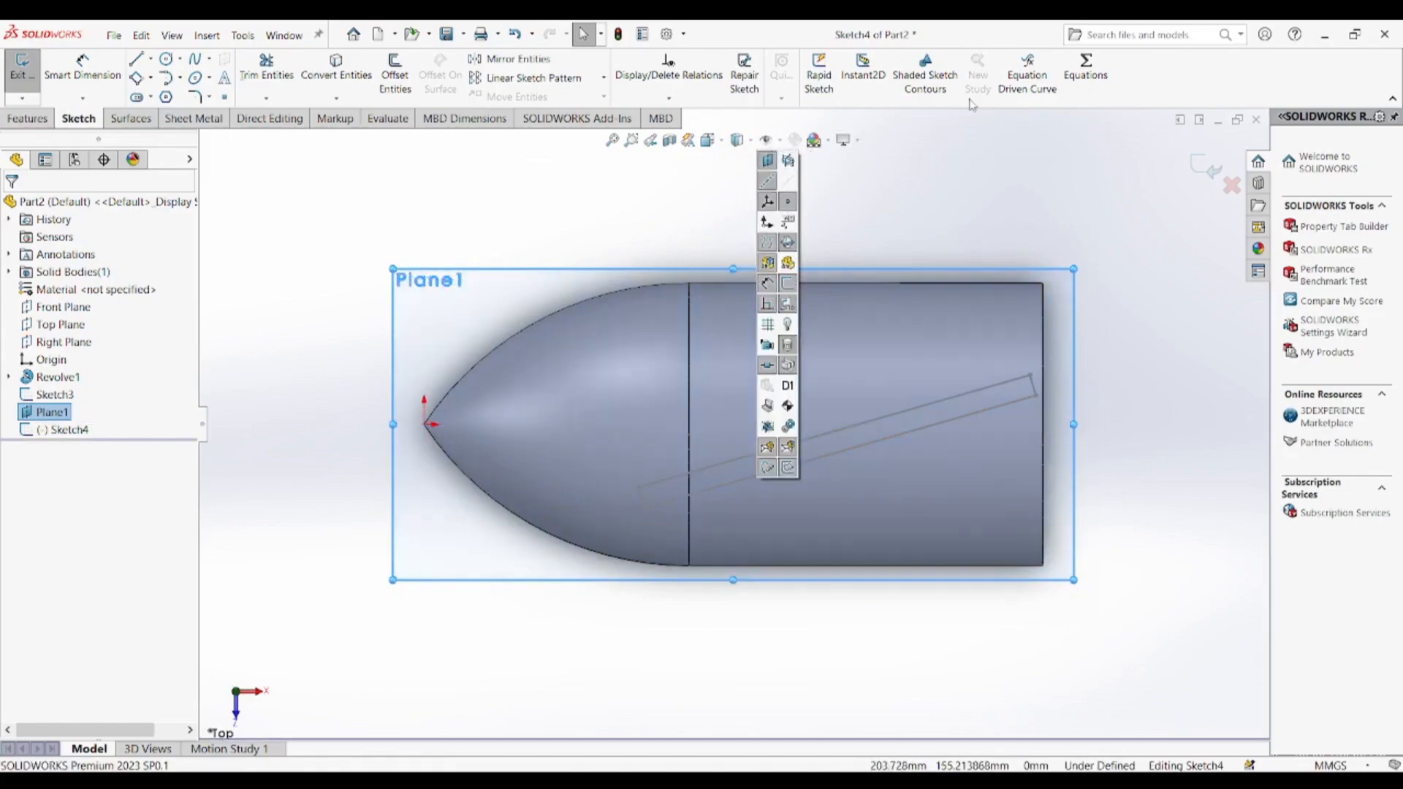
# - Sketch a slanted three-point corner rectangle across the cylindrical section, about 224 mm long and about 14 mm wide
pyautogui.click(989, 183)
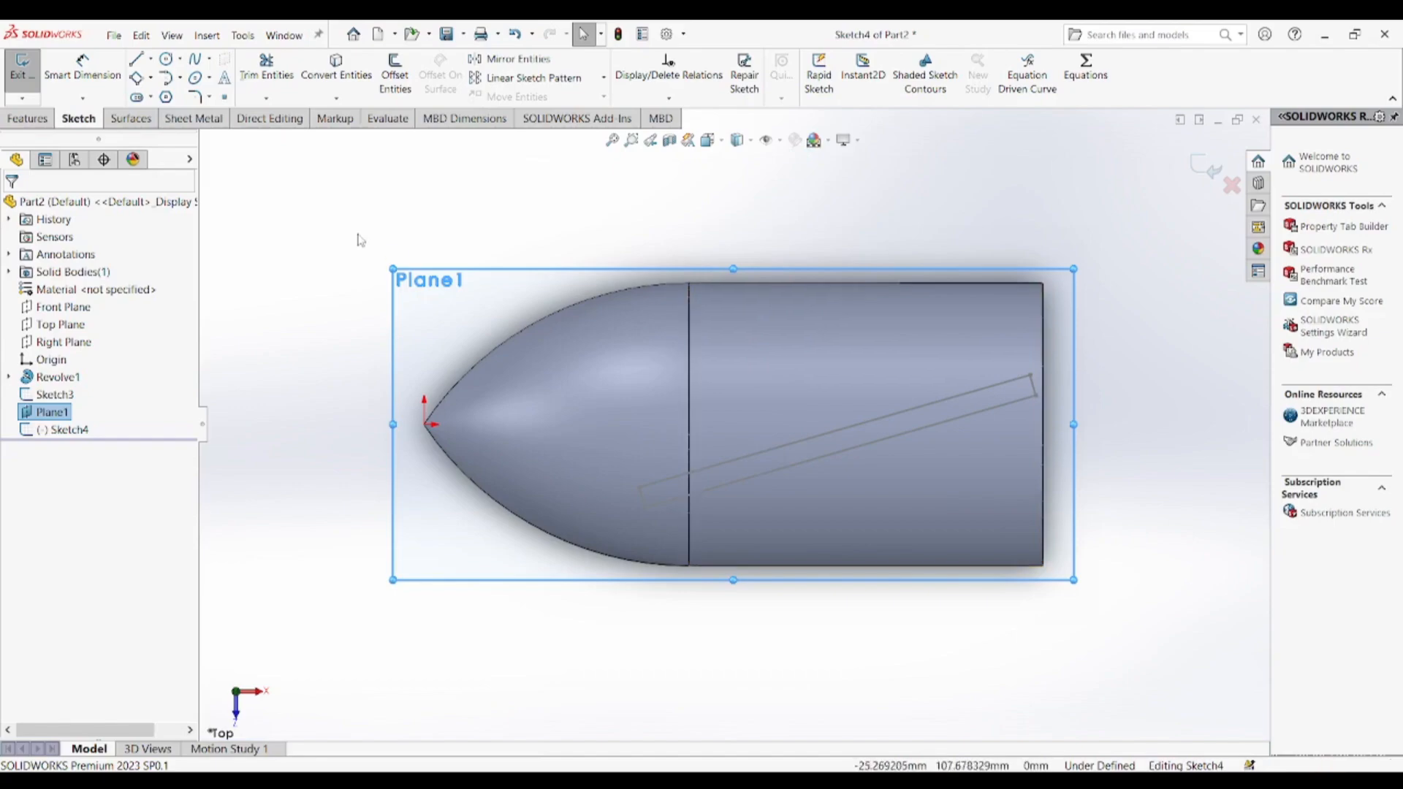
pyautogui.click(137, 78)
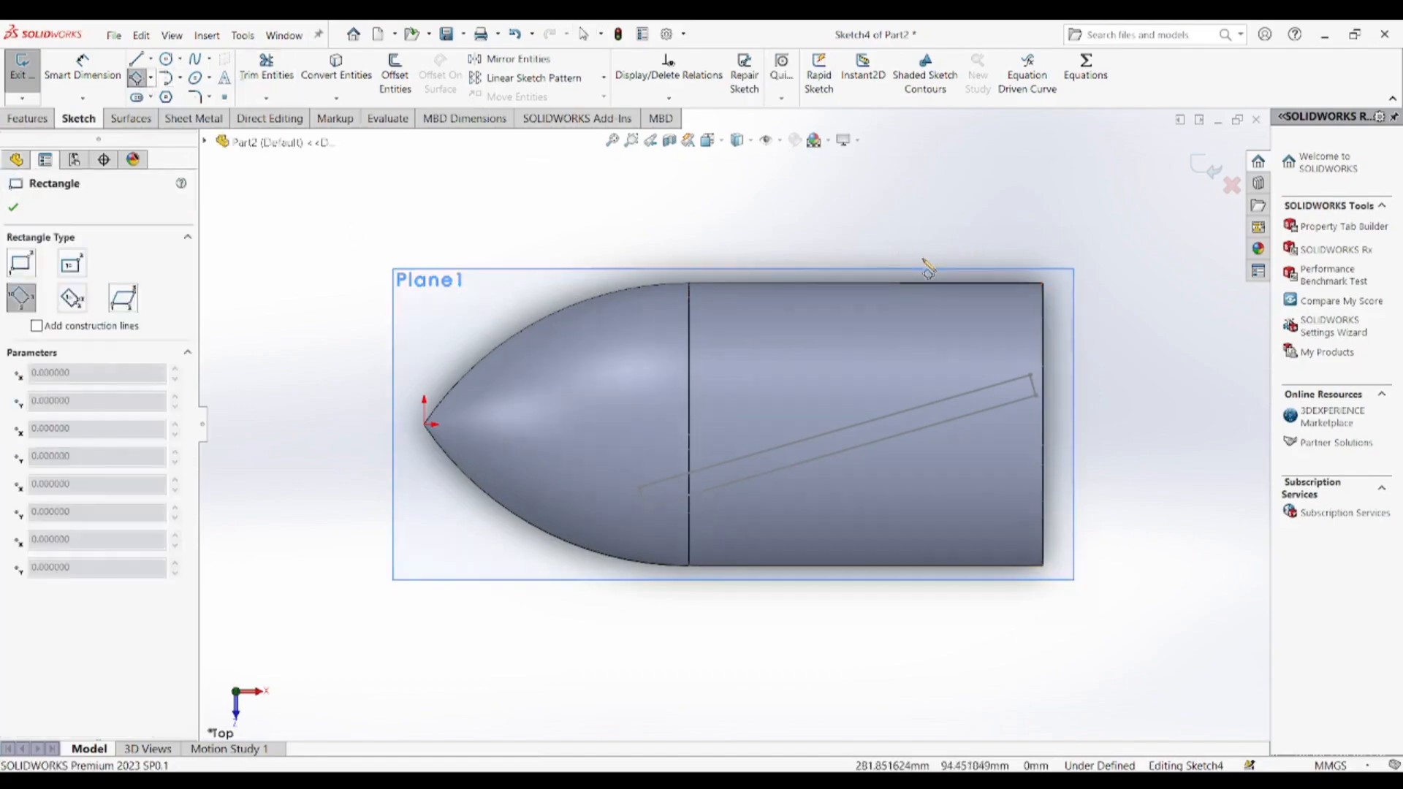
pyautogui.click(922, 258)
pyautogui.click(736, 608)
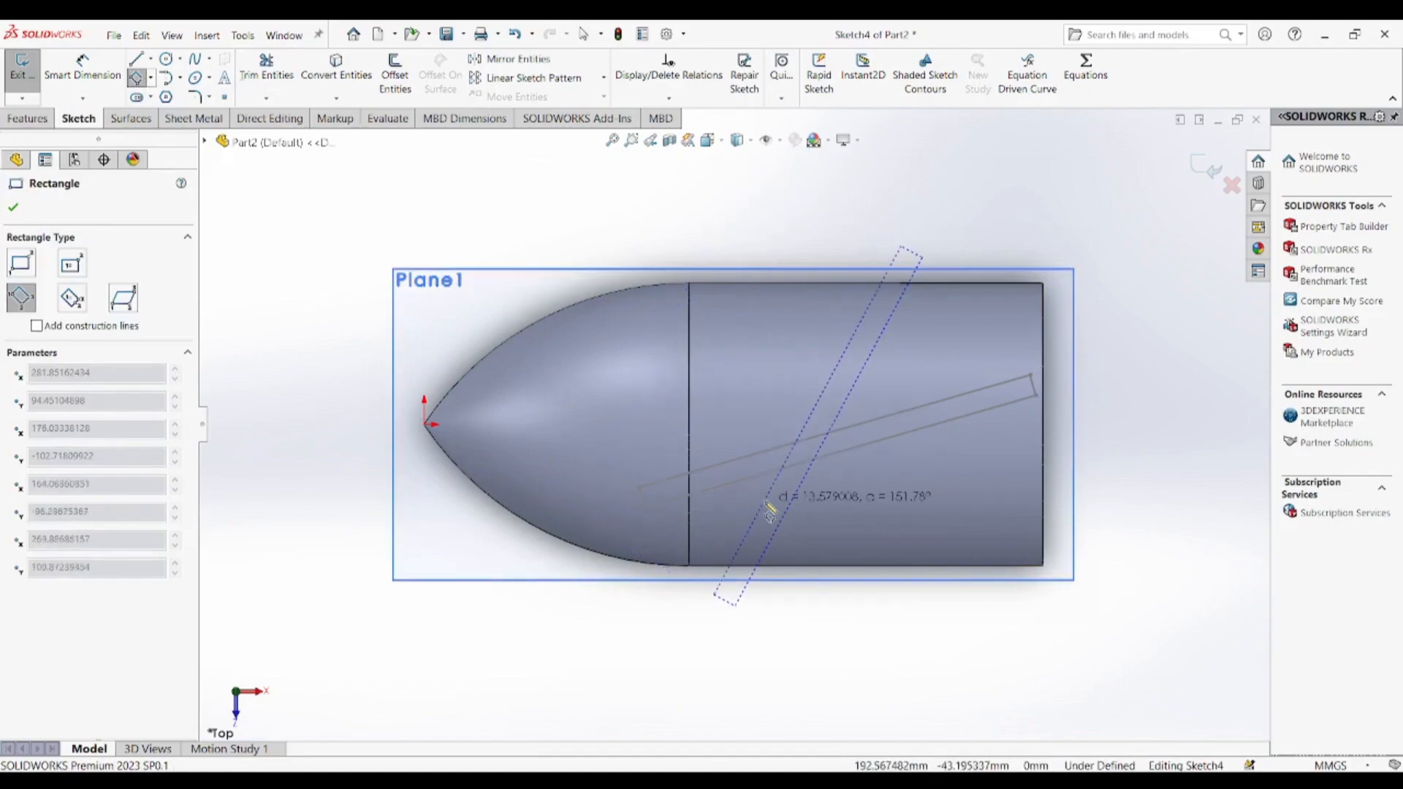
pyautogui.click(770, 507)
pyautogui.press('Escape')
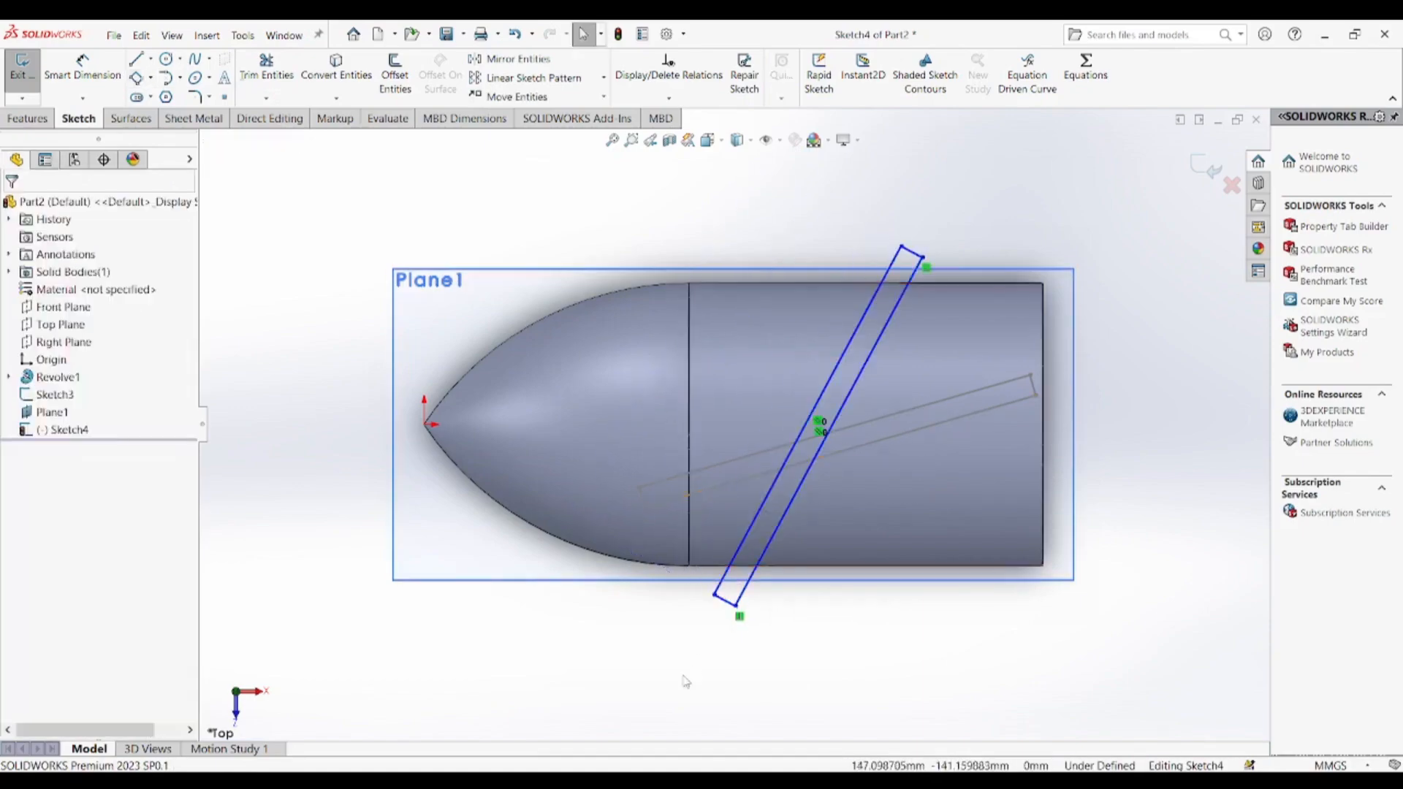
# - Dimension the short side of the new slanted rectangle as 12 mm
pyautogui.click(82, 69)
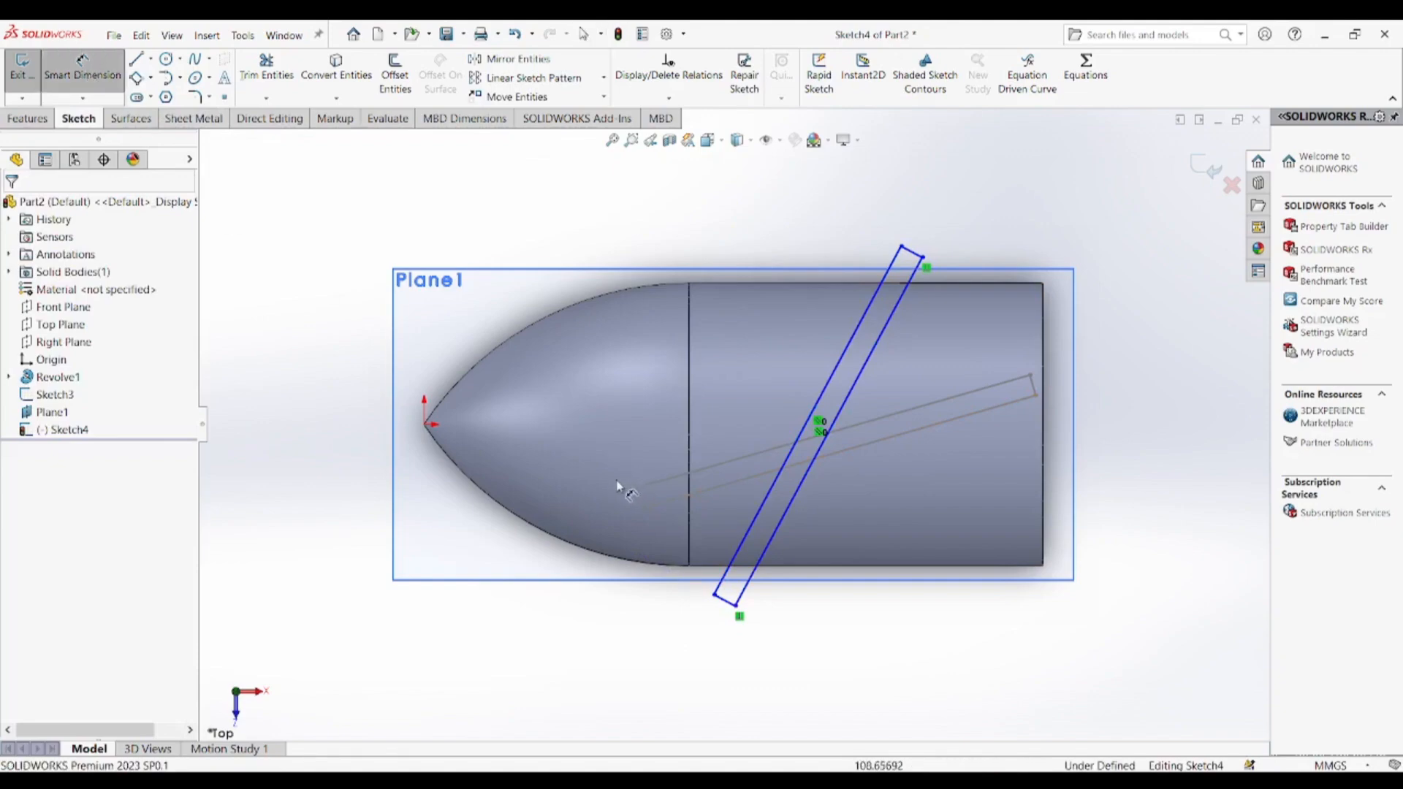
pyautogui.click(716, 612)
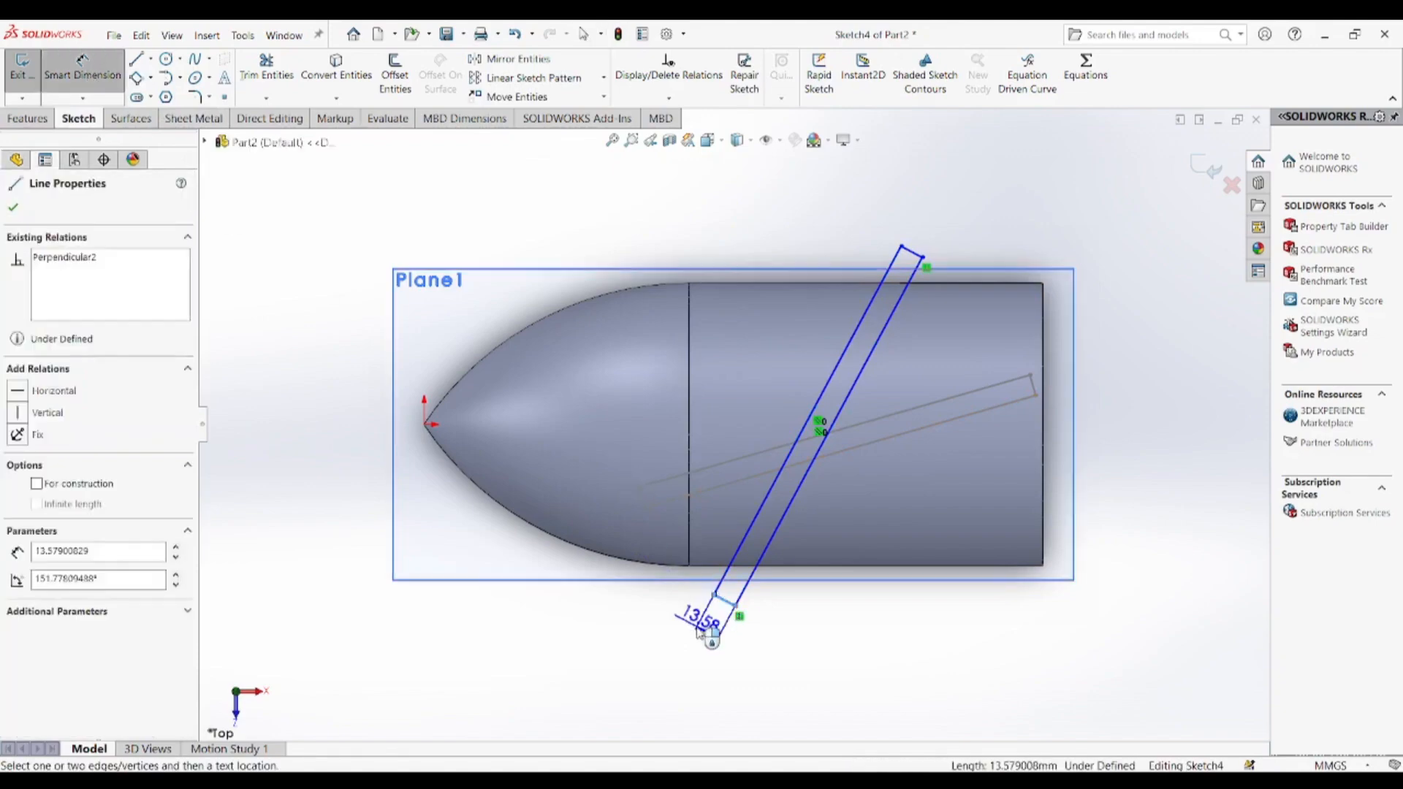
pyautogui.click(701, 643)
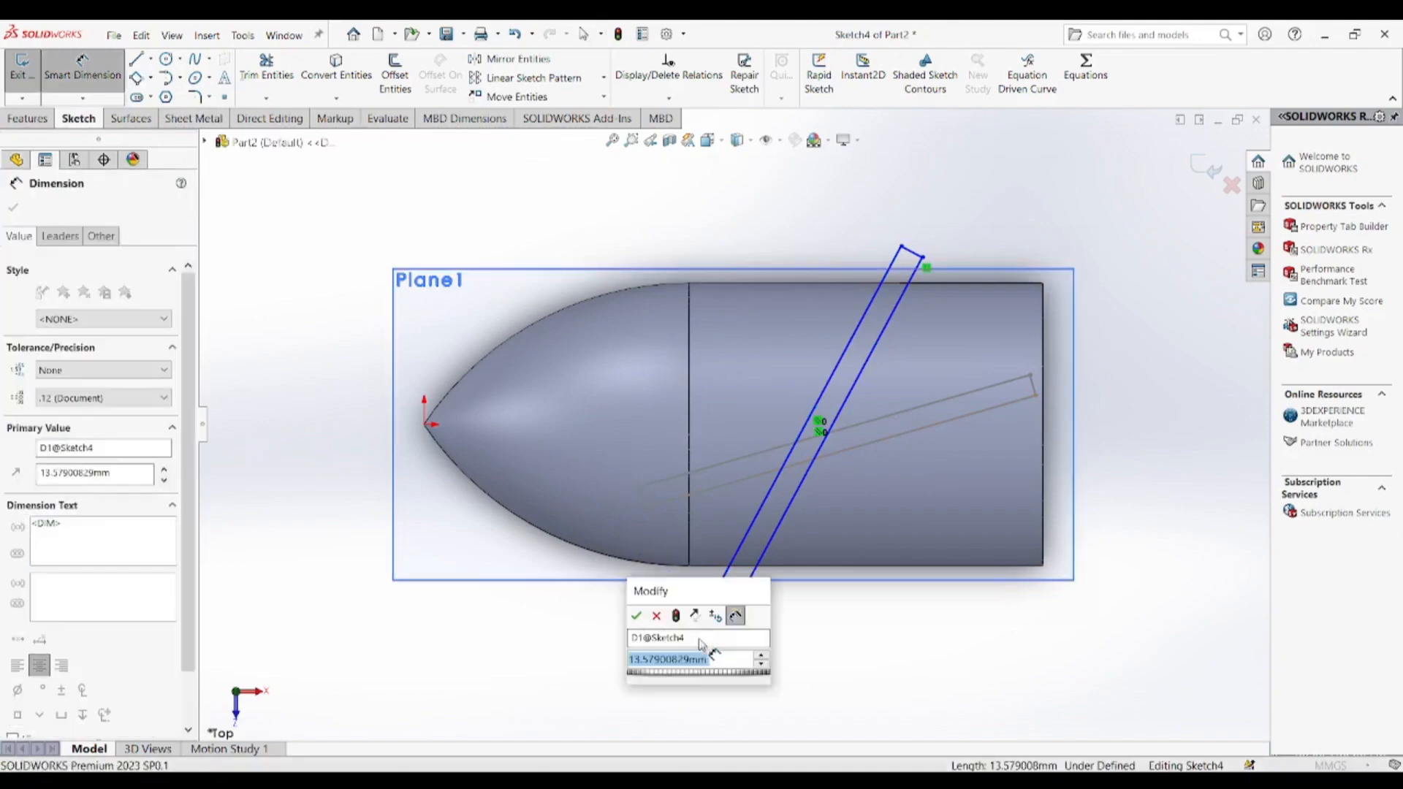
pyautogui.press('Return')
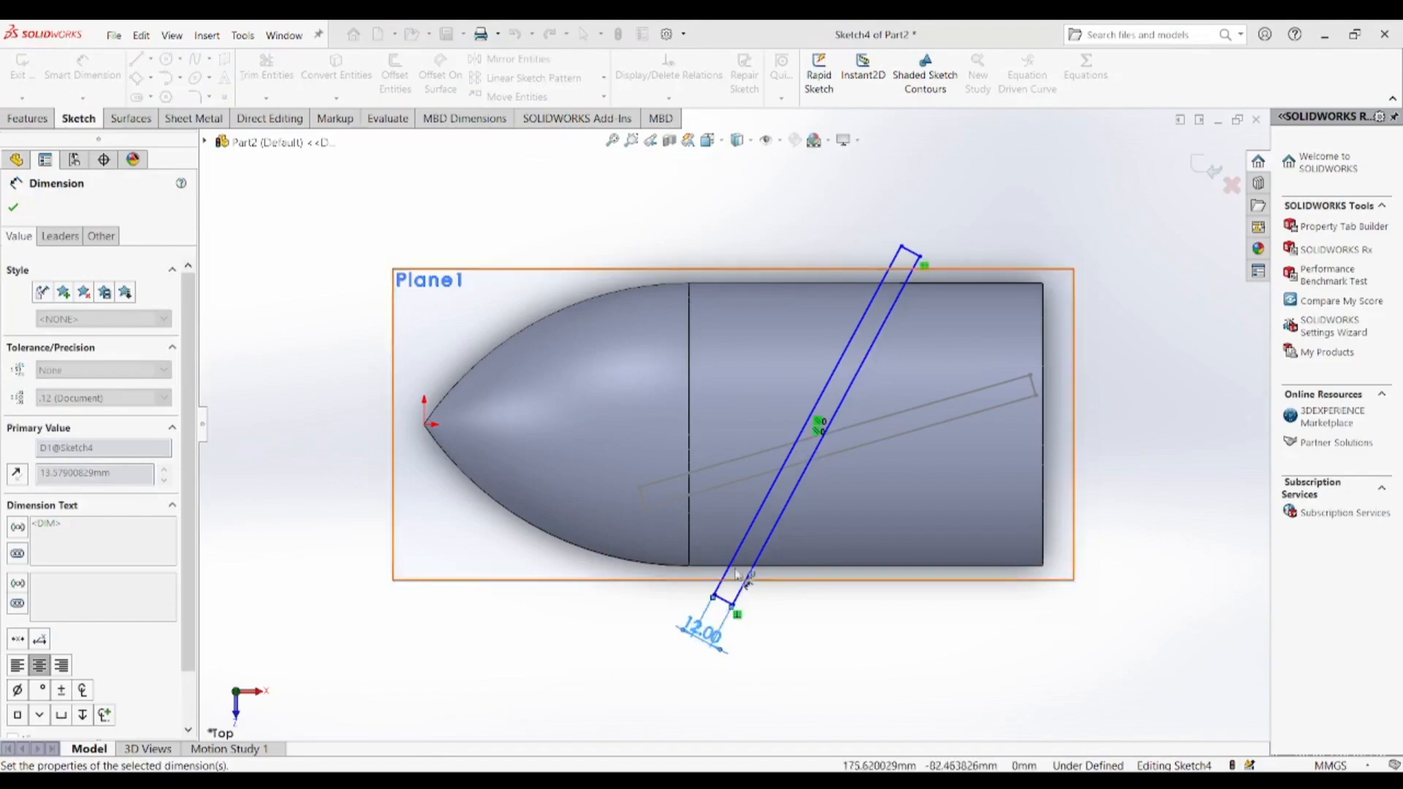
# - Dimension the long side of the slanted rectangle as 400 mm
pyautogui.click(727, 520)
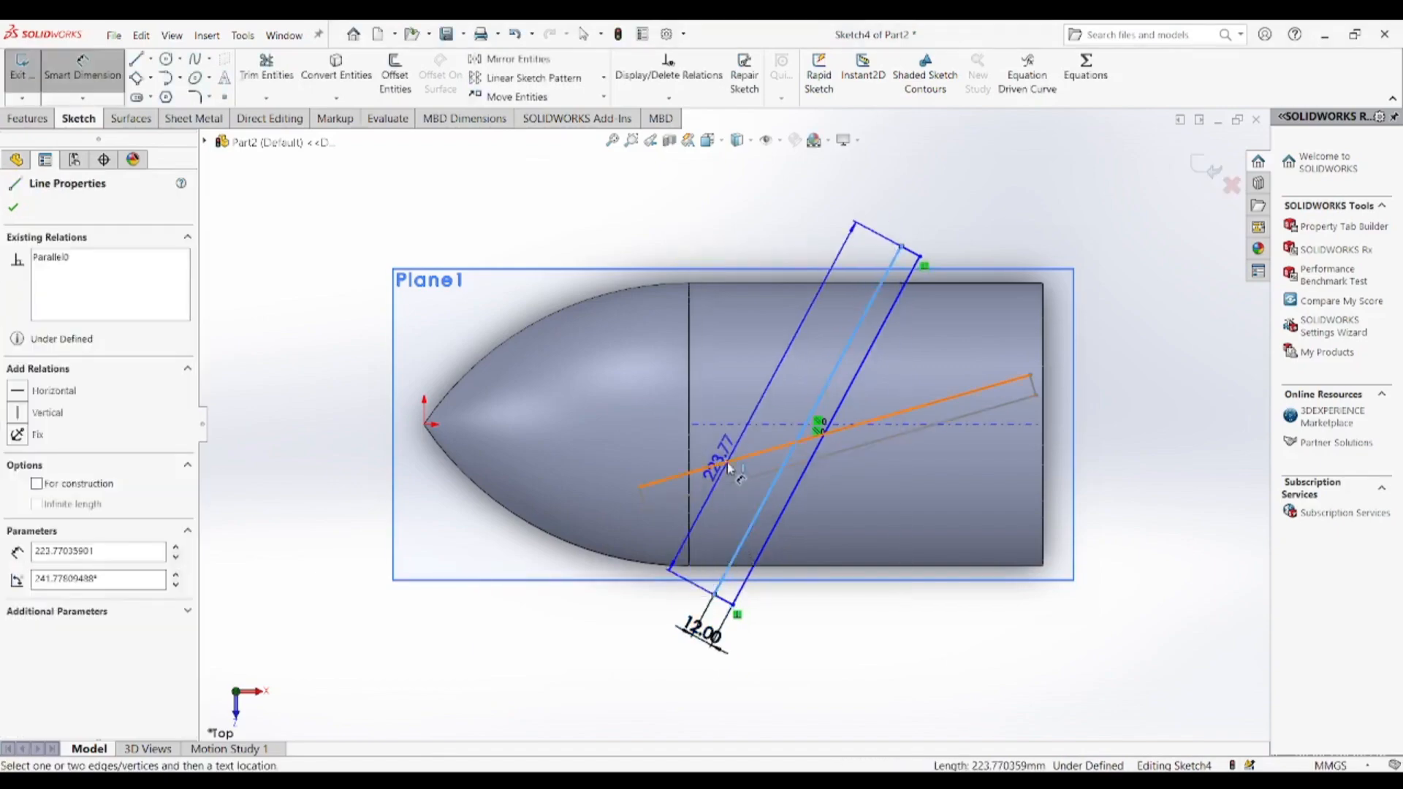
pyautogui.click(732, 442)
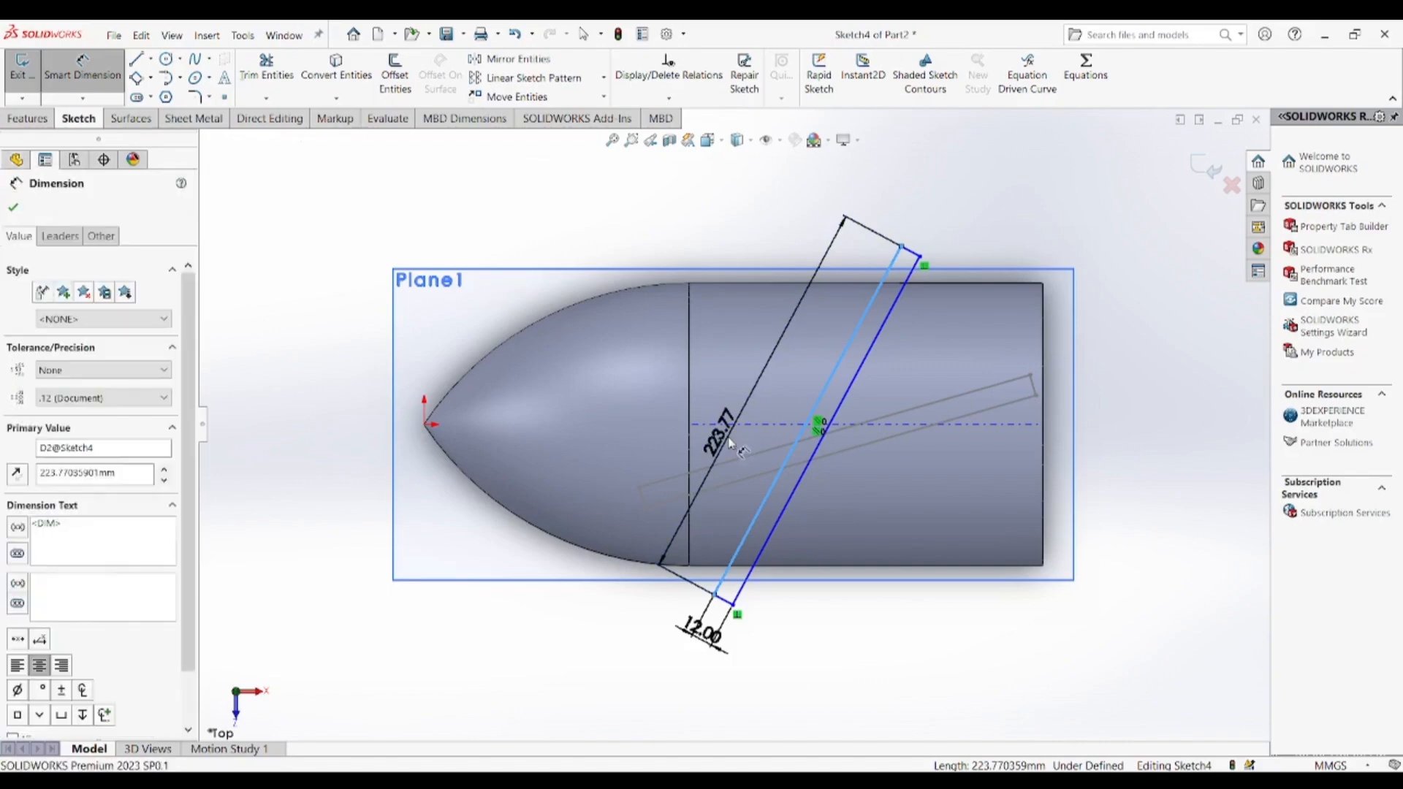
pyautogui.write('400')
pyautogui.press('Return')
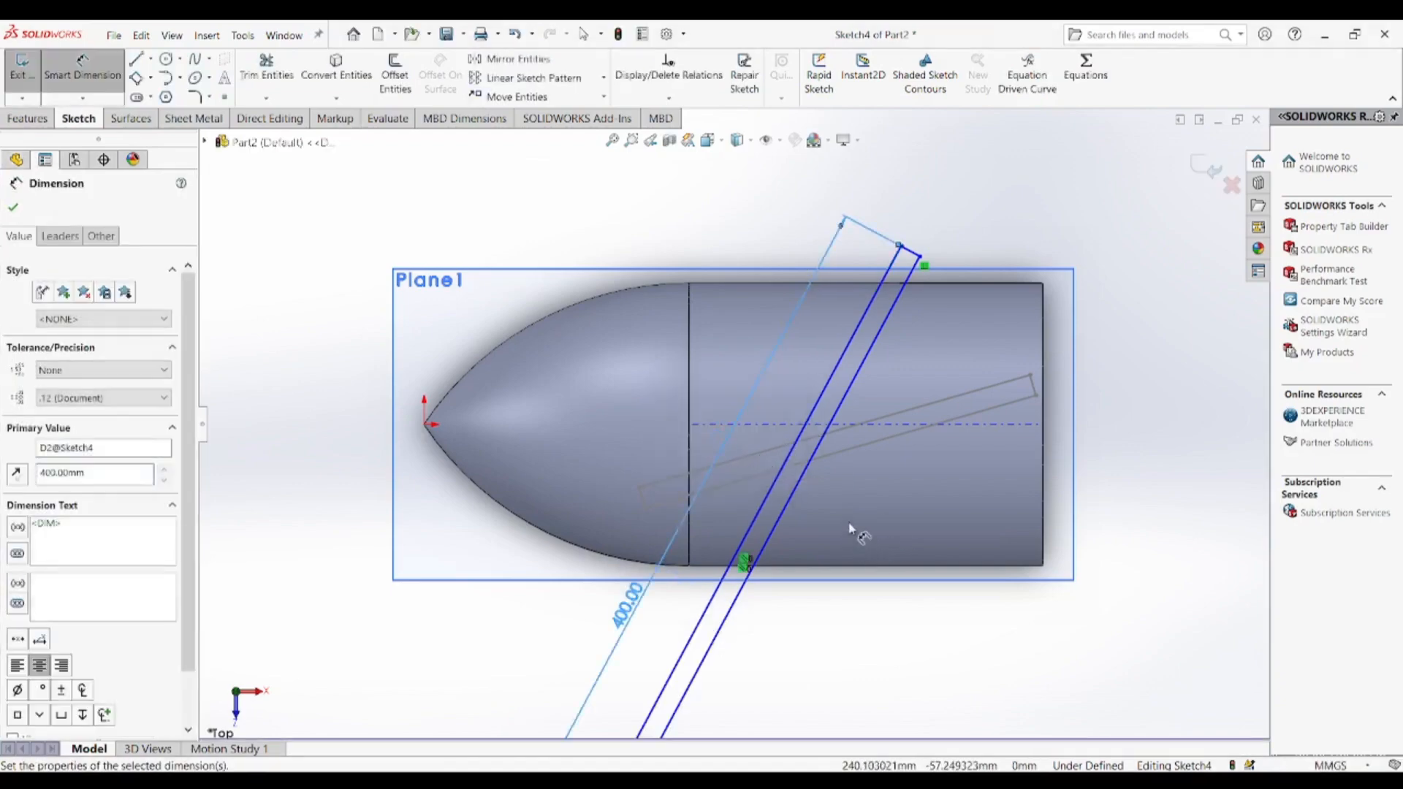
pyautogui.scroll(1, 845, 509)
pyautogui.scroll(1, 840, 494)
pyautogui.scroll(-1, 806, 516)
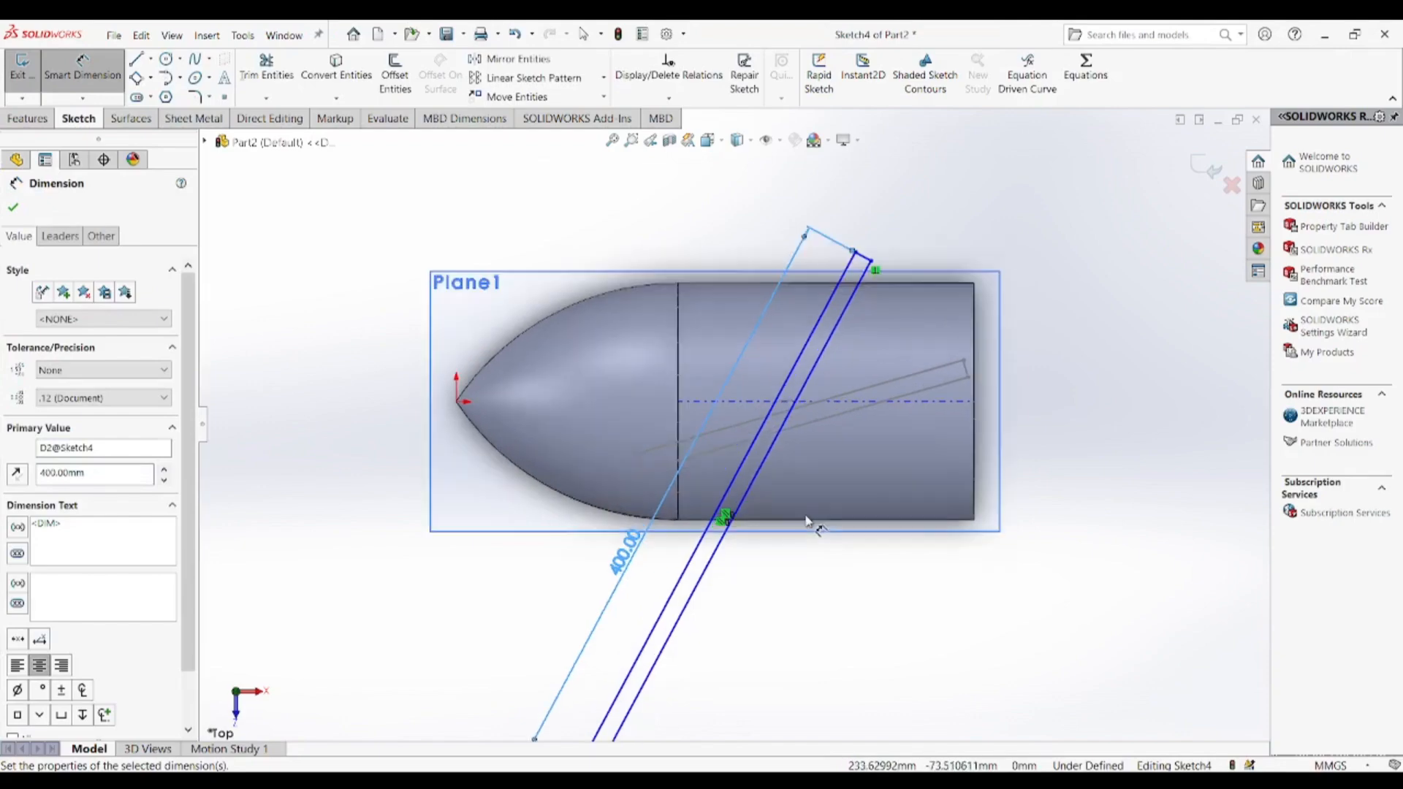
# - Dimension the horizontal distance from the rectangle's upper corner to the corner of the body's flat end as 62 mm
pyautogui.click(872, 263)
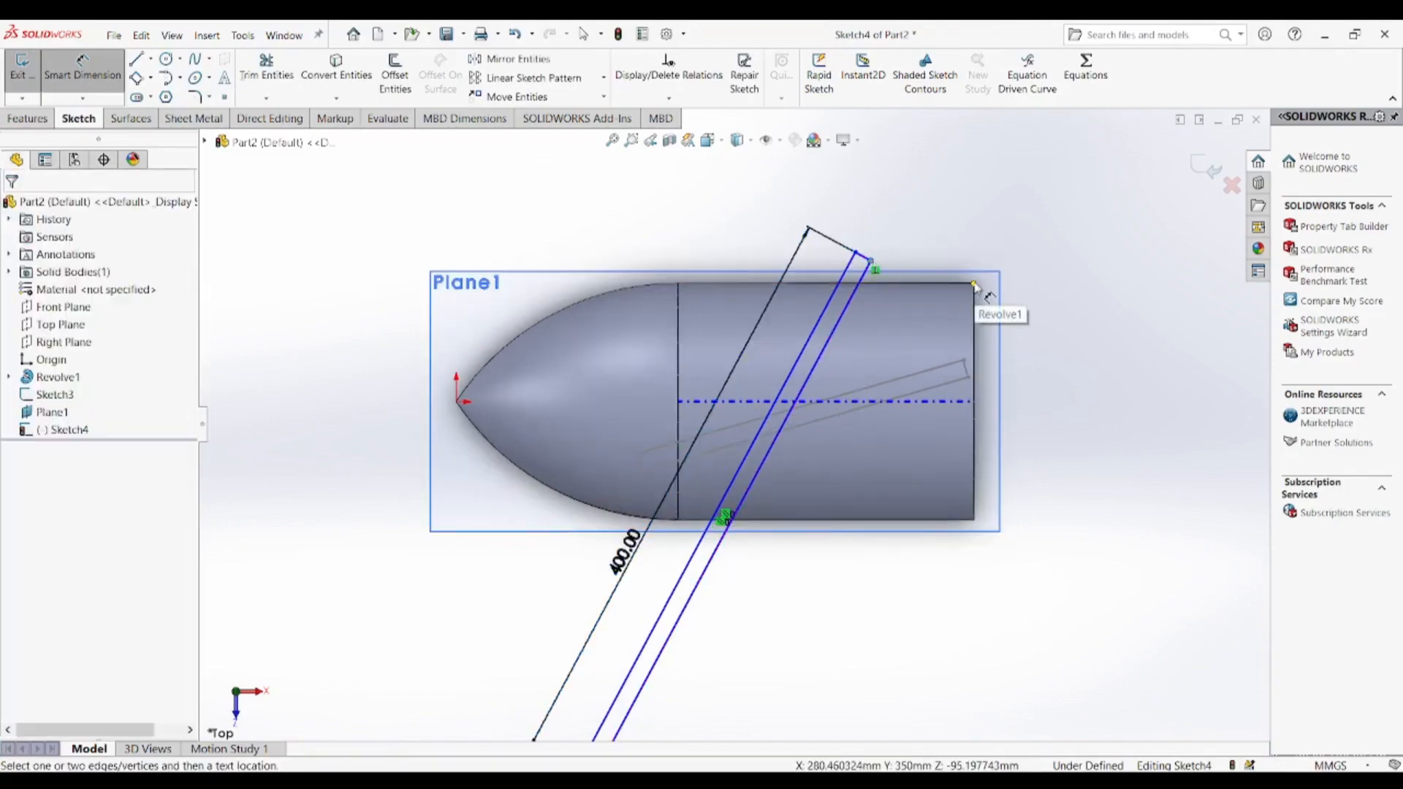
pyautogui.click(974, 285)
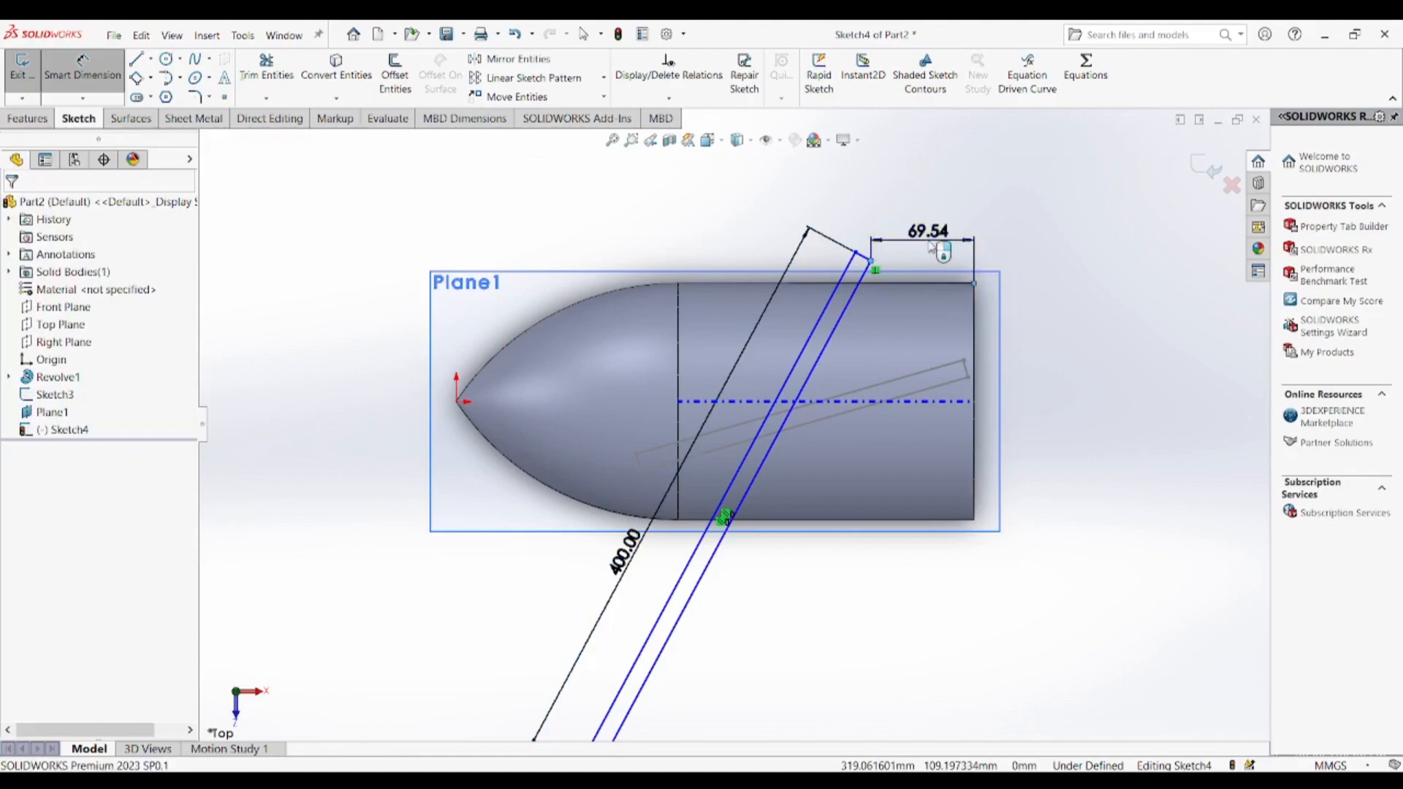
pyautogui.click(931, 246)
pyautogui.press('Return')
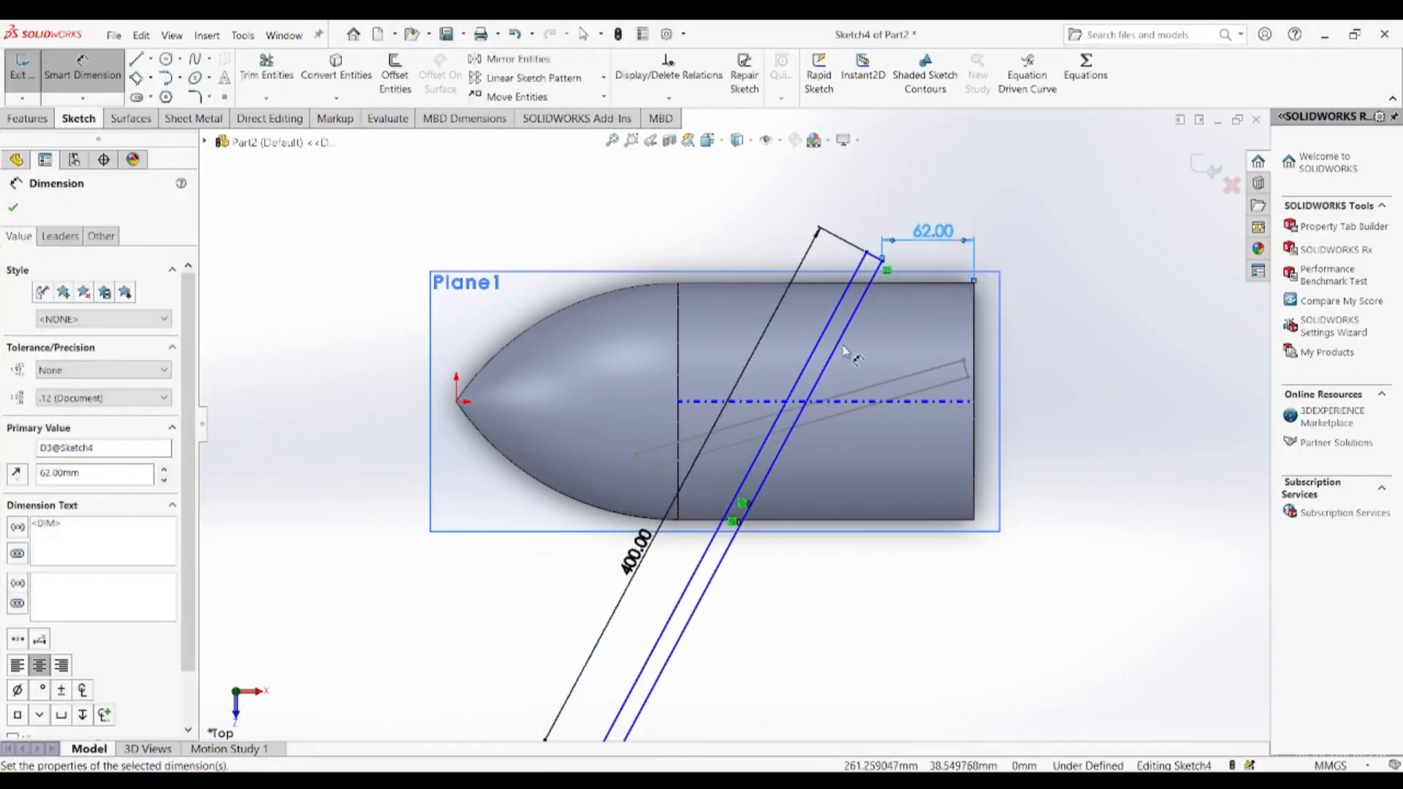
# - Dimension the angle between the rectangle's long side and the body's flat end edge as 14 degrees
pyautogui.click(974, 354)
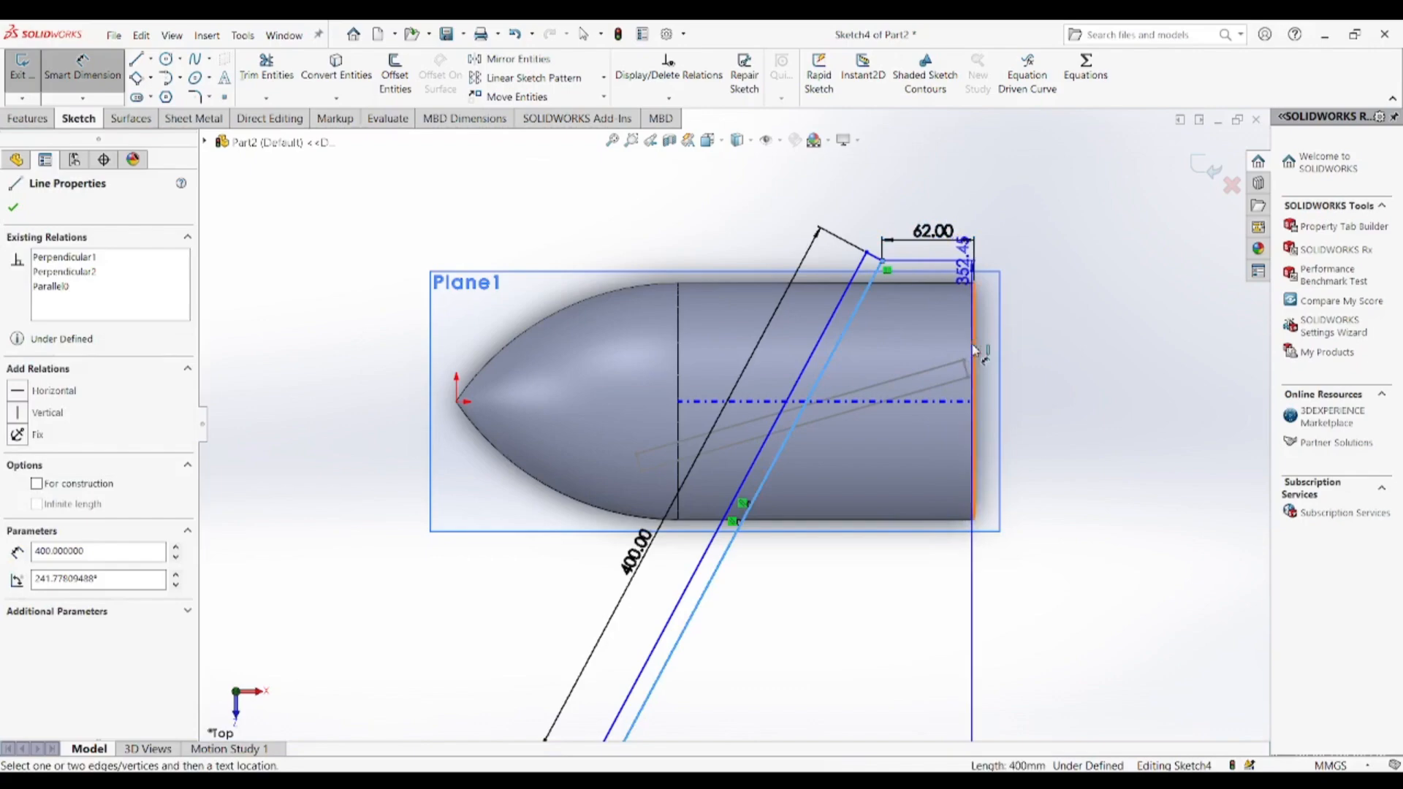
pyautogui.click(973, 351)
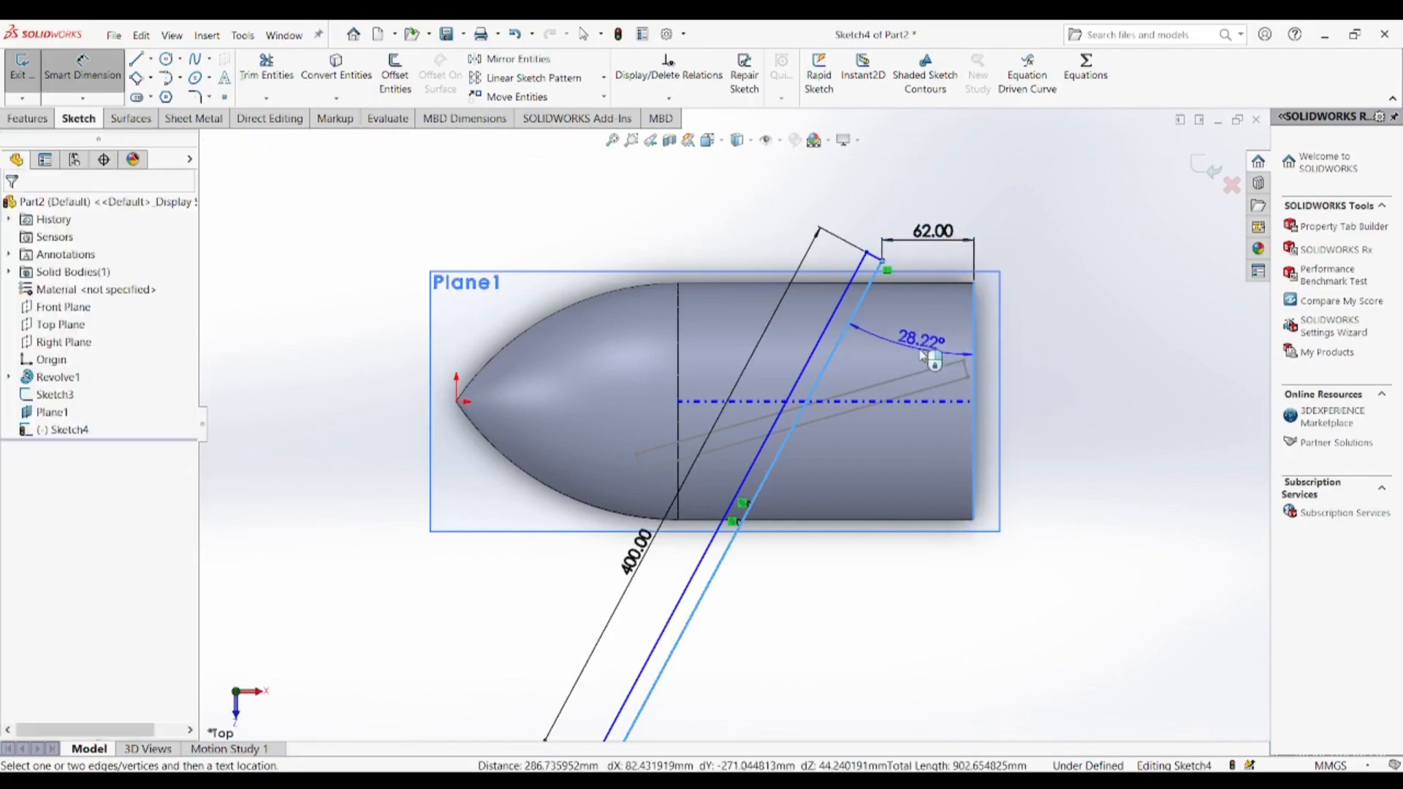
pyautogui.click(920, 354)
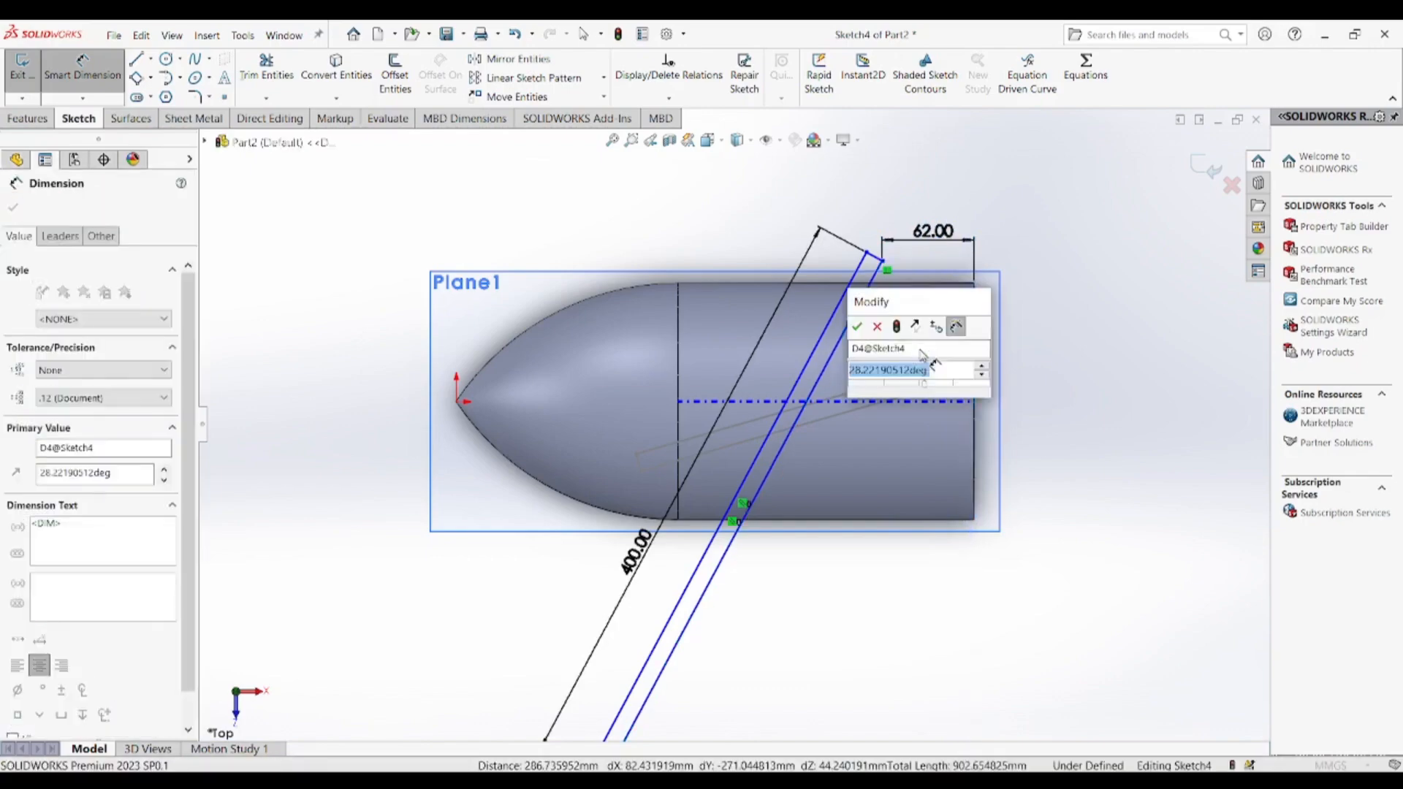
pyautogui.write('14')
pyautogui.press('Return')
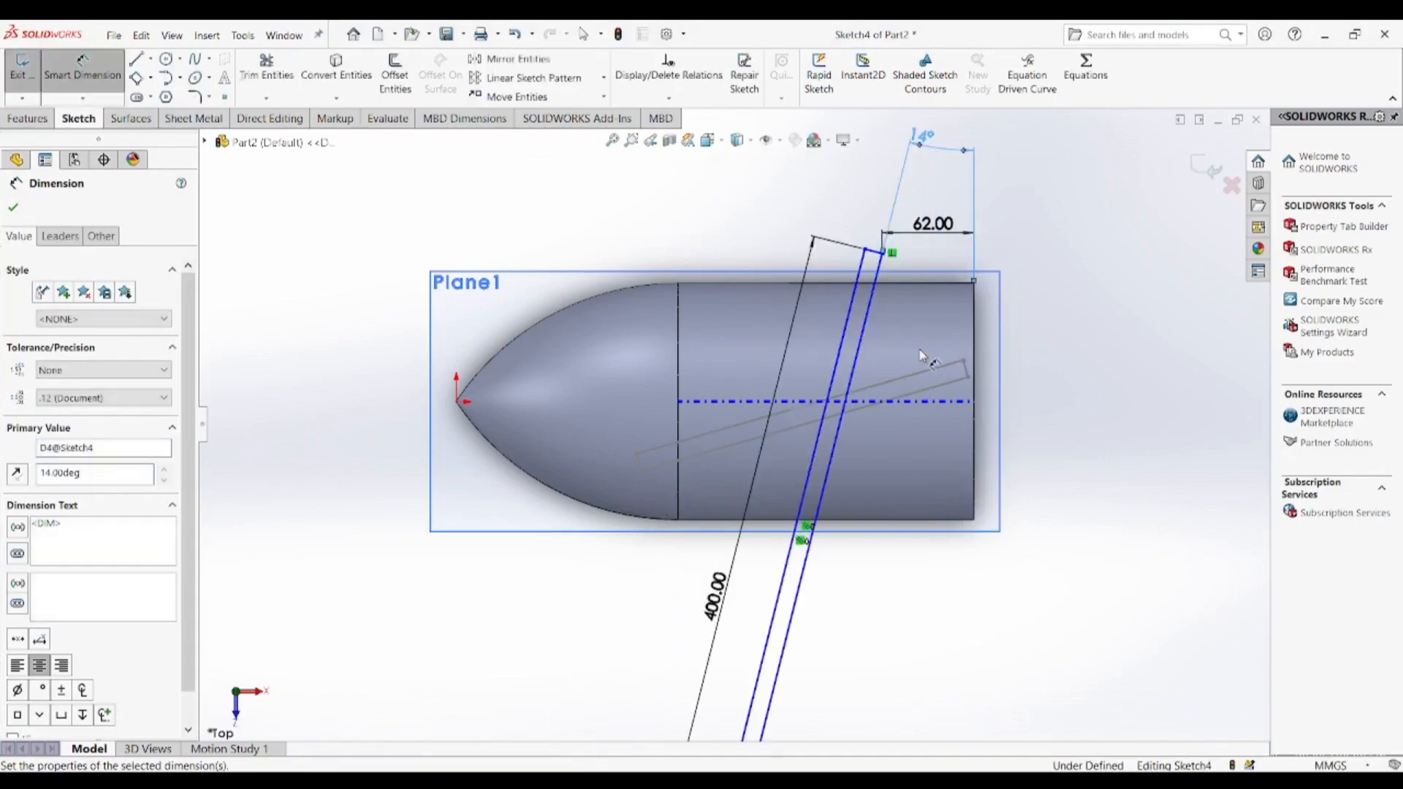
# - Dimension the vertical distance from the rectangle's upper corner to the origin as 190 mm and finish dimensioning
pyautogui.click(884, 254)
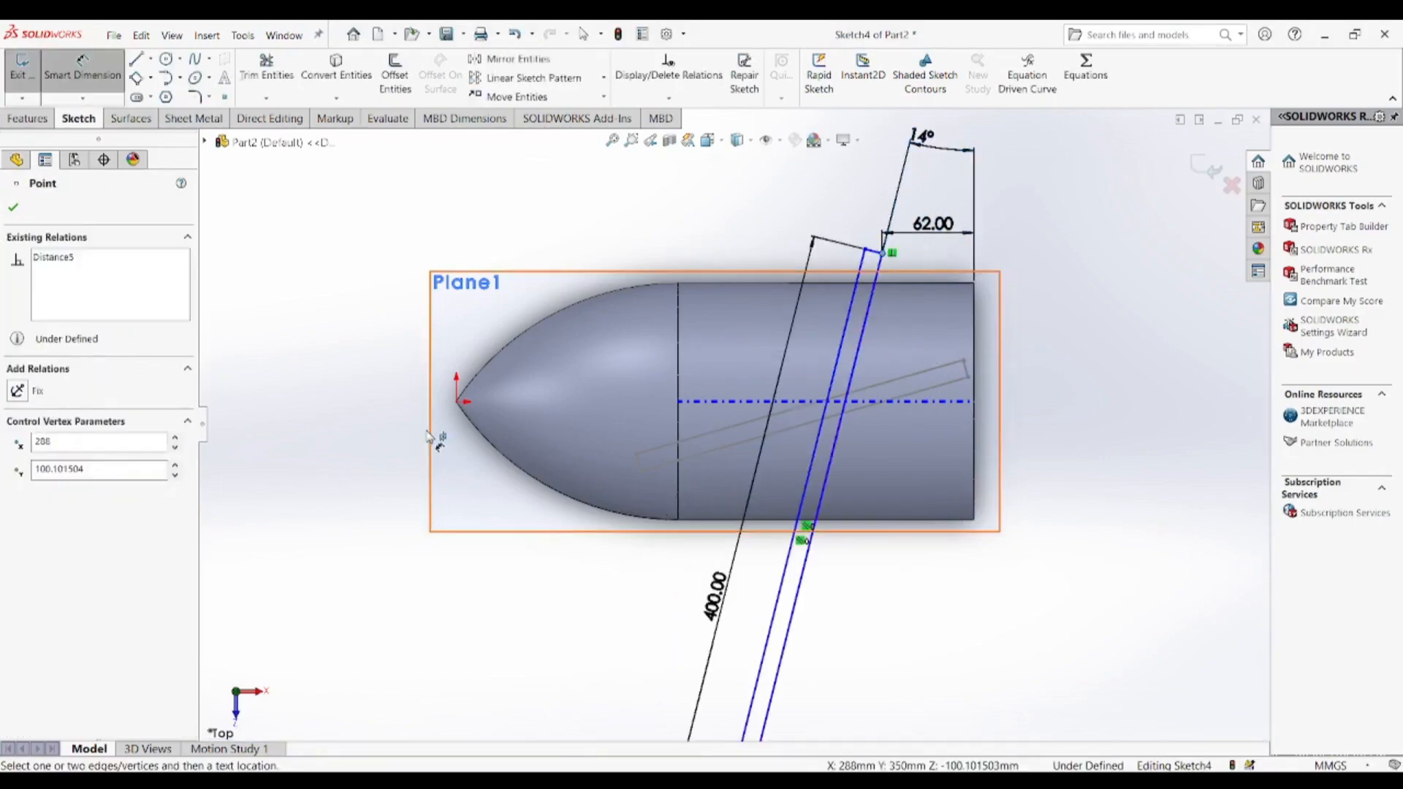
pyautogui.click(458, 404)
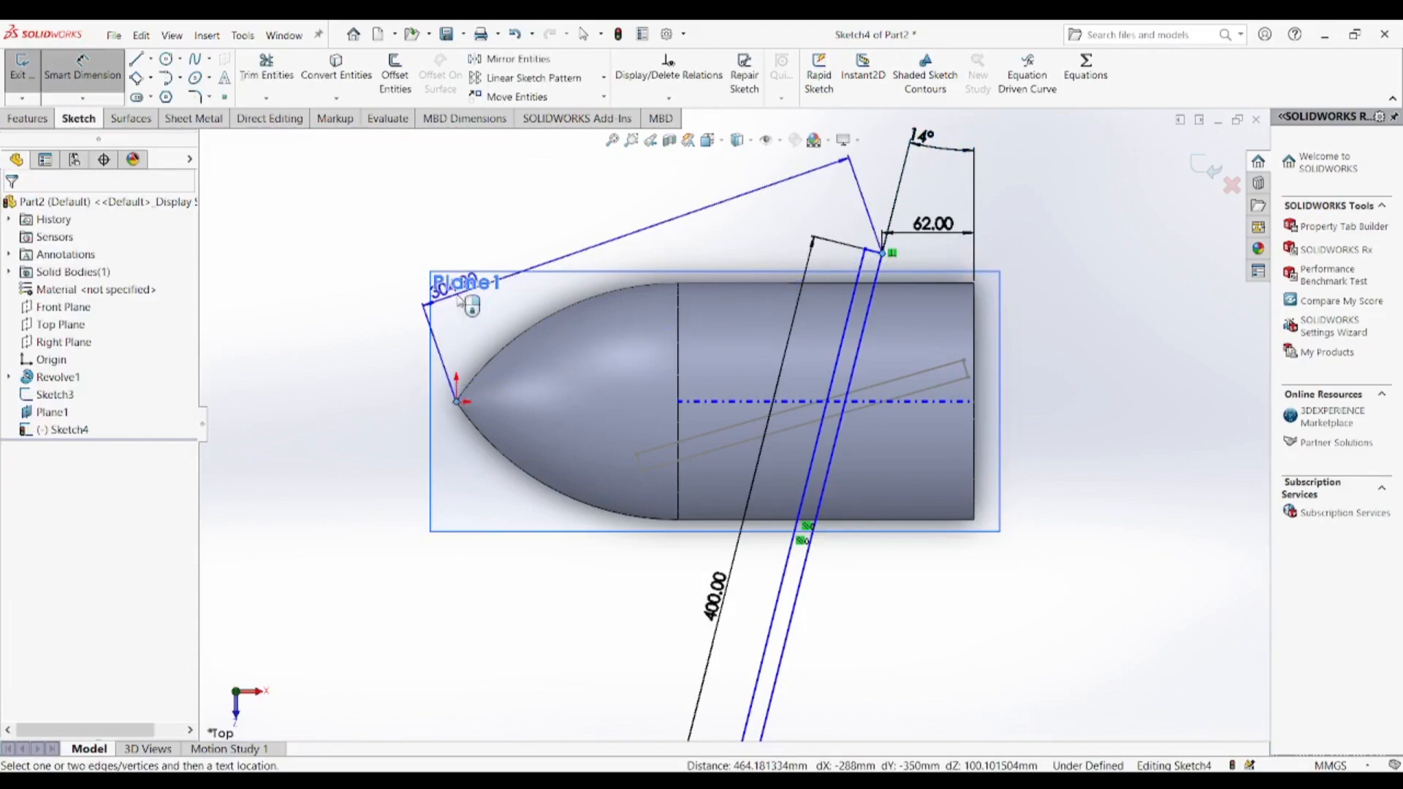
pyautogui.click(426, 373)
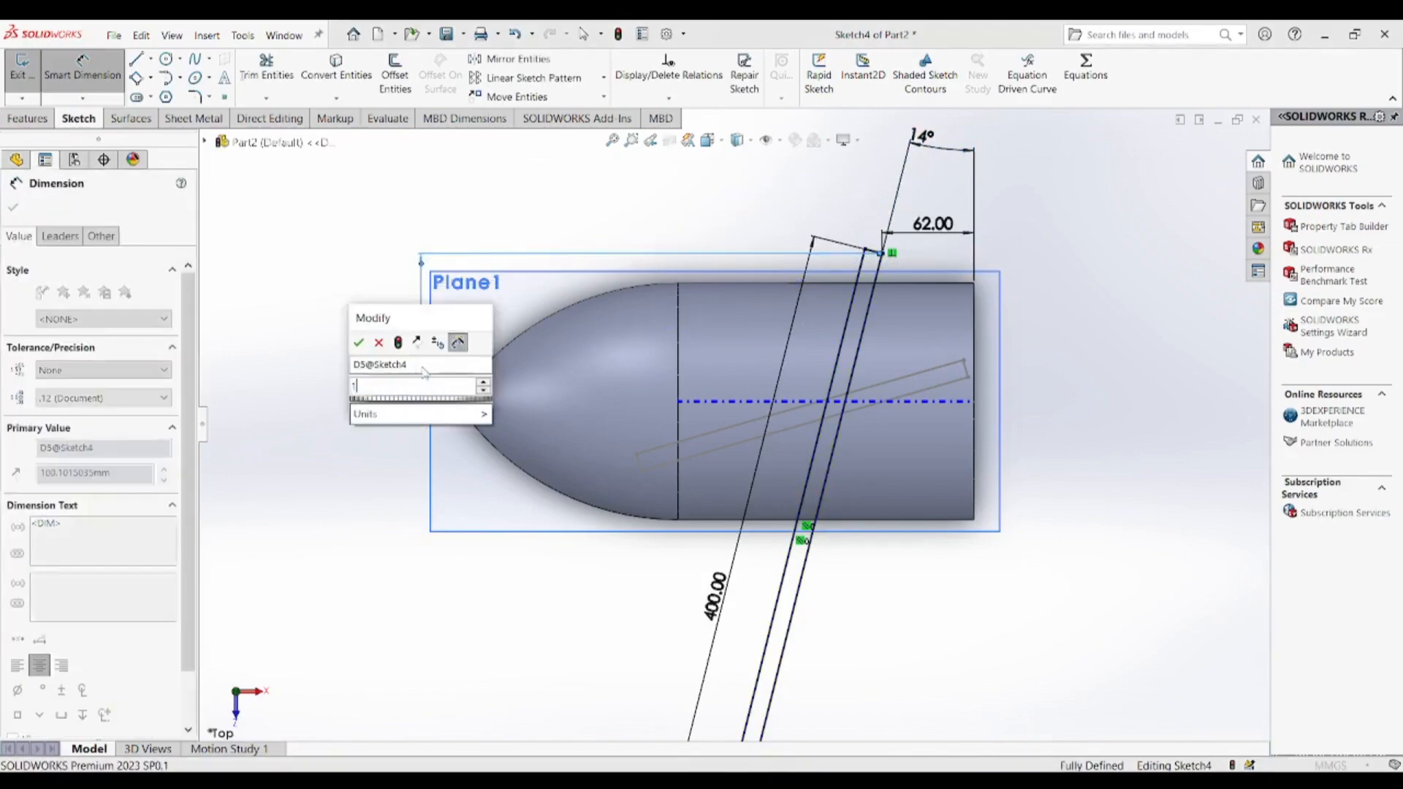
pyautogui.write('190')
pyautogui.press('Return')
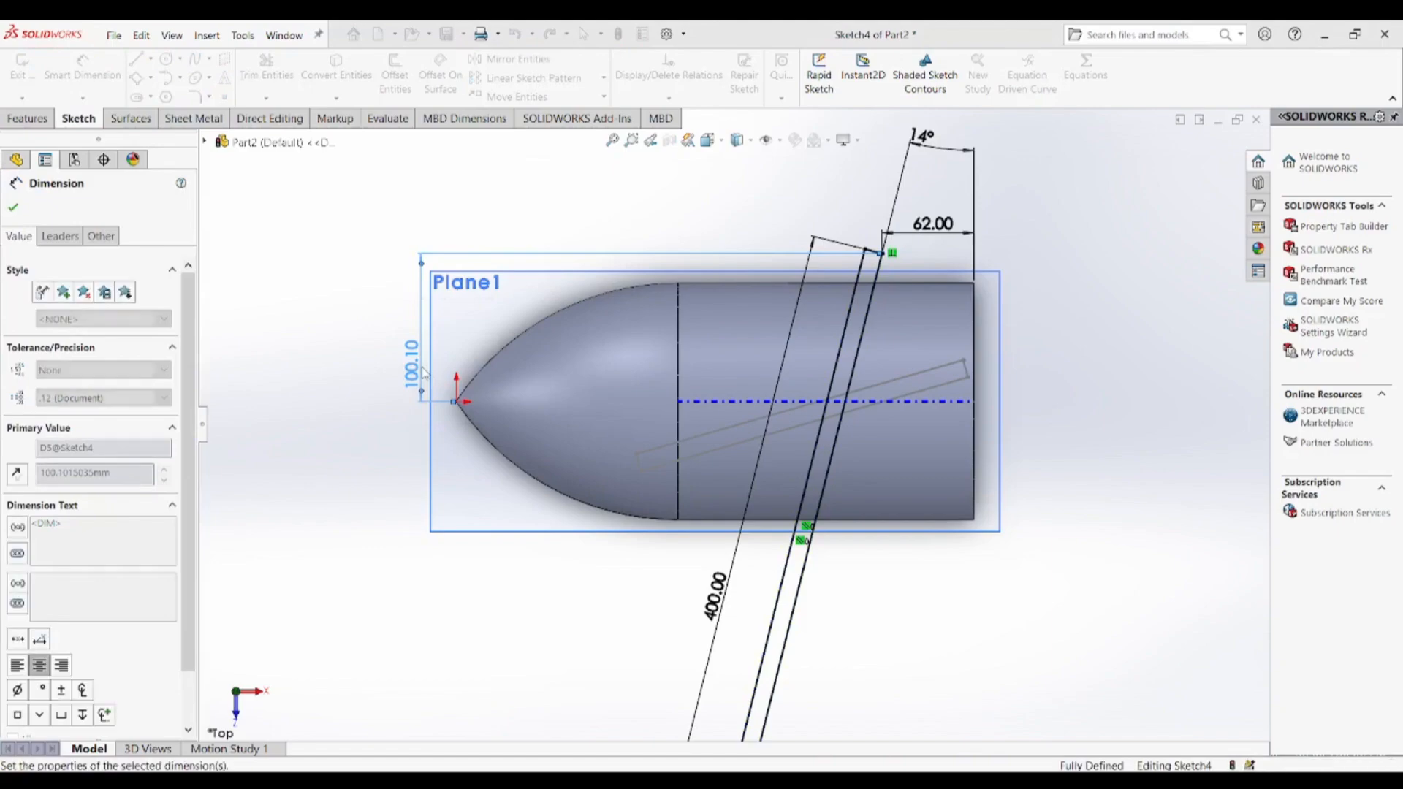
pyautogui.scroll(4, 703, 312)
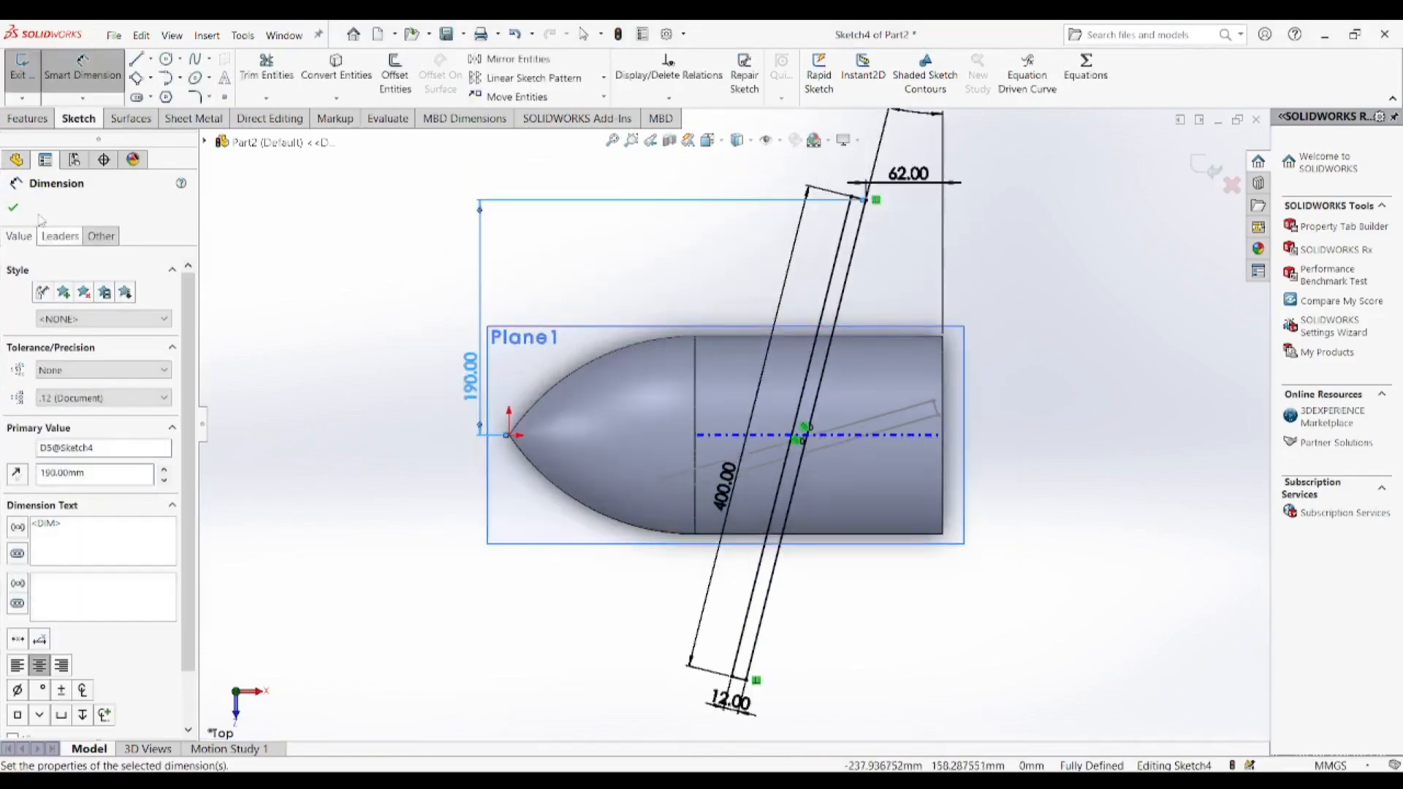
pyautogui.click(13, 209)
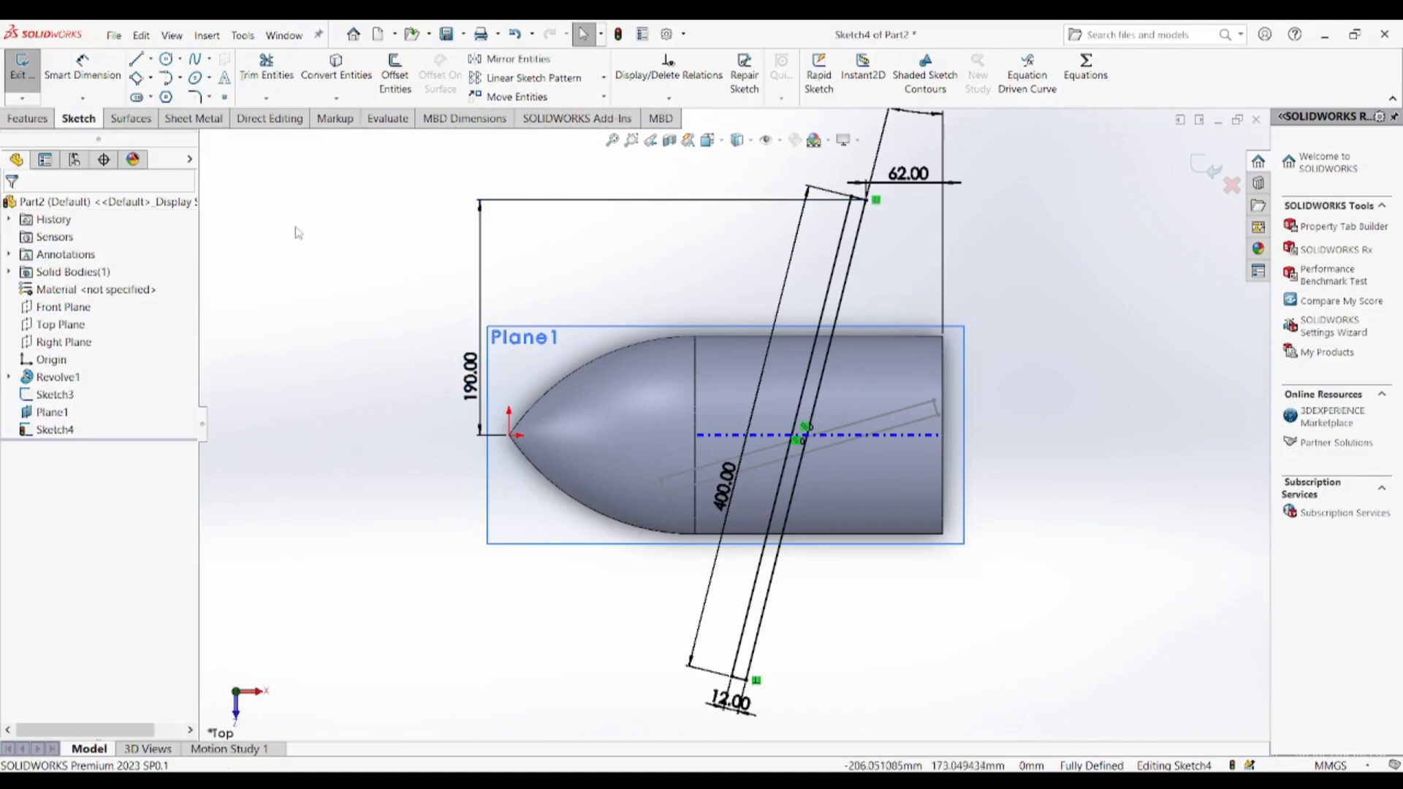
# - Create a lofted boss from the slanted rectangle on the Top Plane to the rectangle on the offset plane
pyautogui.click(35, 88)
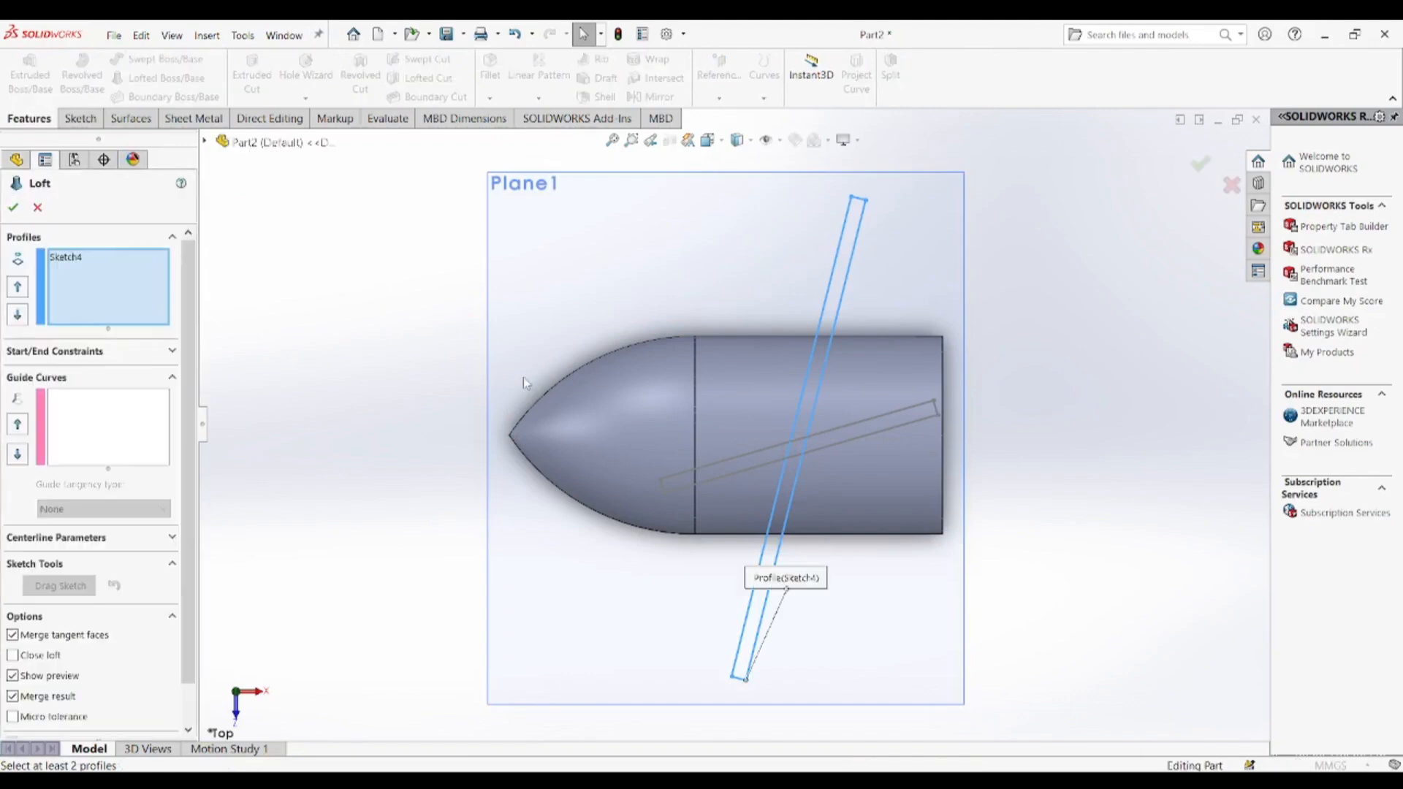
pyautogui.click(79, 264)
pyautogui.press('Delete')
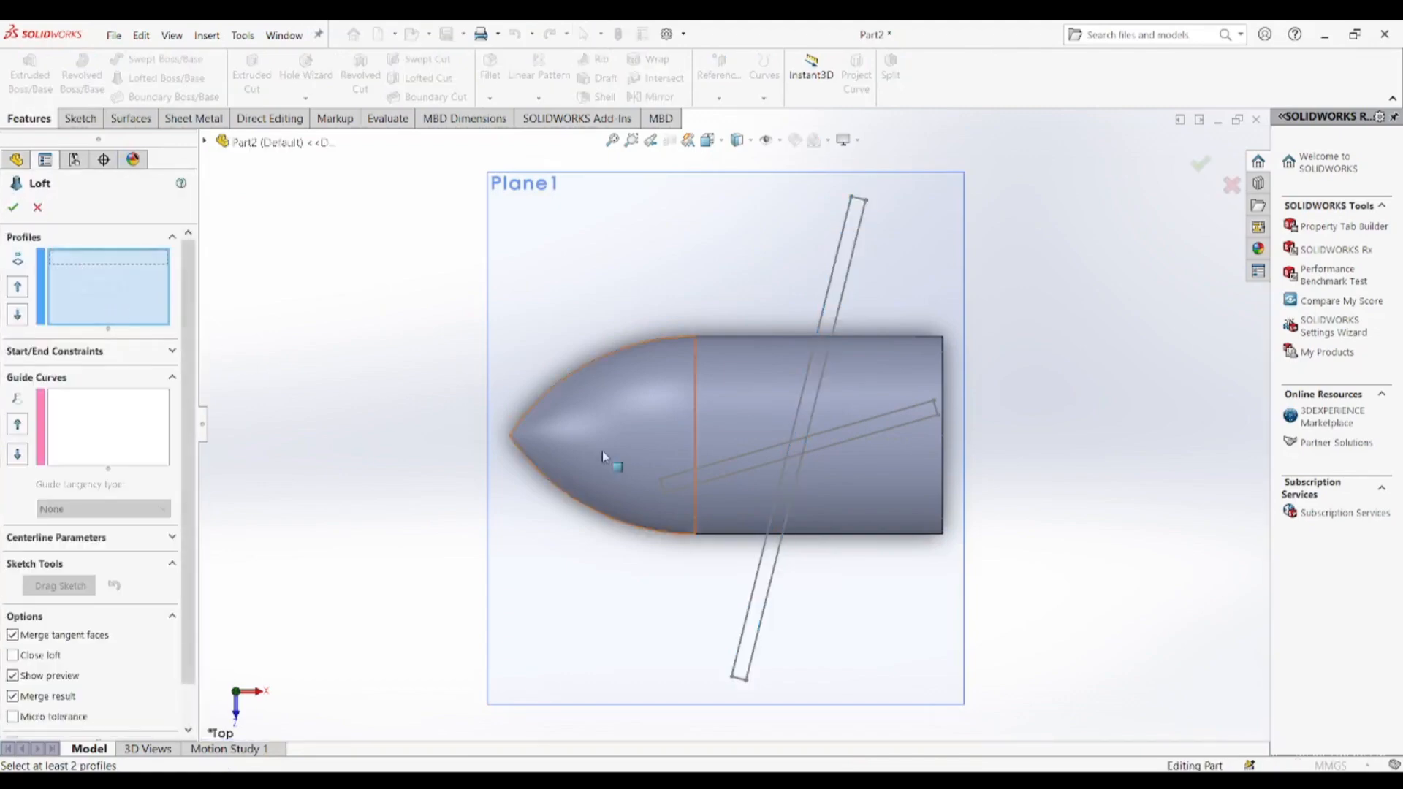
pyautogui.click(740, 479)
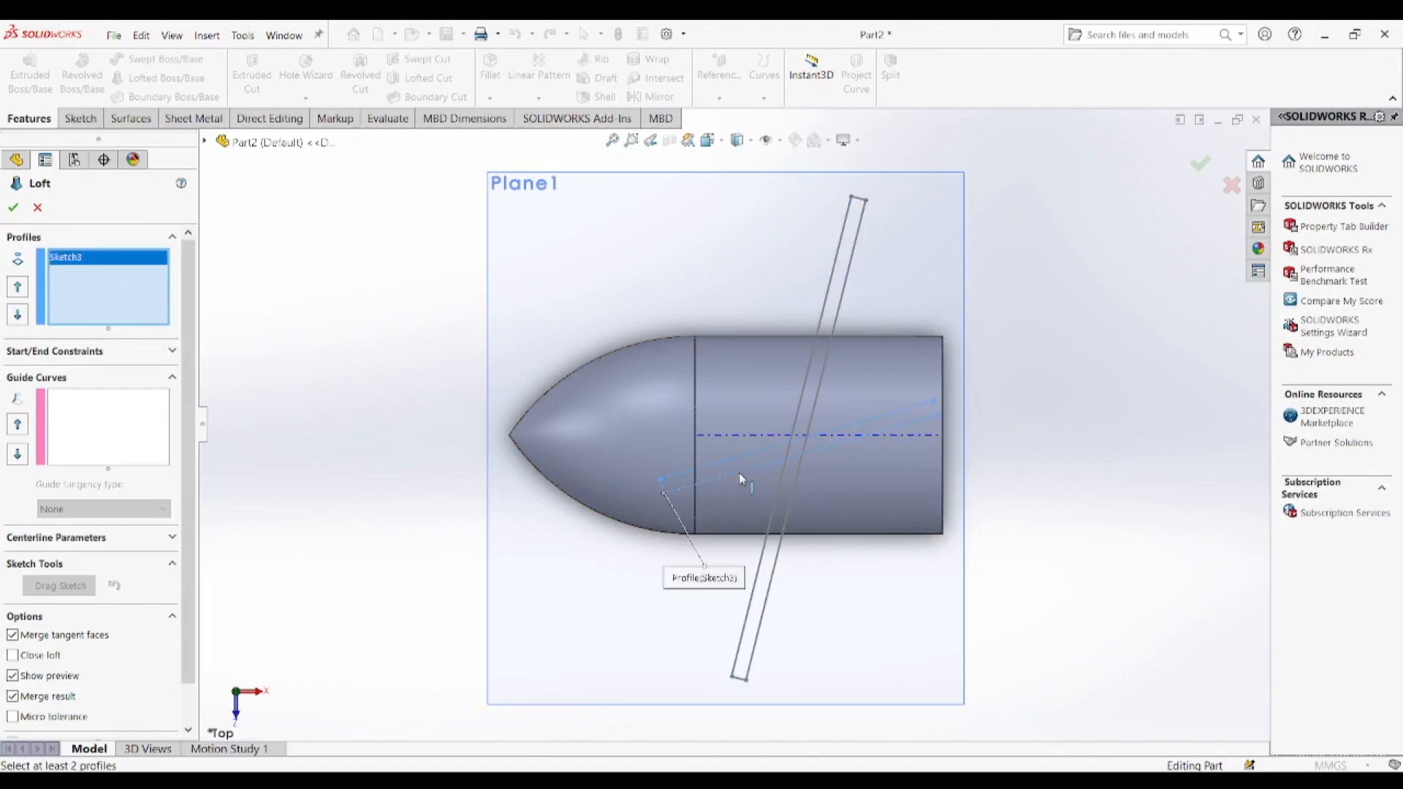
pyautogui.click(800, 470)
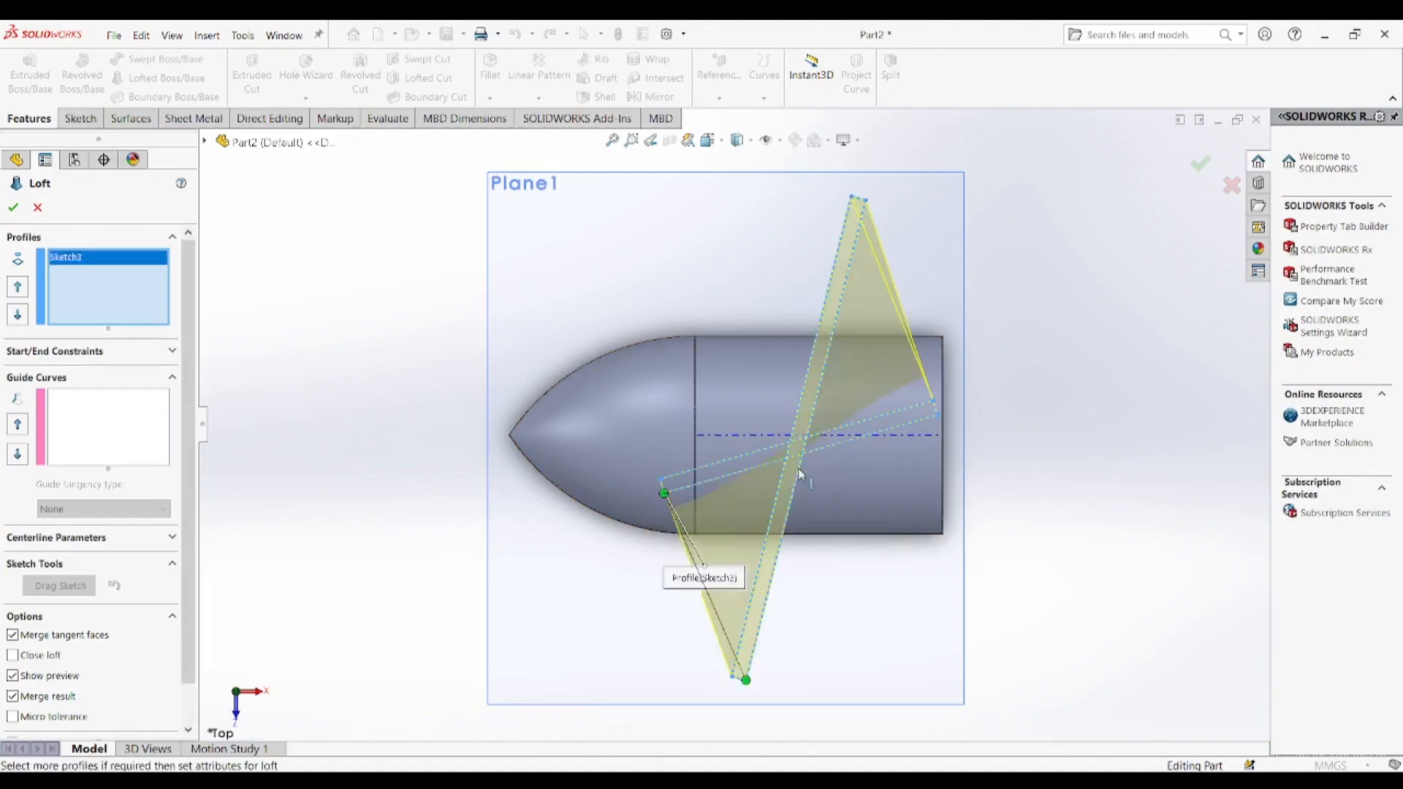
pyautogui.moveTo(681, 463); pyautogui.dragTo(587, 337, button='middle')
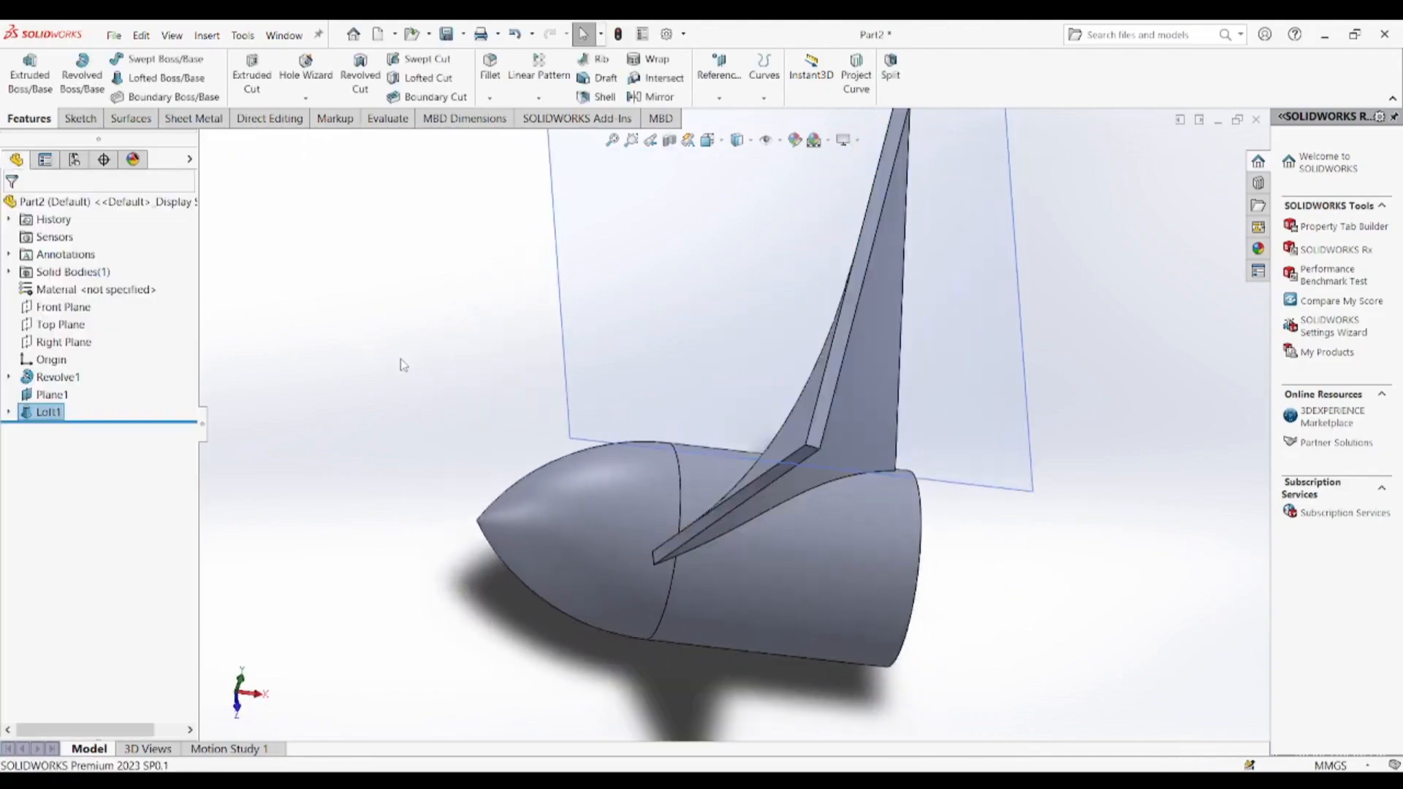
# - Hide the reference plane above the lofted blade
pyautogui.moveTo(461, 379); pyautogui.dragTo(646, 319, button='middle')
pyautogui.scroll(3, 645, 319)
pyautogui.scroll(-2, 646, 318)
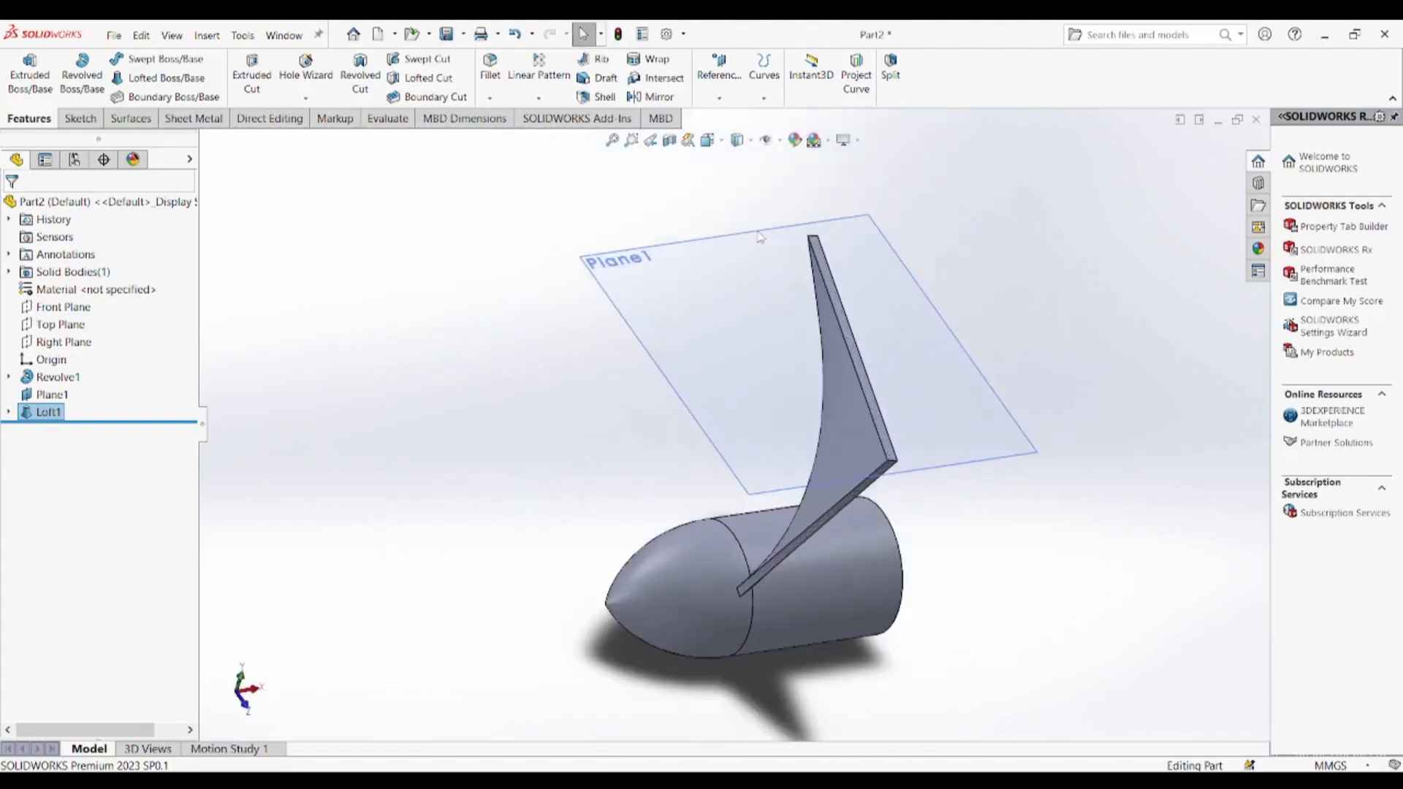
pyautogui.click(766, 140)
pyautogui.click(767, 161)
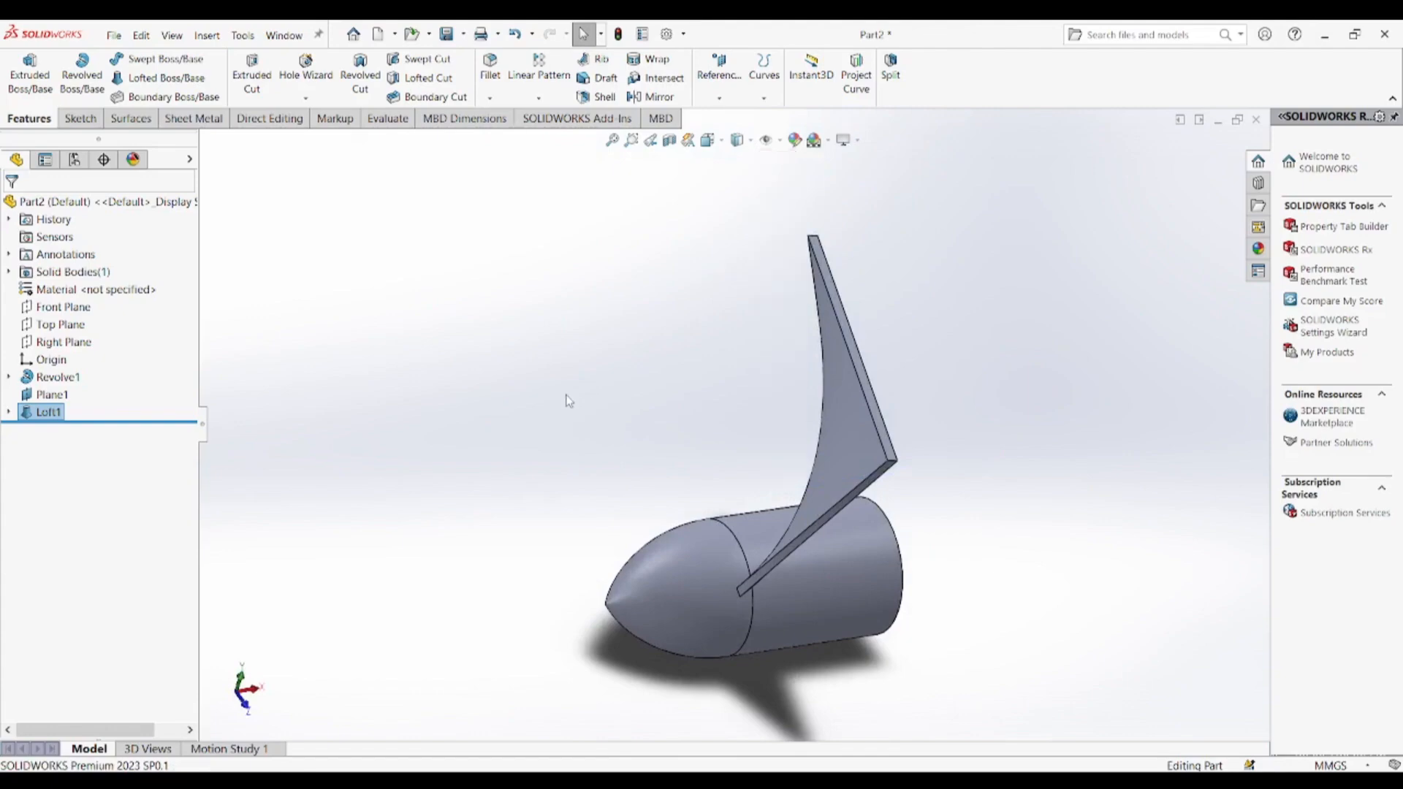
# - Start a constant-size fillet with a radius of 135 mm
pyautogui.scroll(2, 636, 395)
pyautogui.scroll(-3, 706, 395)
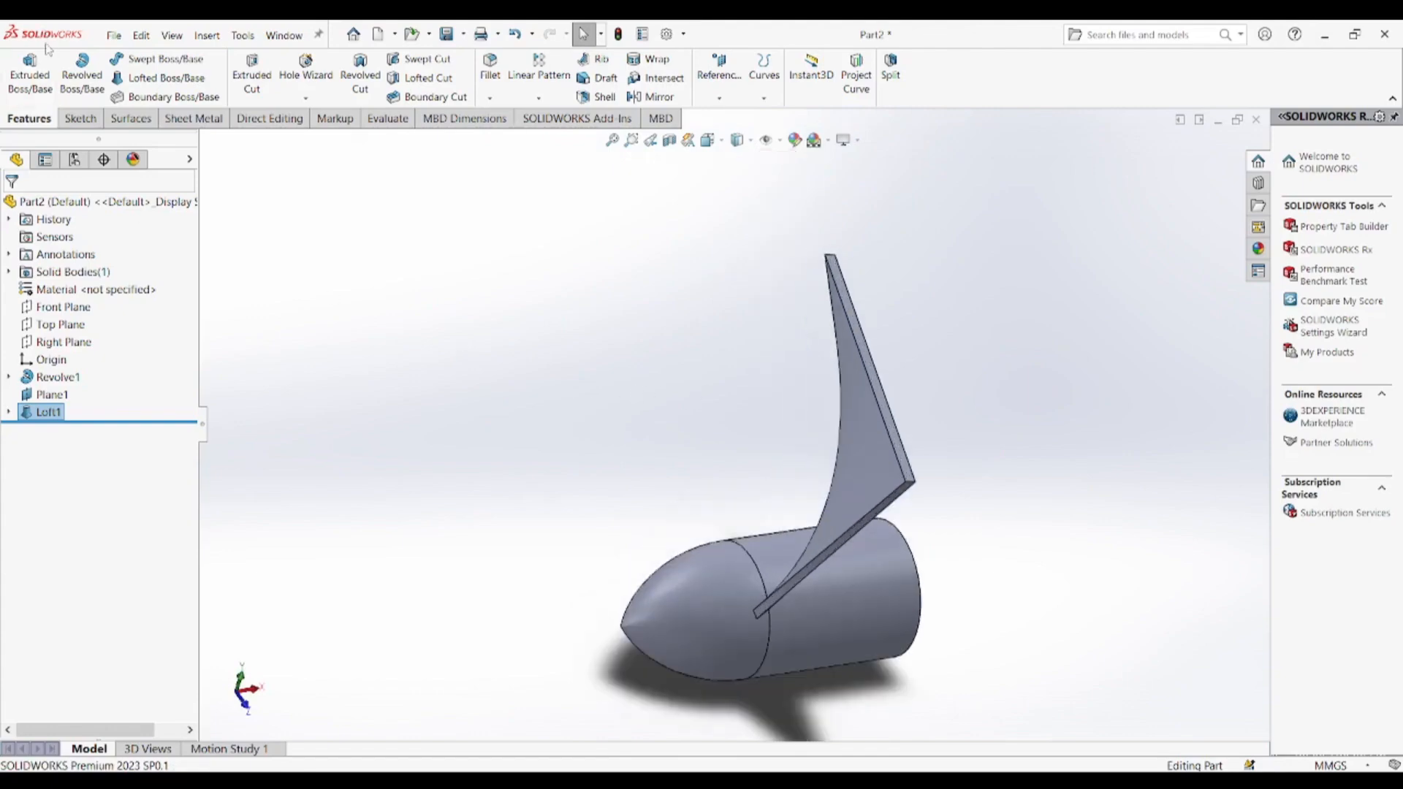
pyautogui.click(493, 76)
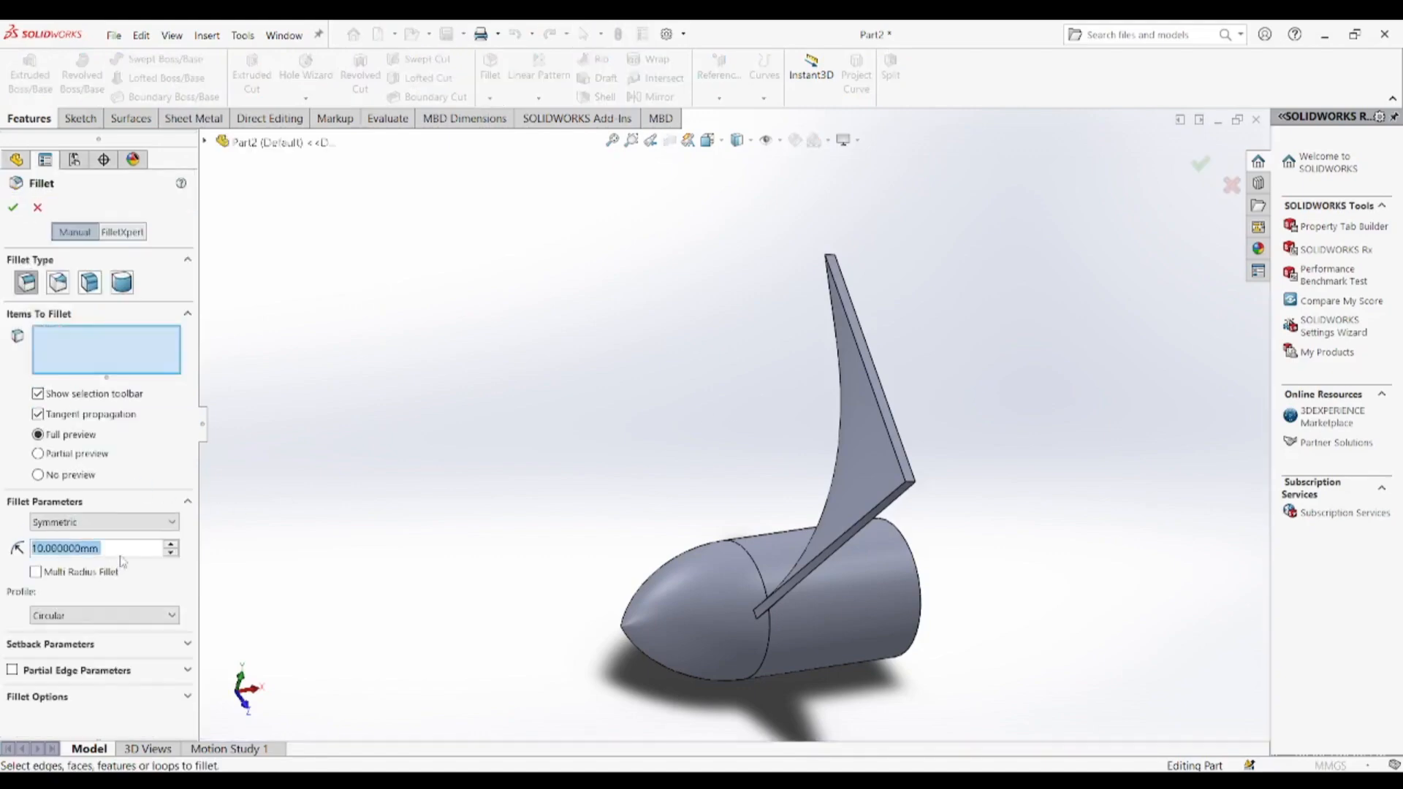
pyautogui.click(122, 548)
pyautogui.doubleClick(122, 549)
pyautogui.write('1')
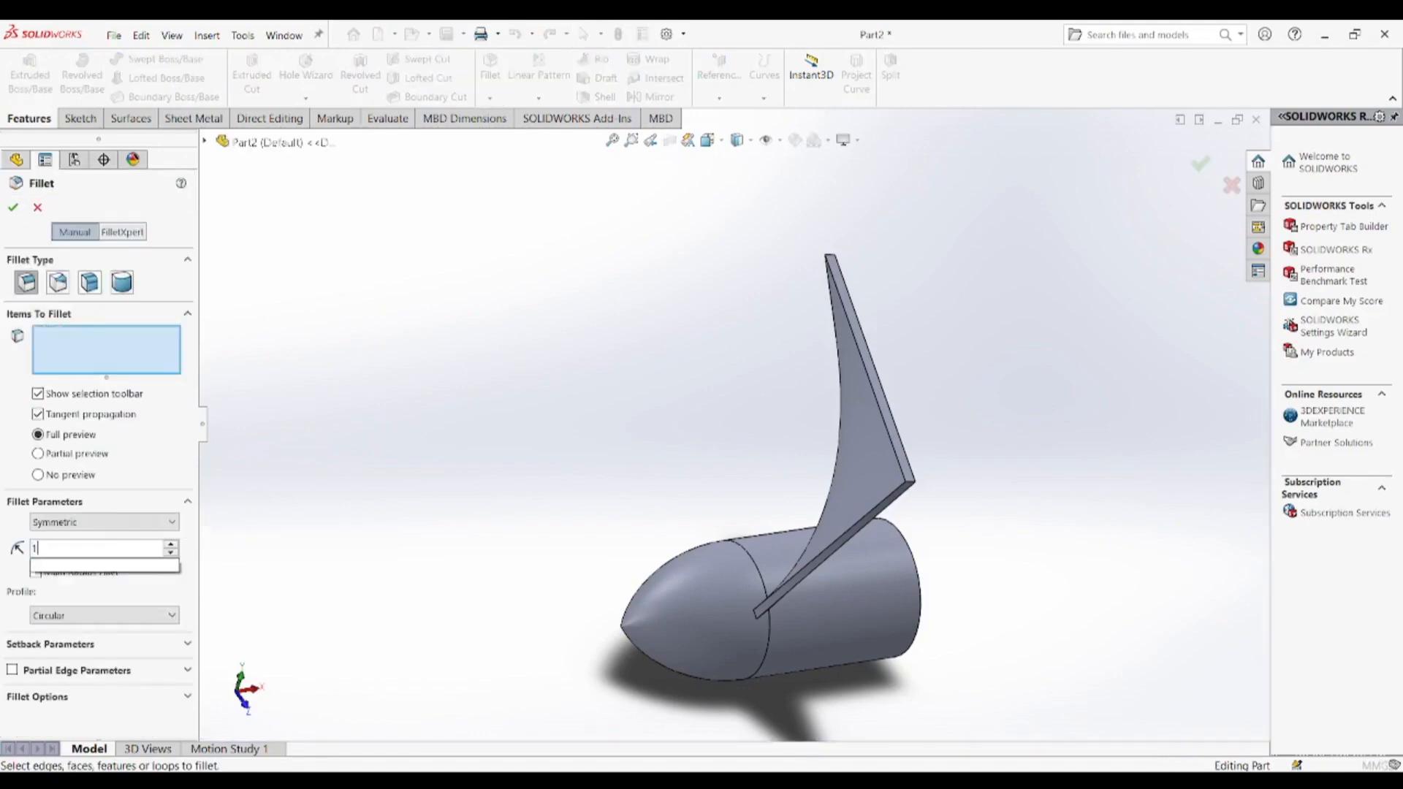
pyautogui.write('35')
pyautogui.press('Return')
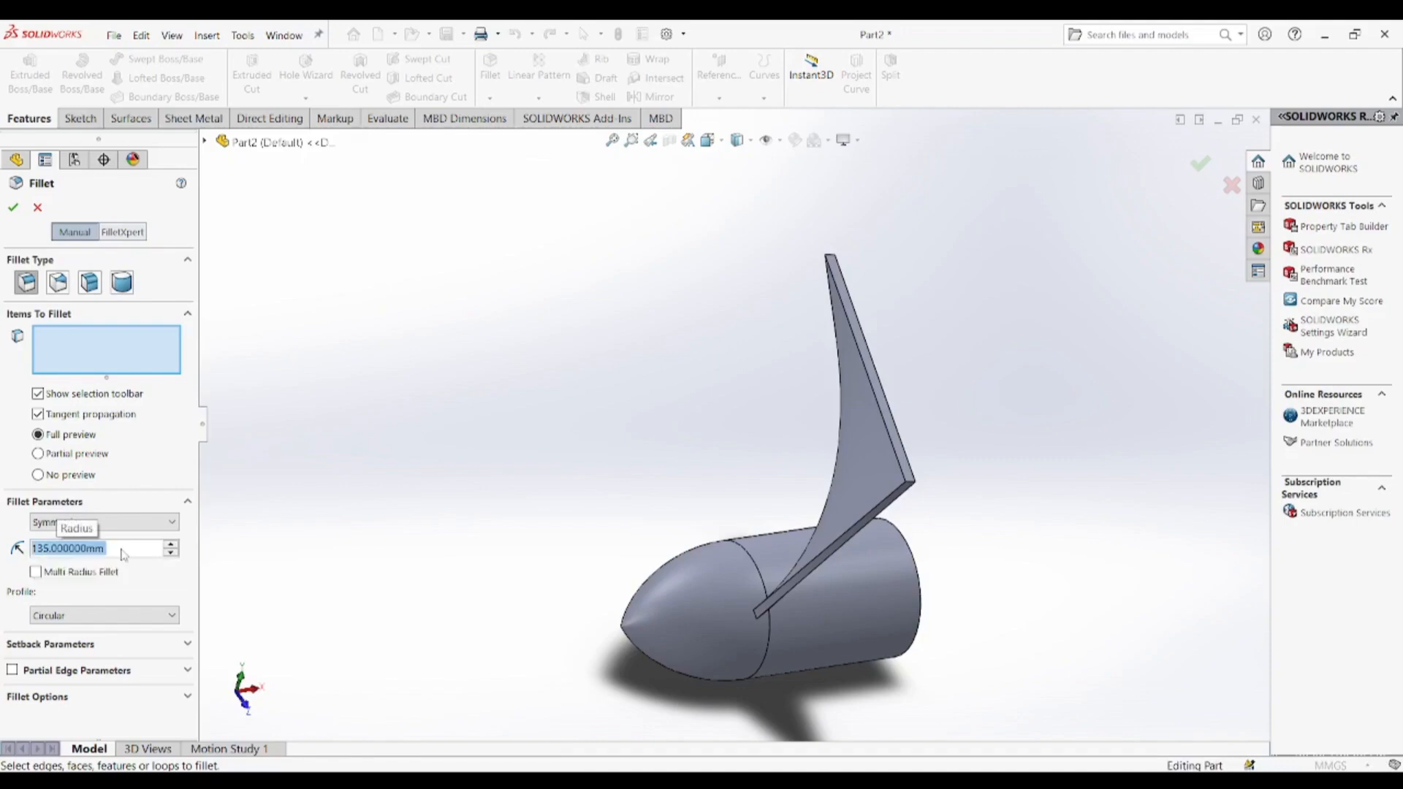
pyautogui.click(108, 348)
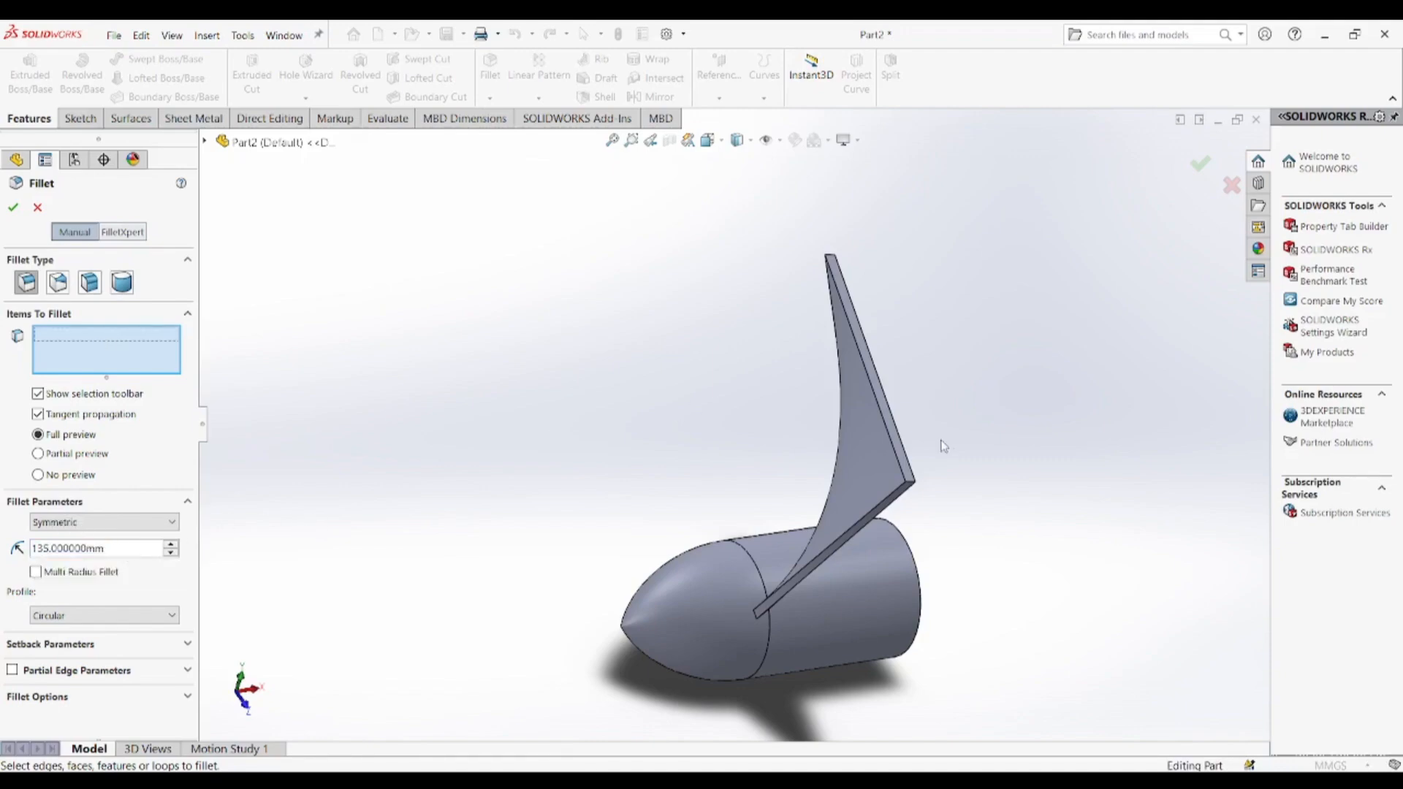
# - Select the two short corner edges at the lofted blade's outer end as the edges to fillet
pyautogui.scroll(3, 1139, 490)
pyautogui.scroll(-4, 1038, 484)
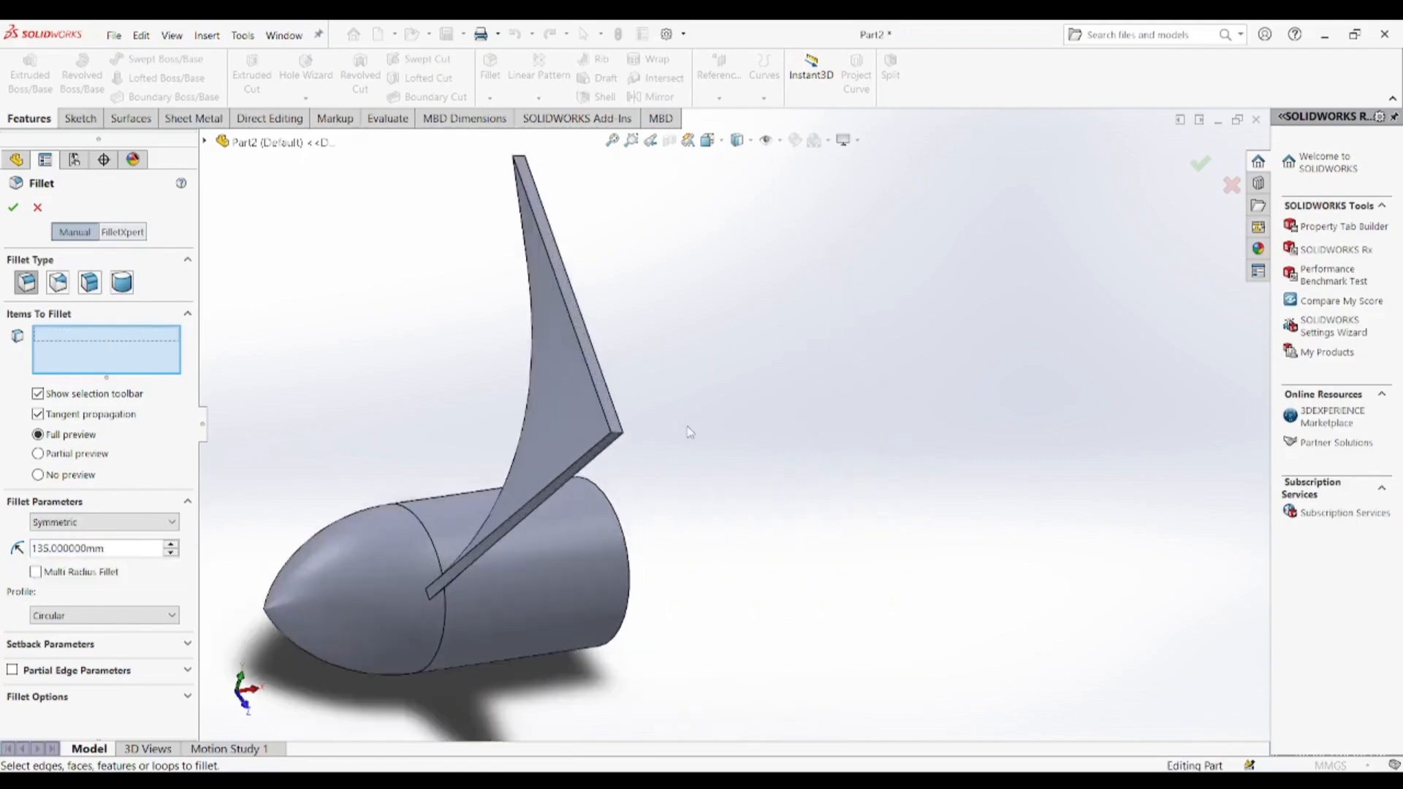
pyautogui.click(617, 436)
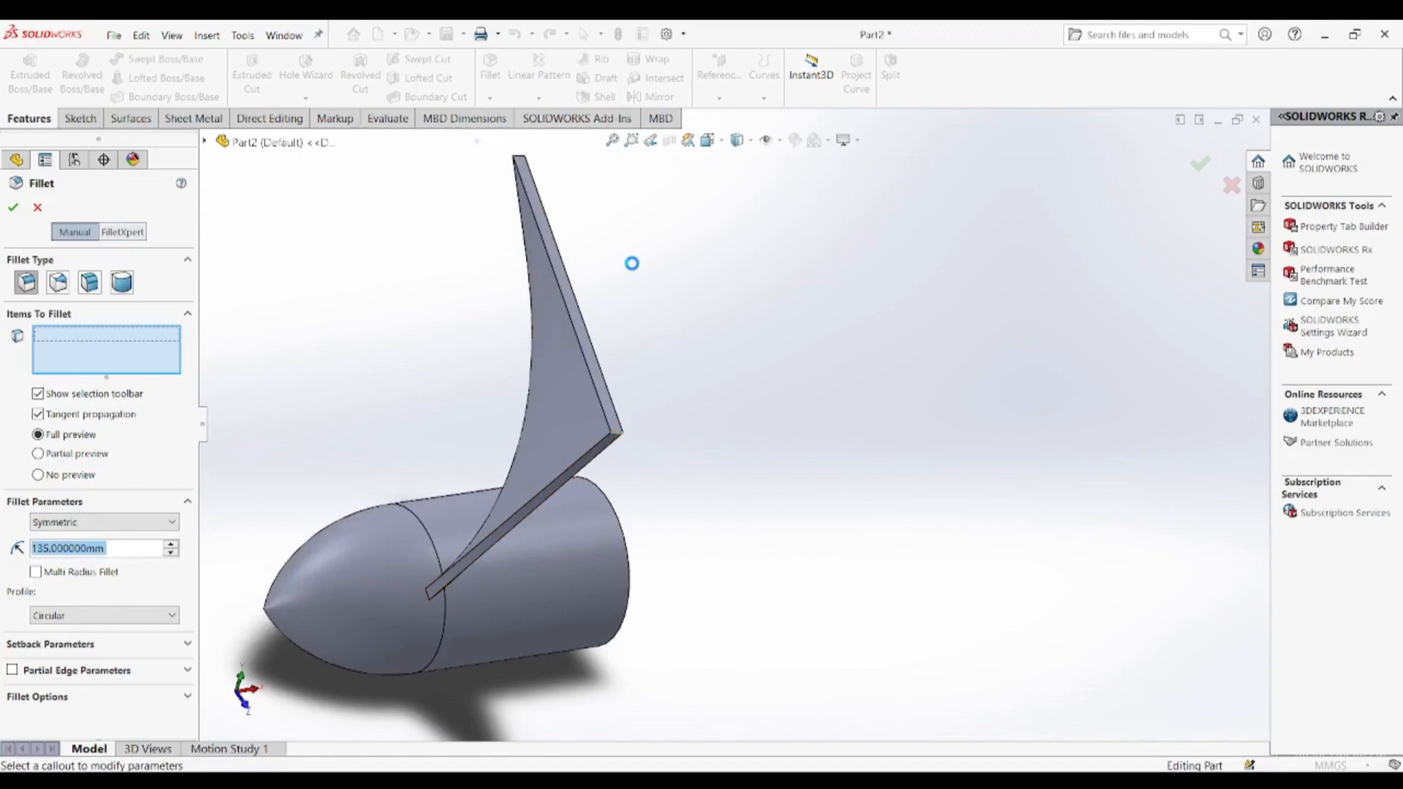
pyautogui.moveTo(658, 272); pyautogui.dragTo(486, 472, button='middle')
pyautogui.scroll(1, 475, 469)
pyautogui.scroll(-5, 462, 467)
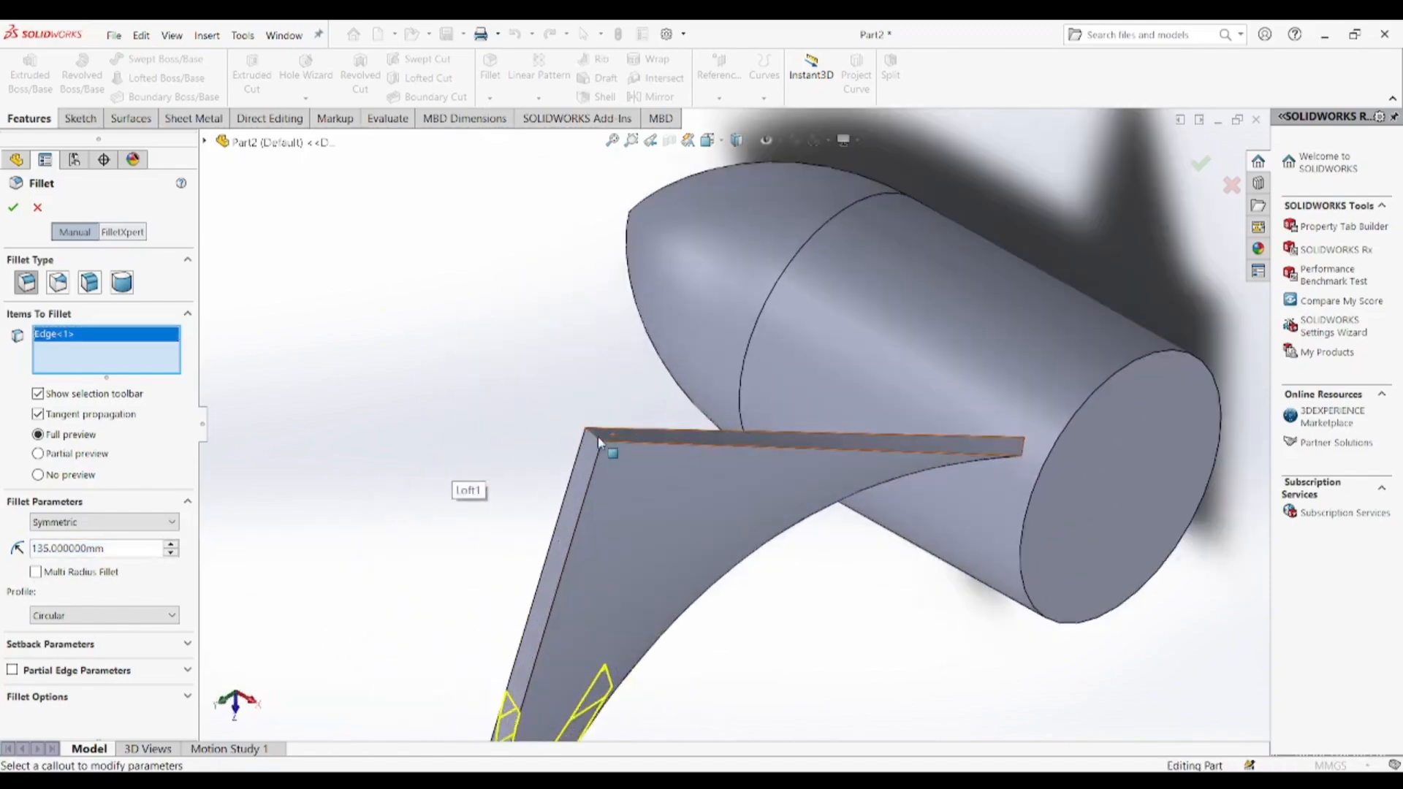
pyautogui.click(599, 439)
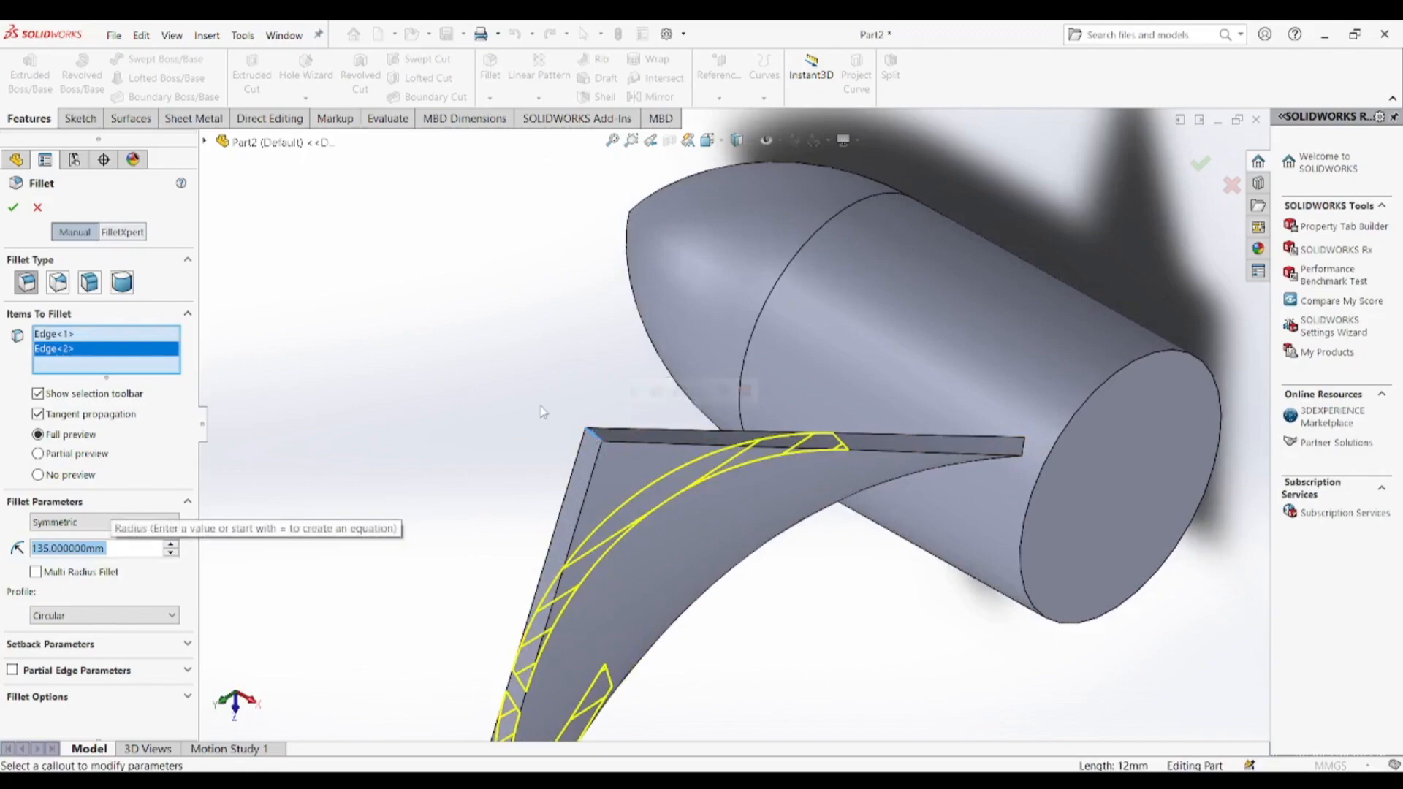
pyautogui.moveTo(542, 412); pyautogui.dragTo(617, 298, button='middle')
pyautogui.scroll(5, 611, 356)
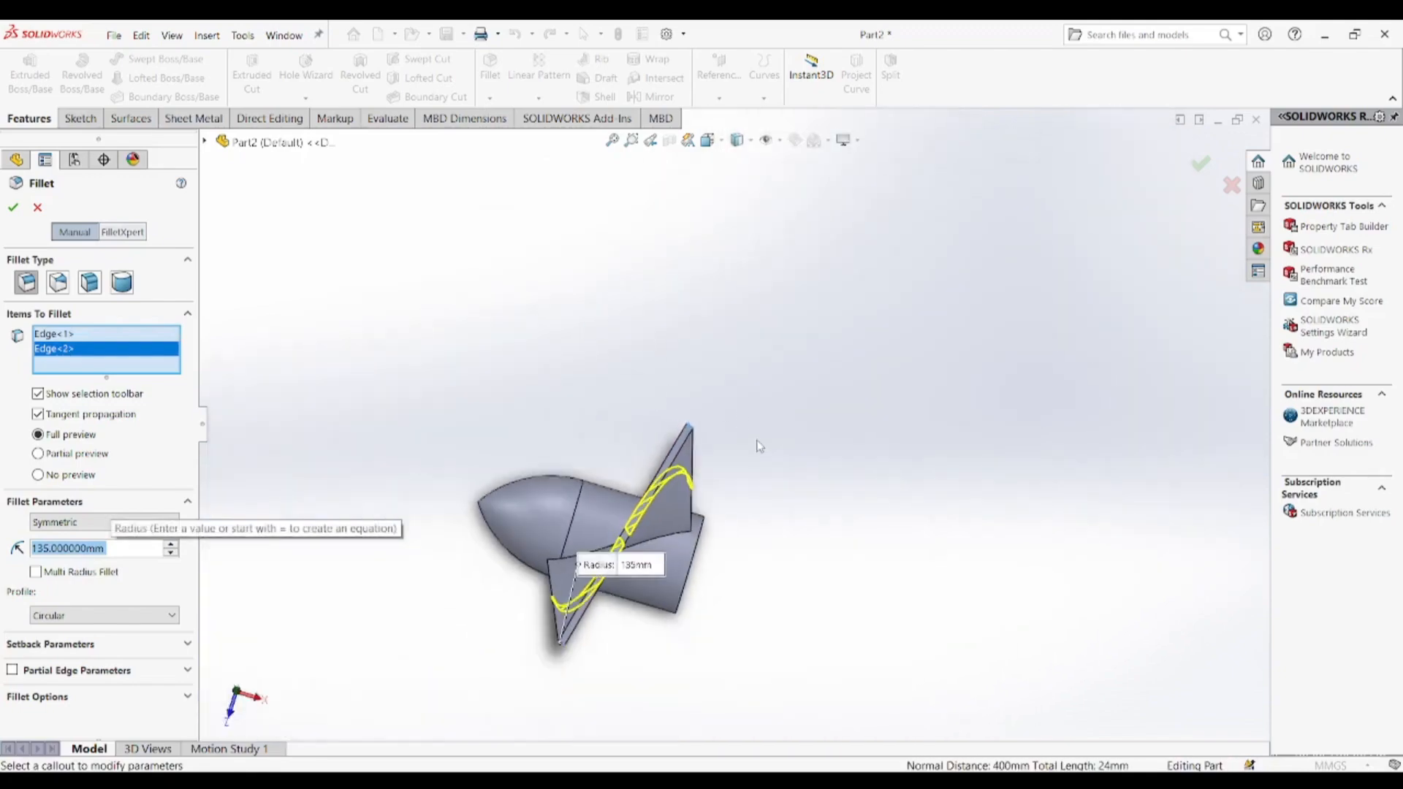
pyautogui.moveTo(760, 446); pyautogui.dragTo(784, 383, button='middle')
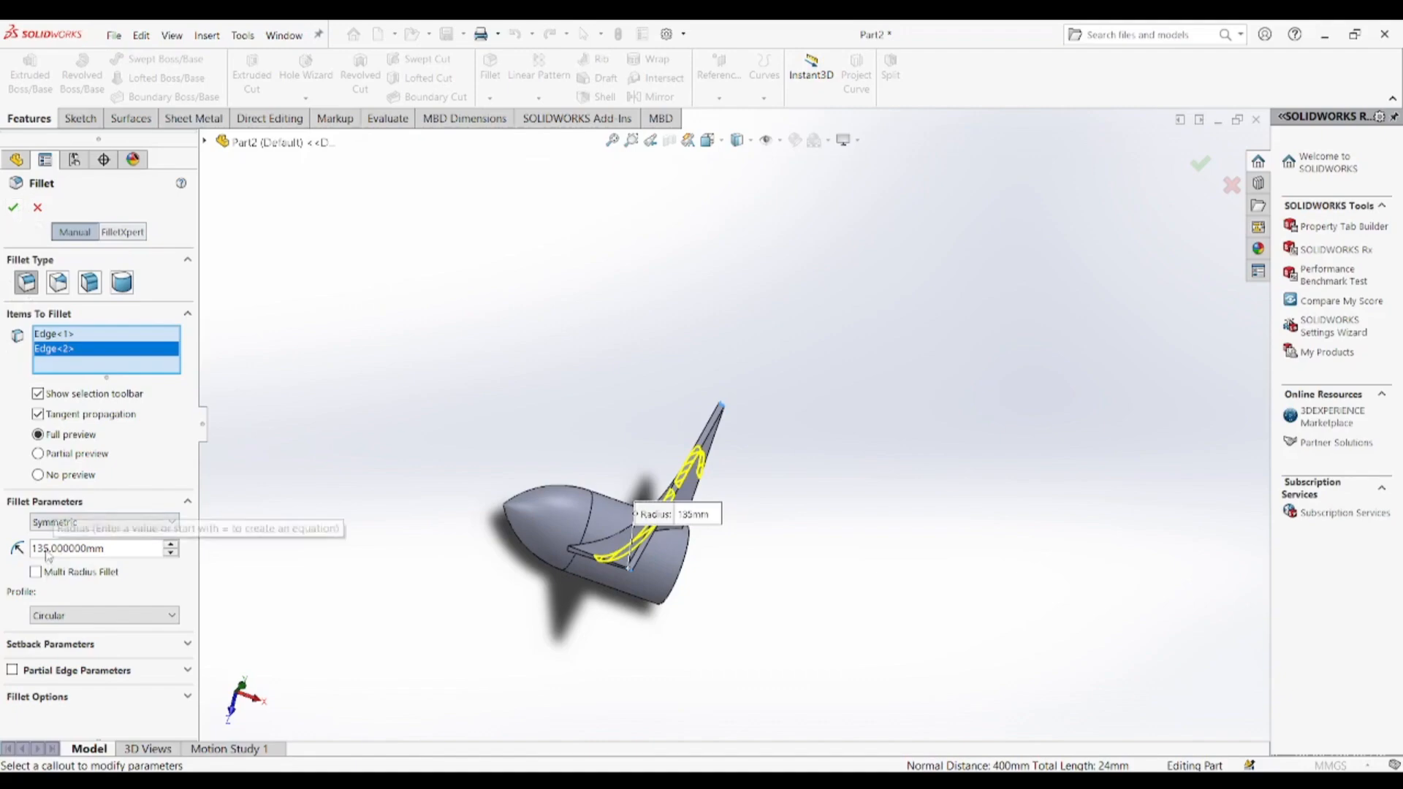
# - Try fillet radii of 140 mm and 136 mm on the two blade edges
pyautogui.click(171, 544)
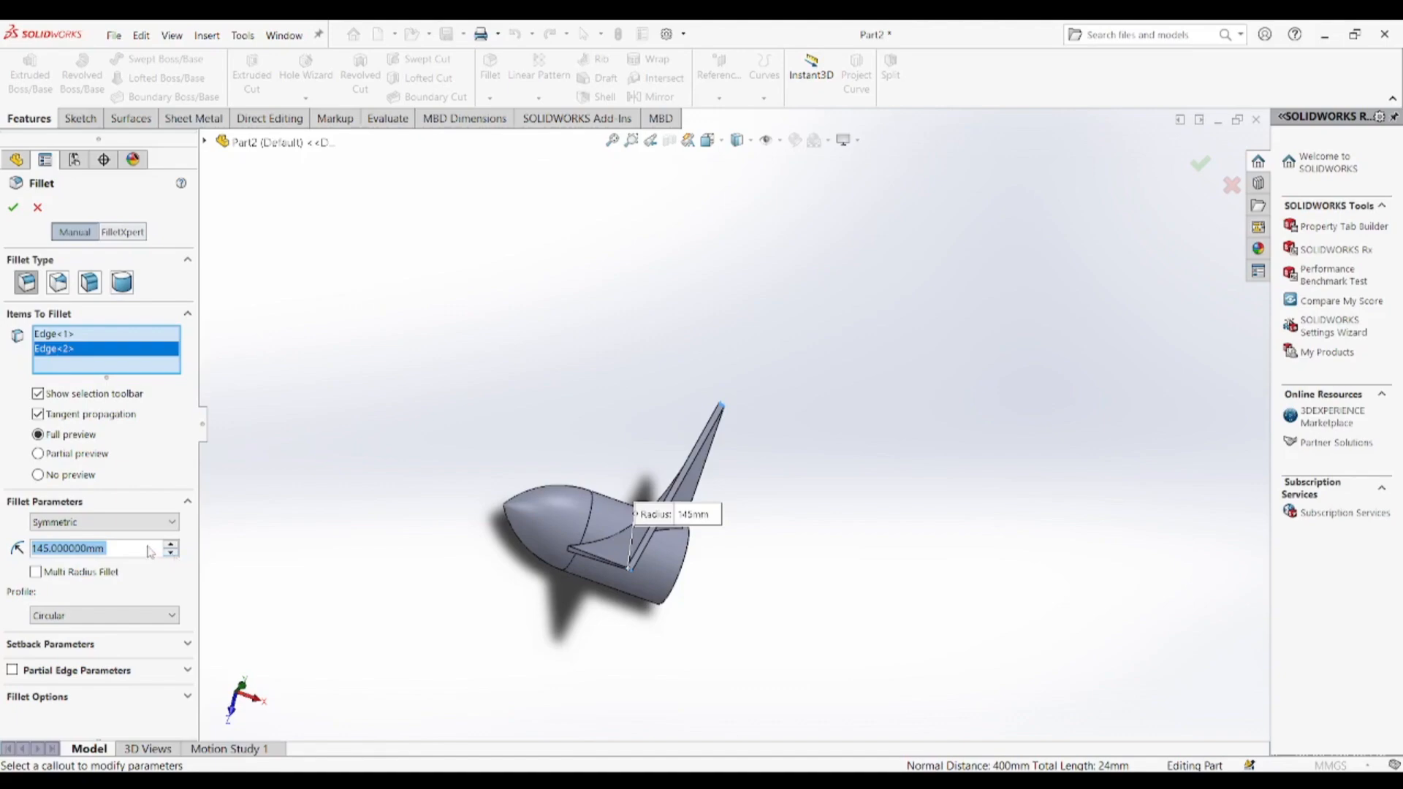
pyautogui.write('140')
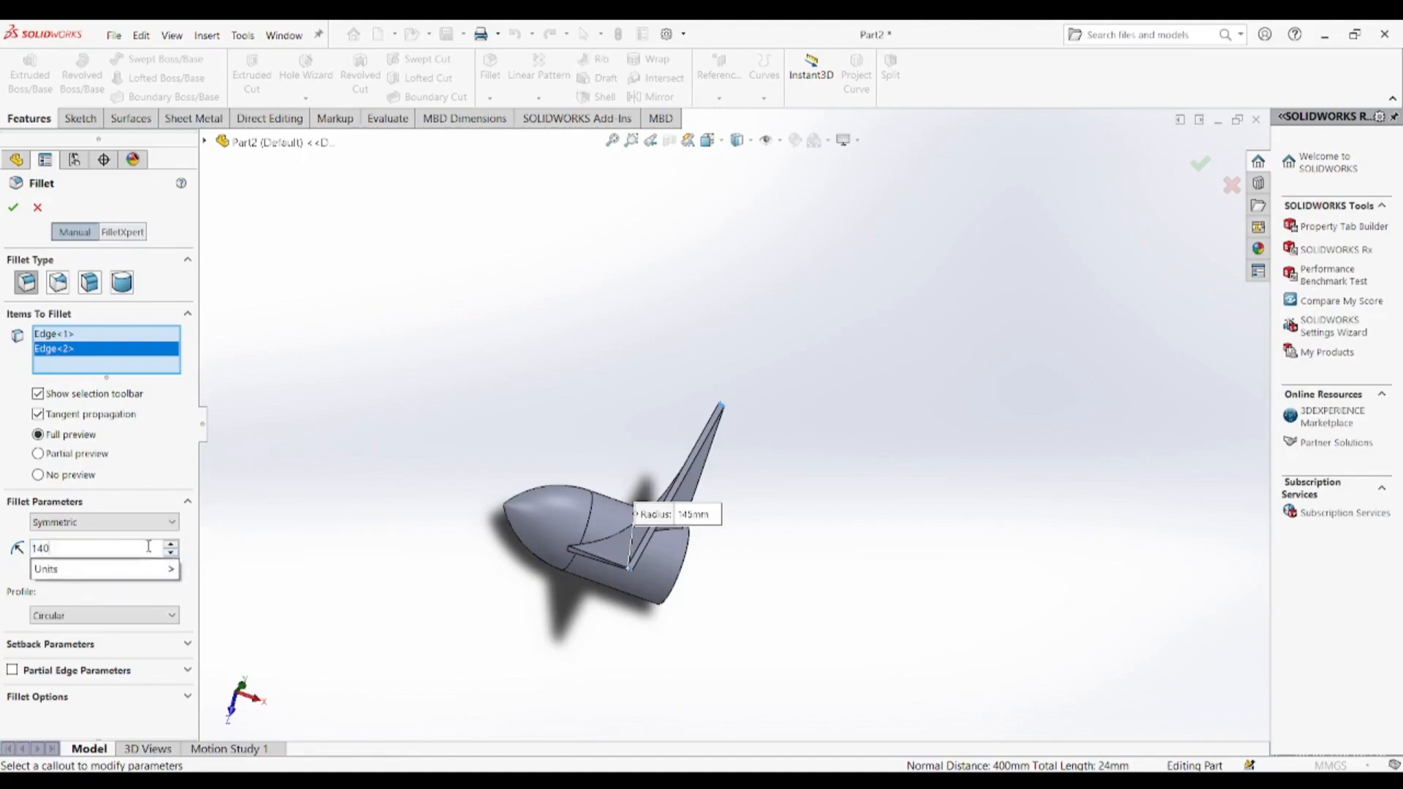
pyautogui.press('Return')
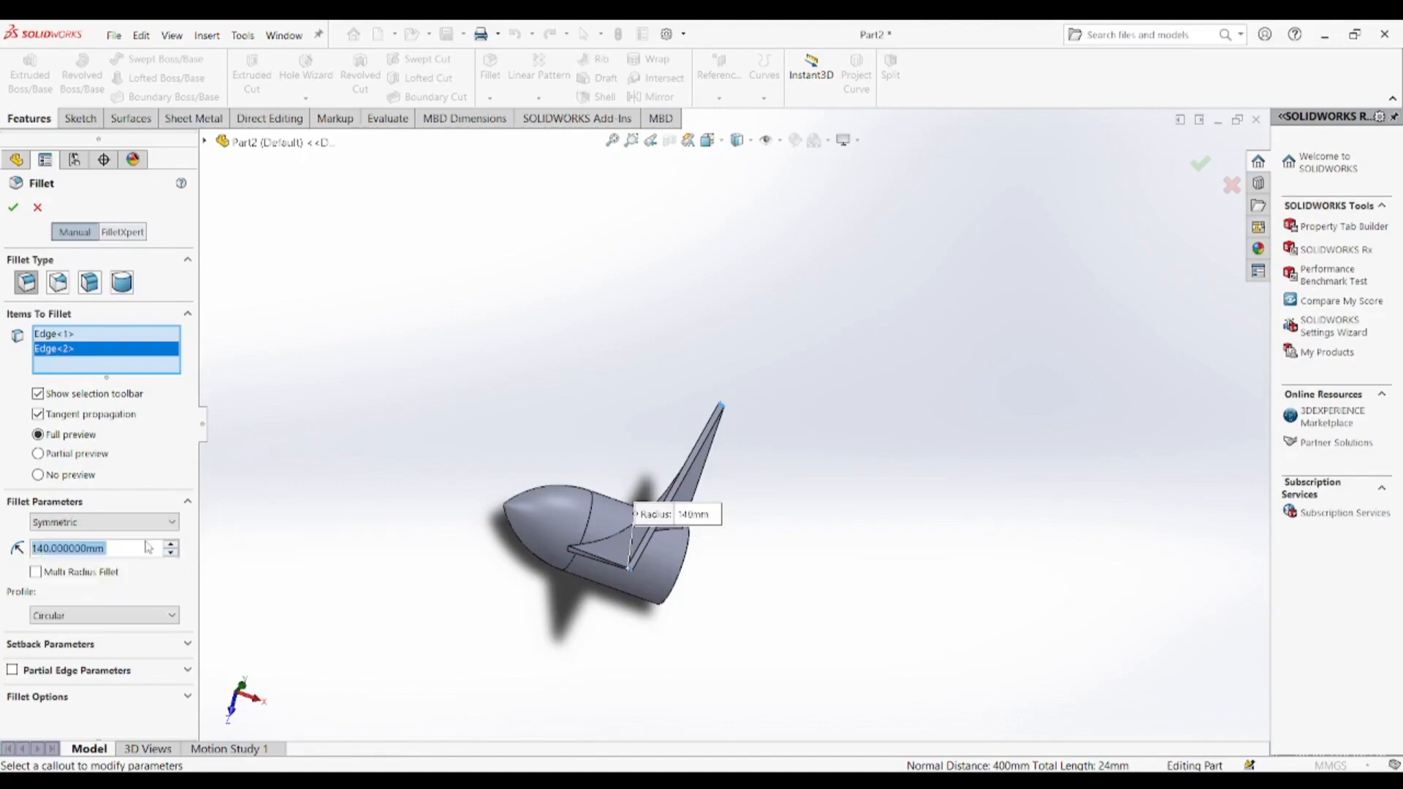
pyautogui.write('13')
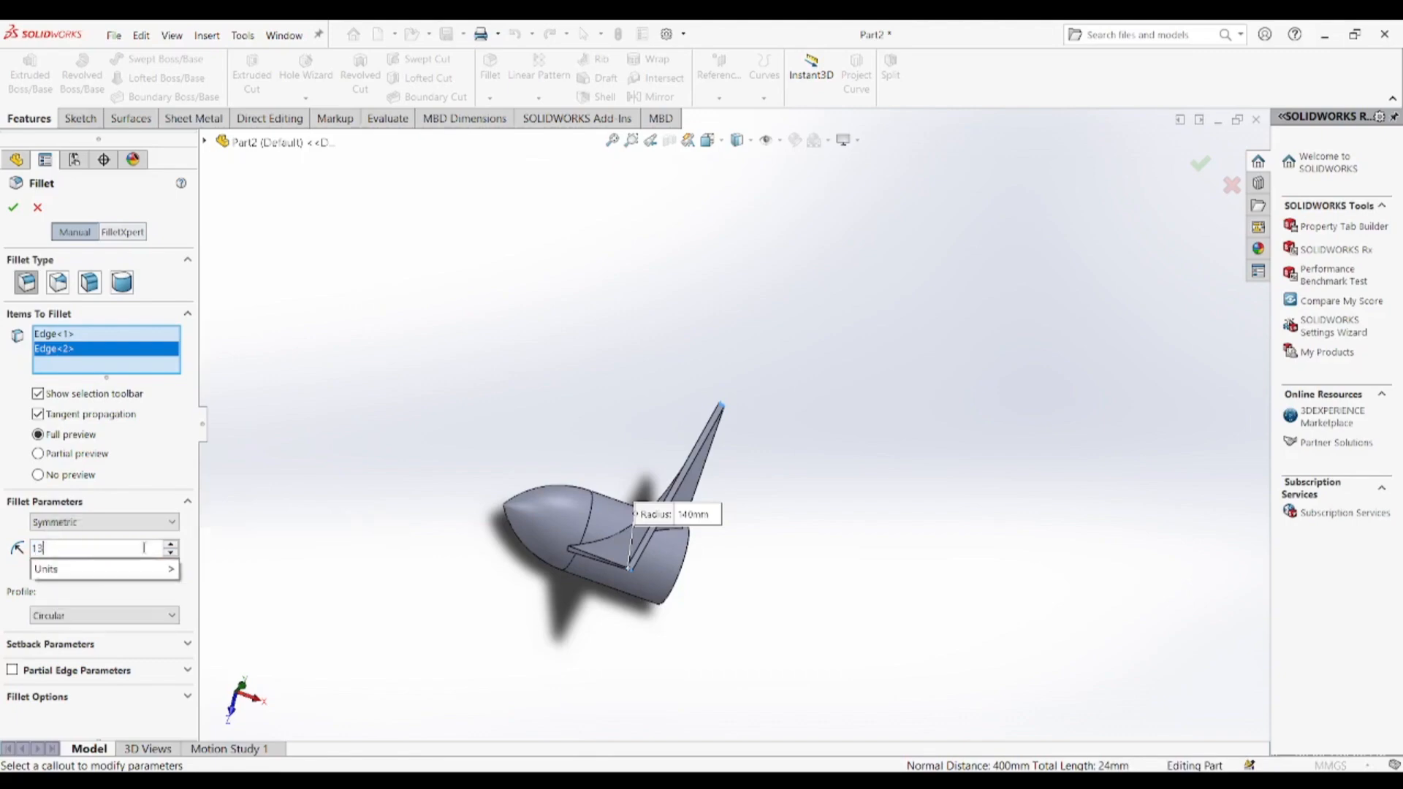
pyautogui.write('6')
pyautogui.press('Return')
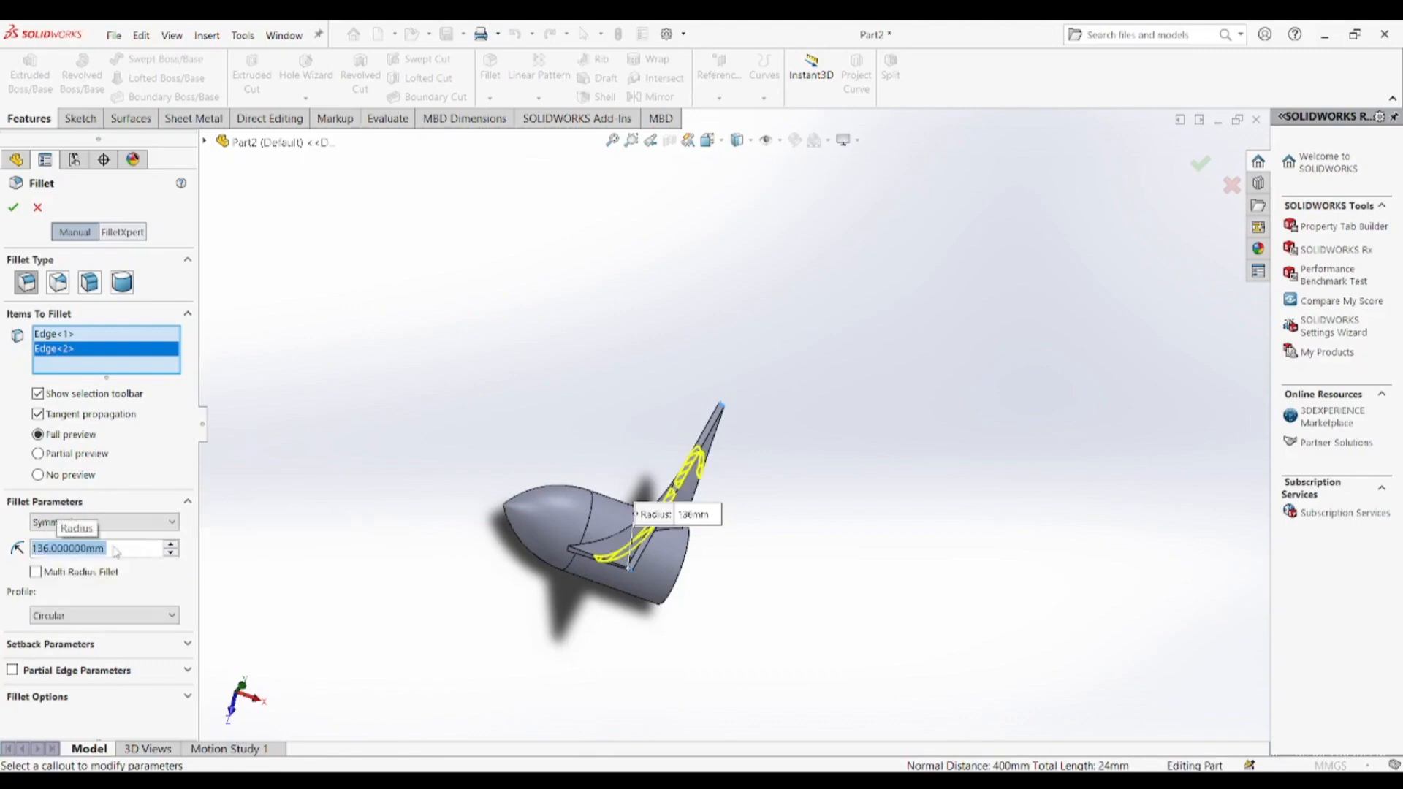
# - Try fillet radii of 137 mm and 138 mm on the two blade edges
pyautogui.scroll(1, 114, 549)
pyautogui.press('Right')
pyautogui.press('Right')
pyautogui.press('Right')
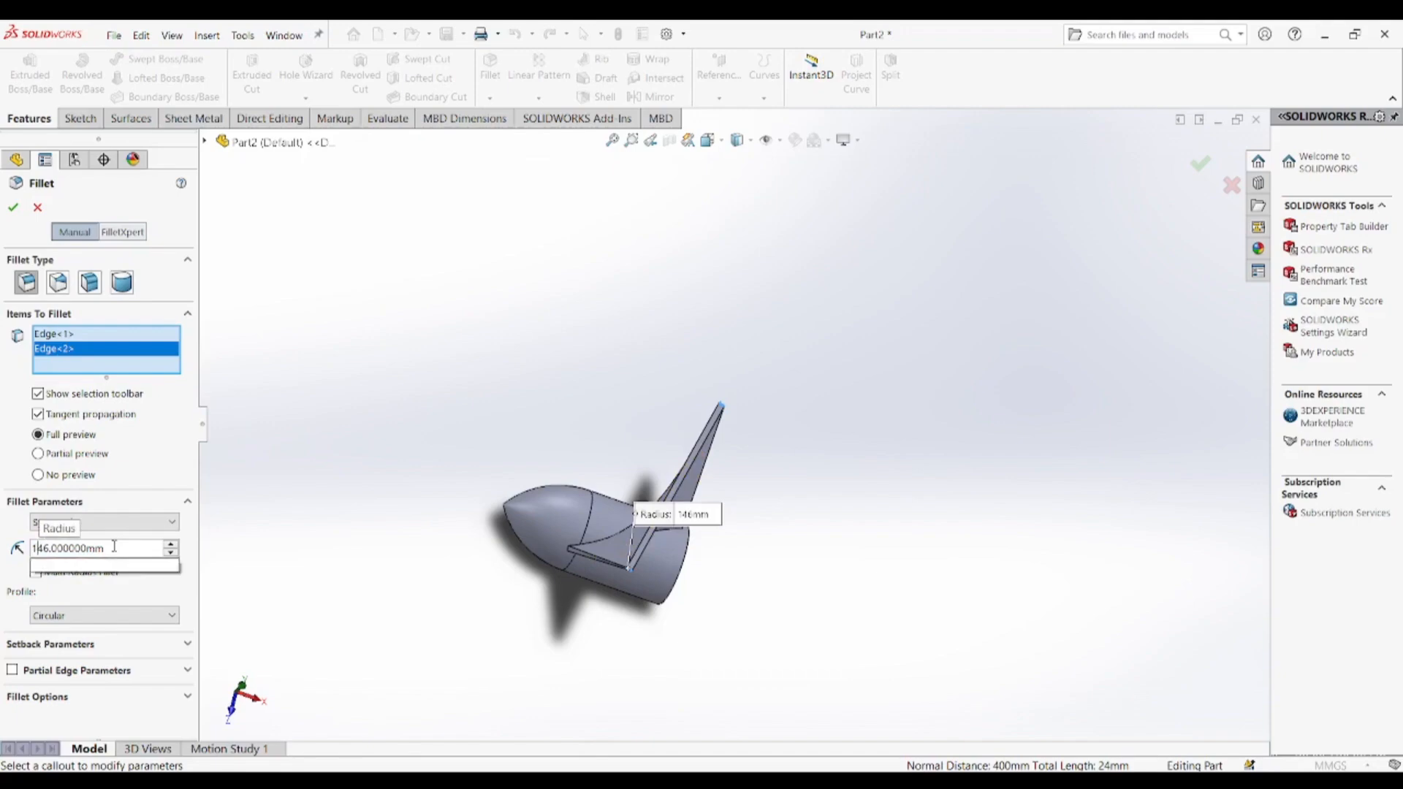
pyautogui.press('BackSpace')
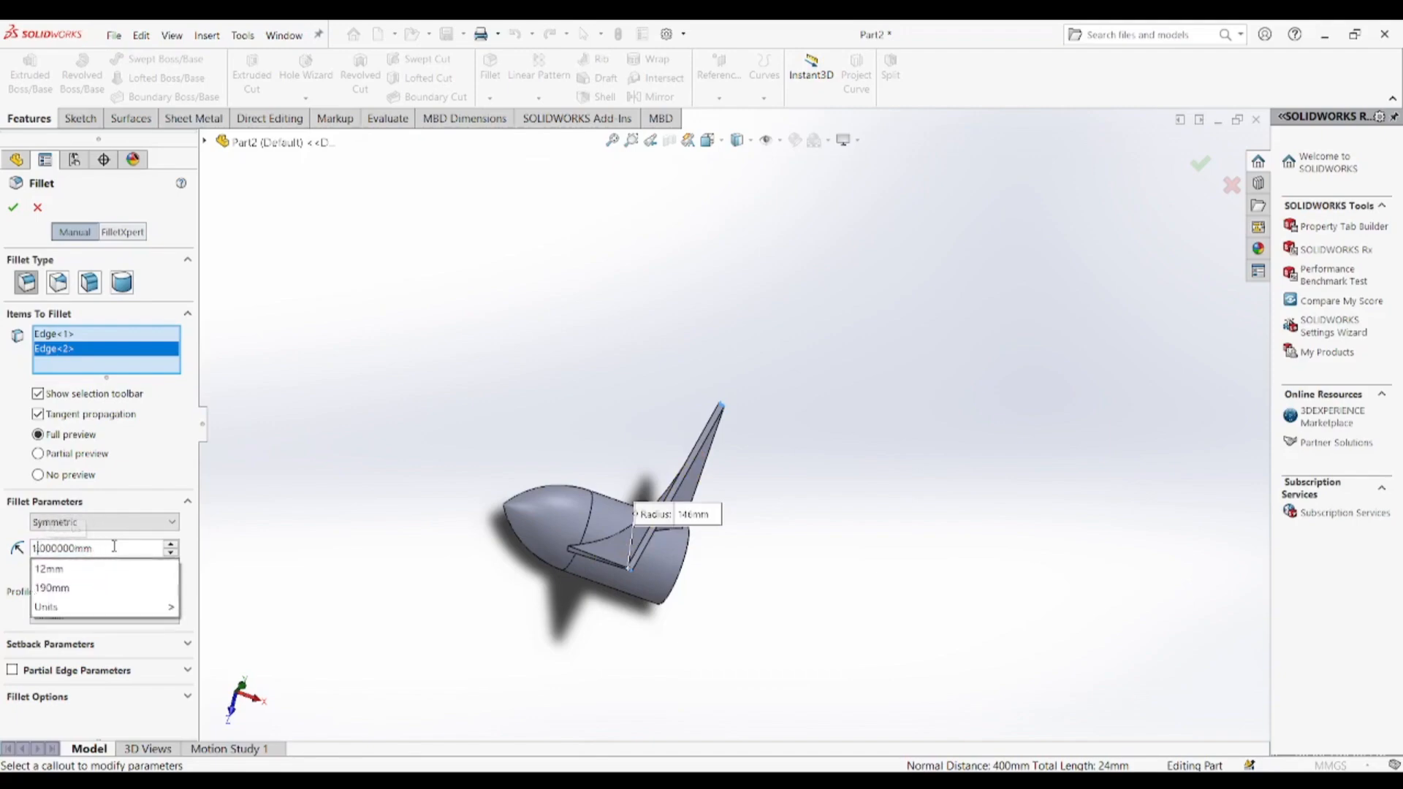
pyautogui.write('37')
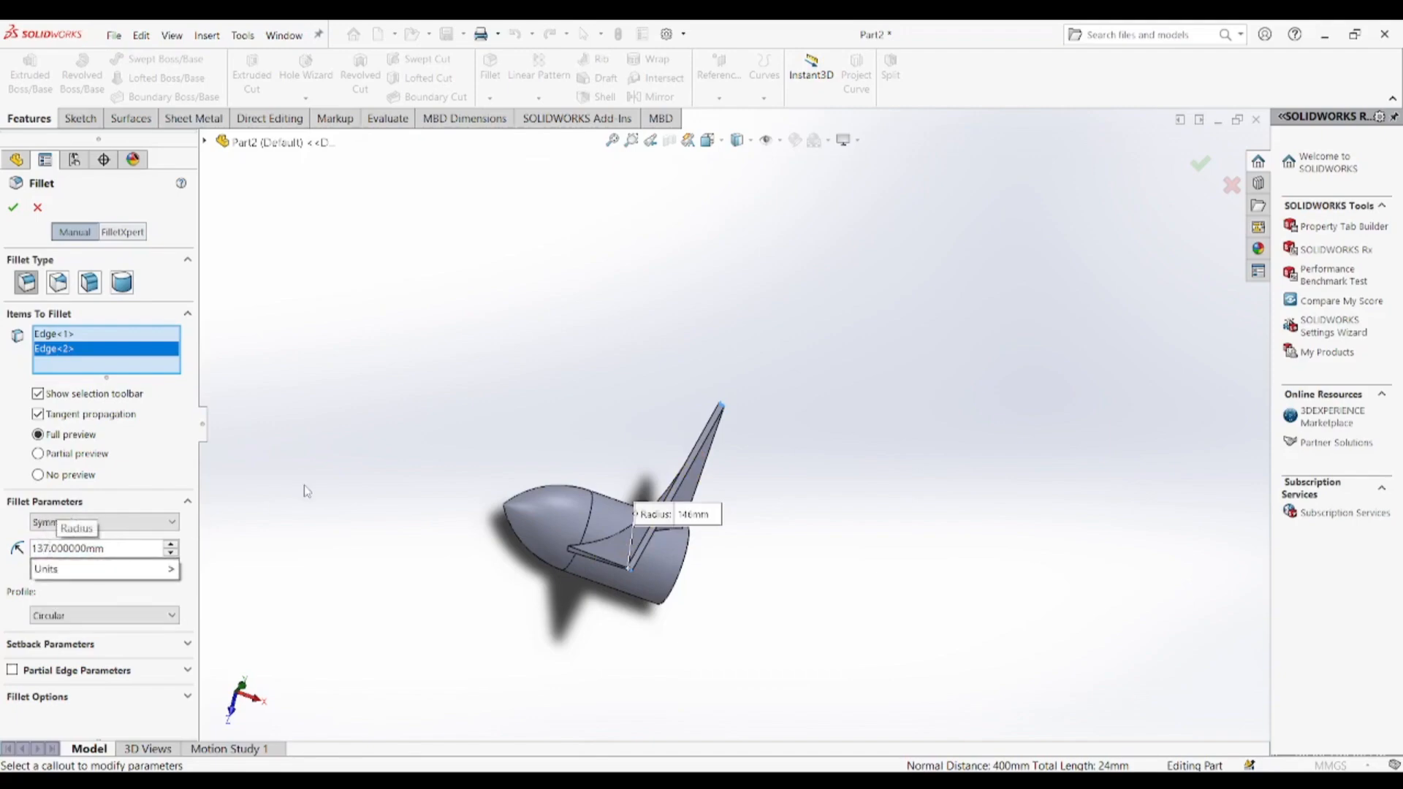
pyautogui.press('Return')
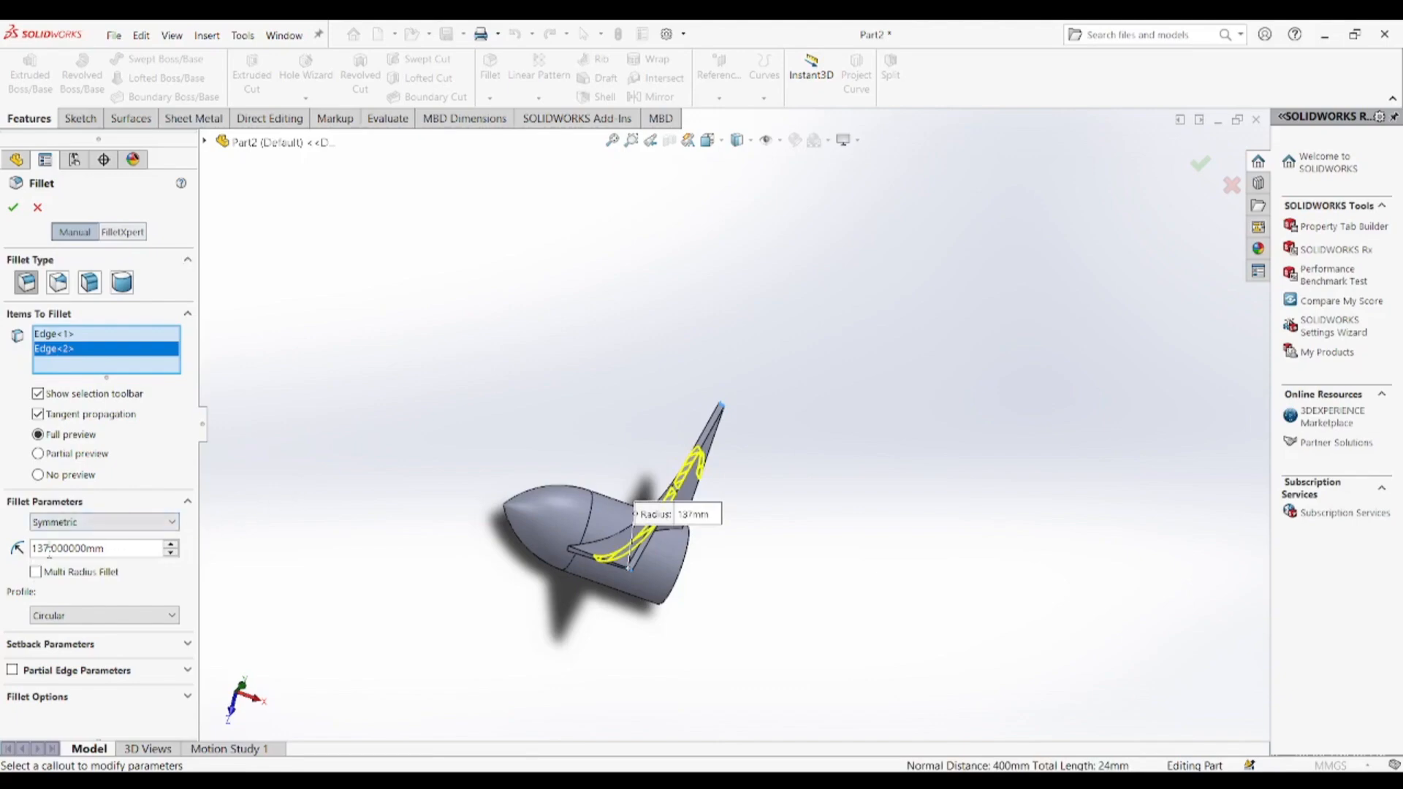
pyautogui.press('BackSpace')
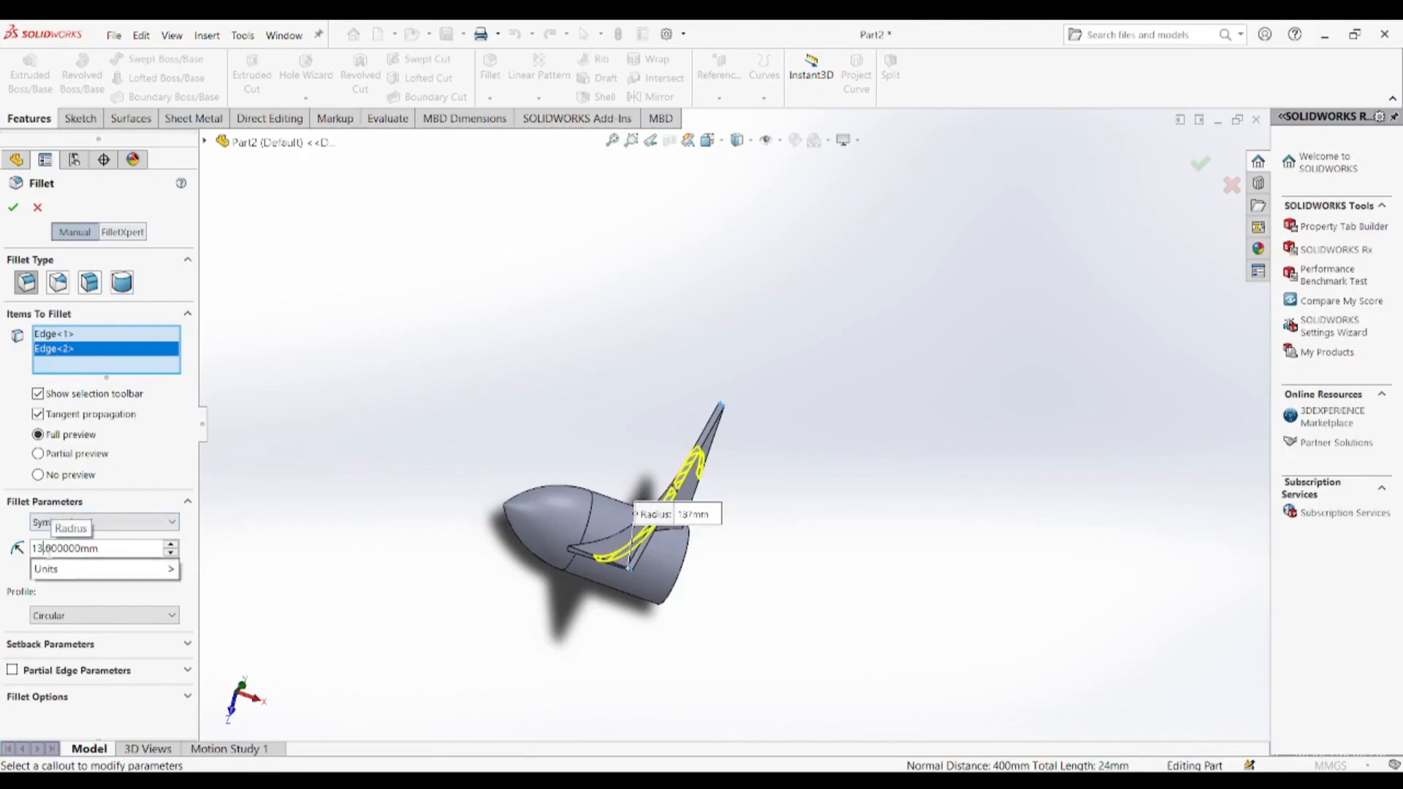
pyautogui.write('8')
pyautogui.press('Return')
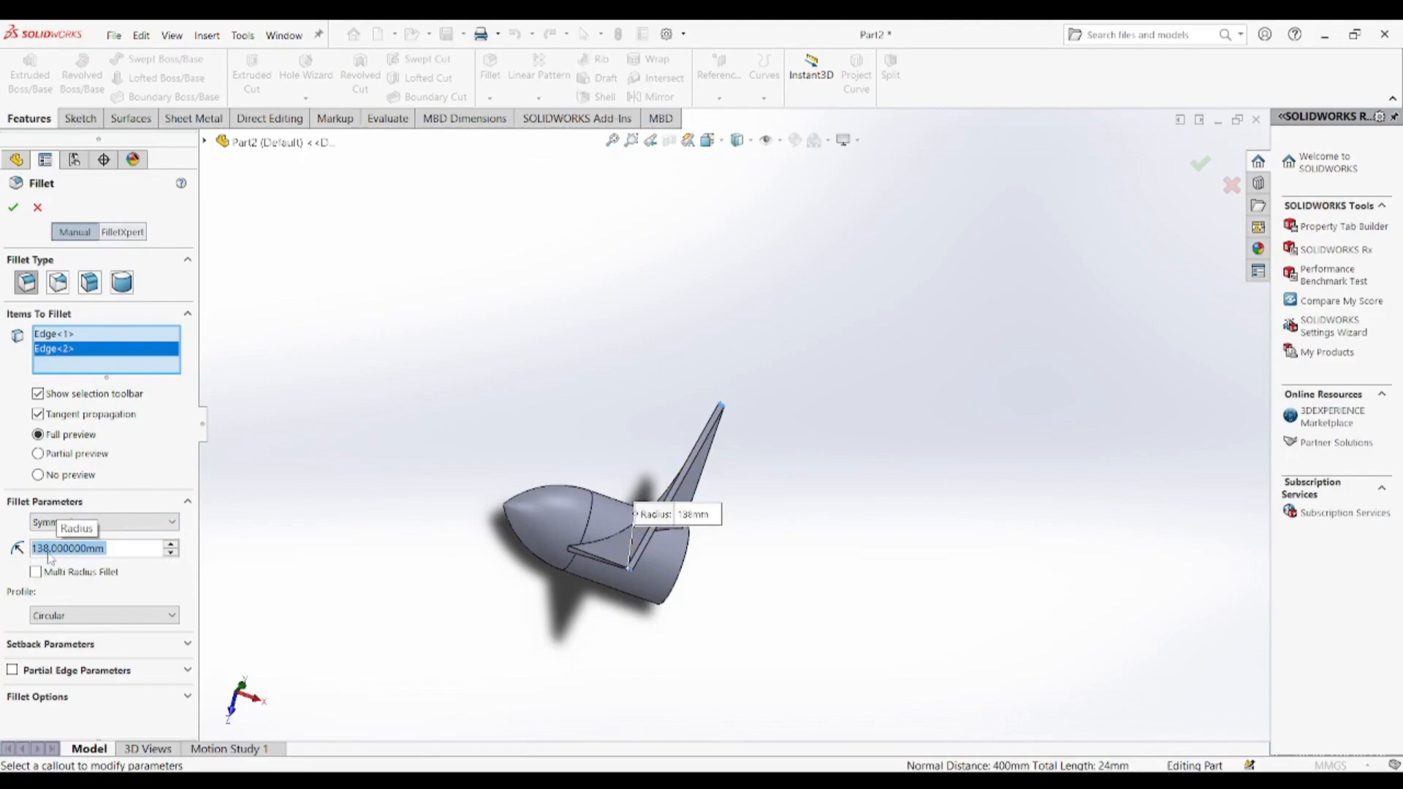
# - Try fillet radii of 137.7 mm and 137.9 mm on the two blade edges
pyautogui.click(50, 549)
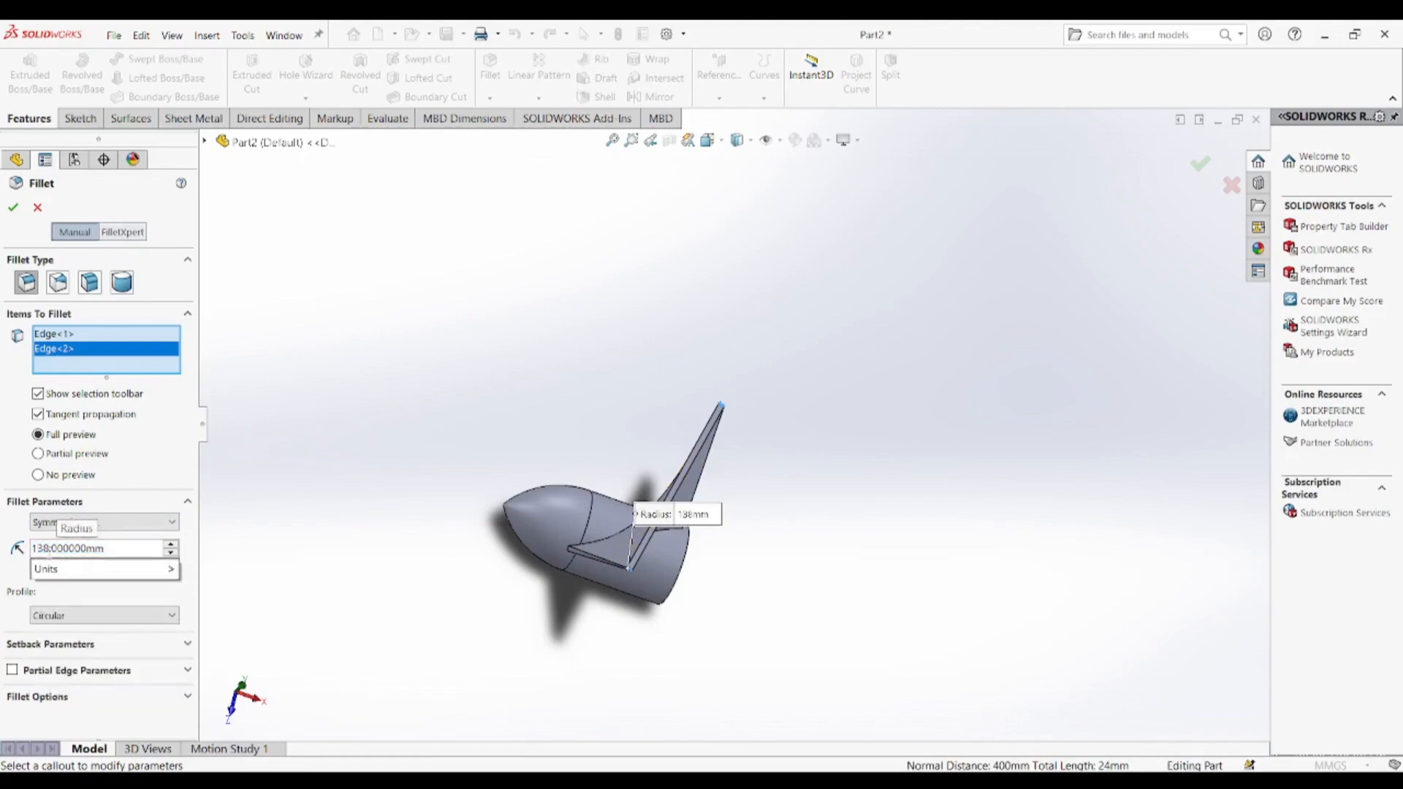
pyautogui.write('7')
pyautogui.click(51, 549)
pyautogui.write('7')
pyautogui.press('Return')
pyautogui.click(48, 555)
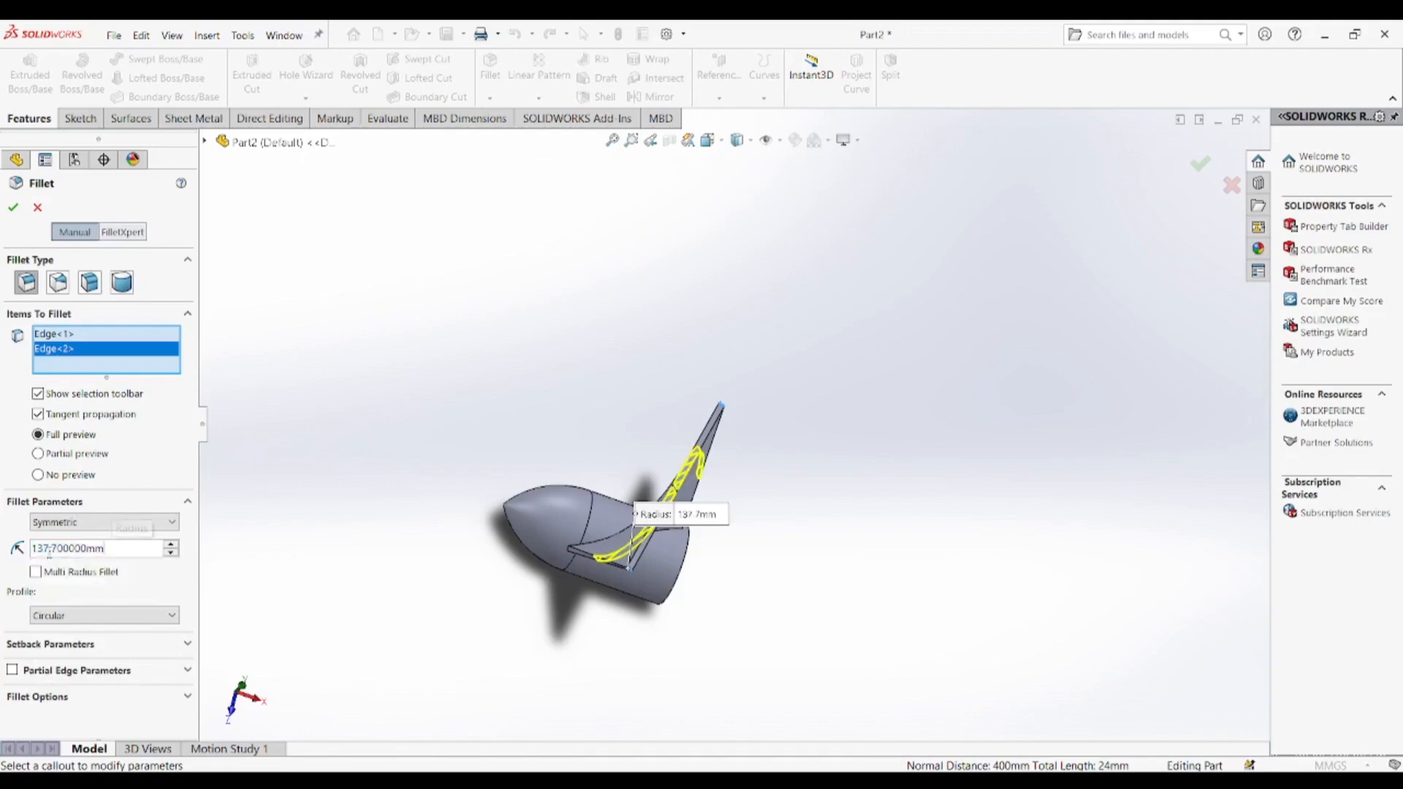
pyautogui.press('Delete')
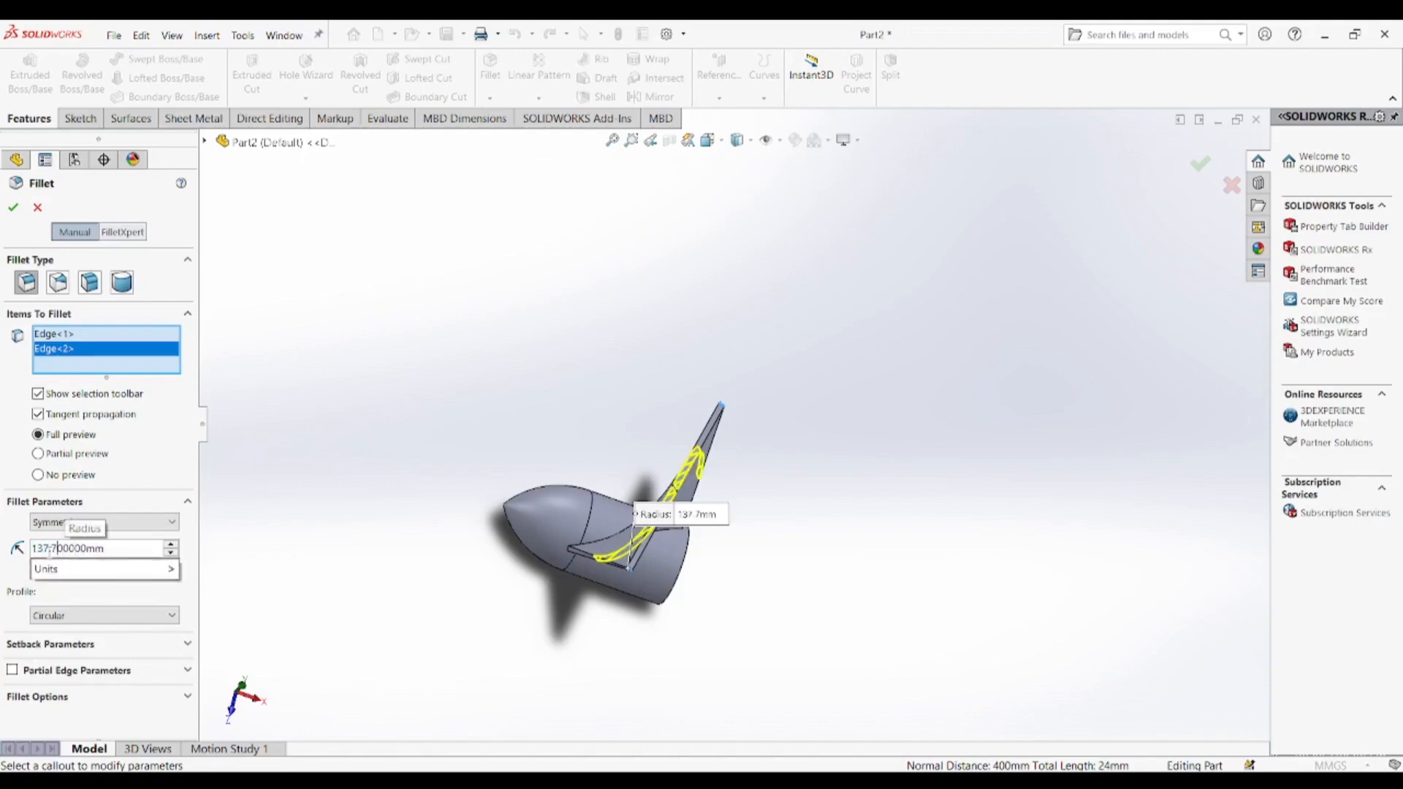
pyautogui.write('9')
pyautogui.press('Return')
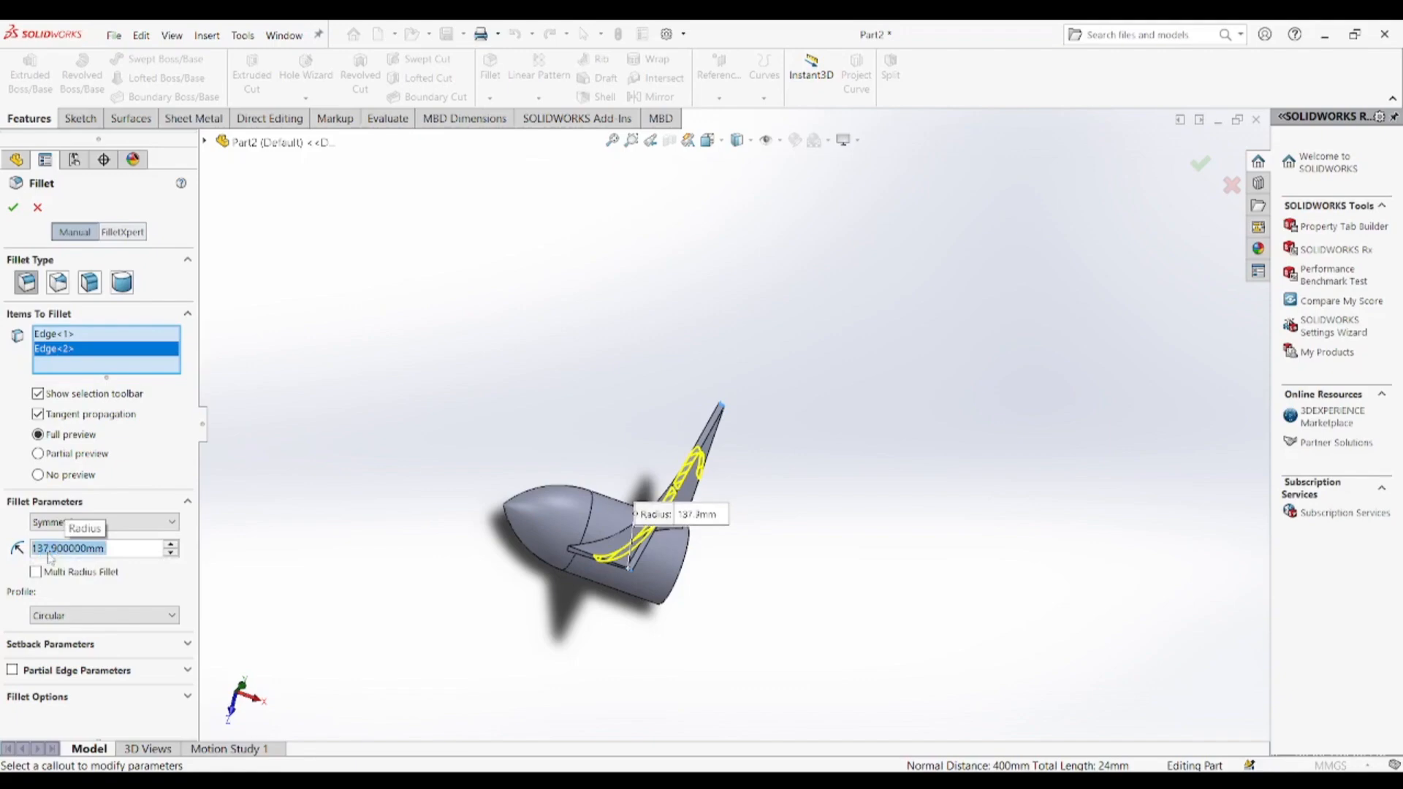
# - Set the fillet radius to 137.99 mm and apply the fillet to the two blade edges
pyautogui.click(49, 555)
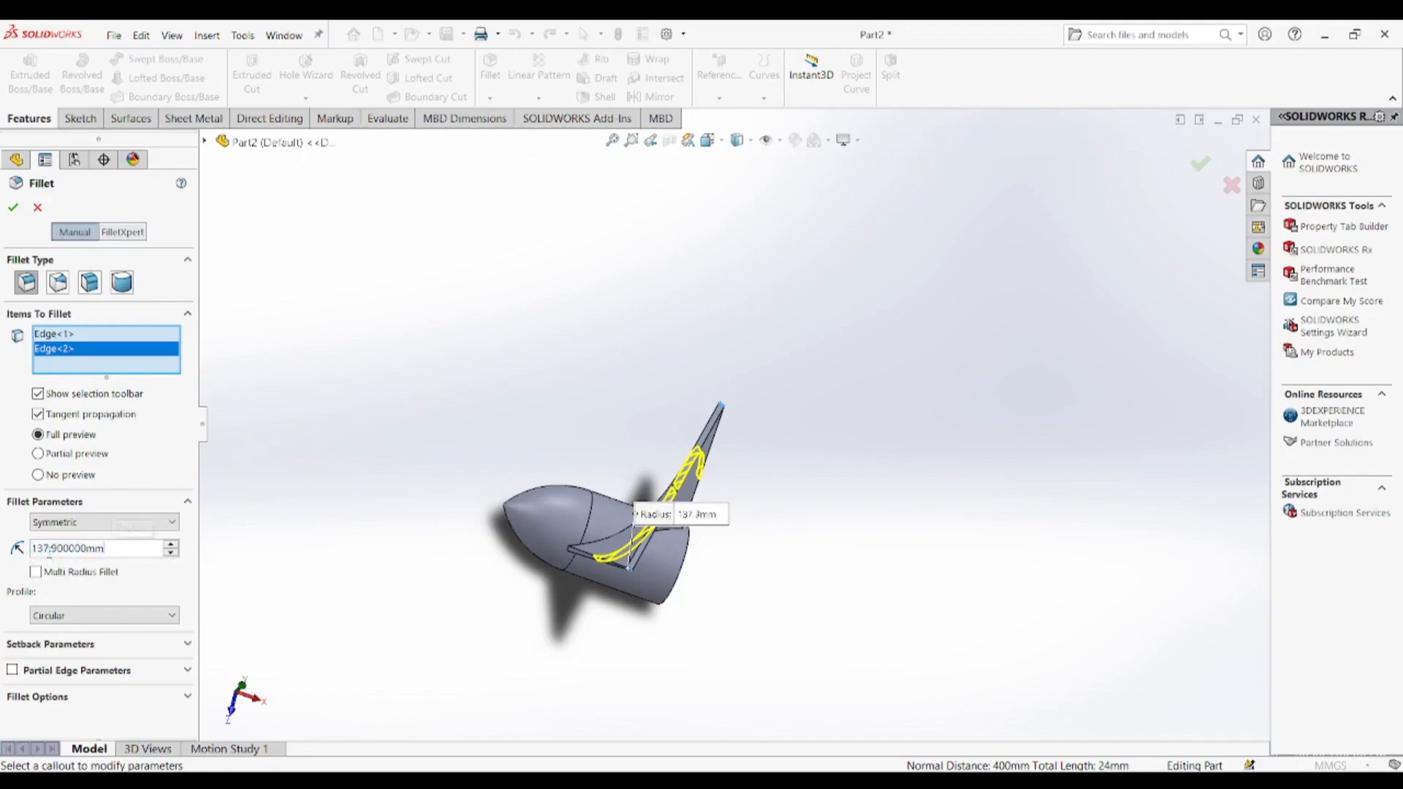
pyautogui.press('Right')
pyautogui.press('Right')
pyautogui.press('Right')
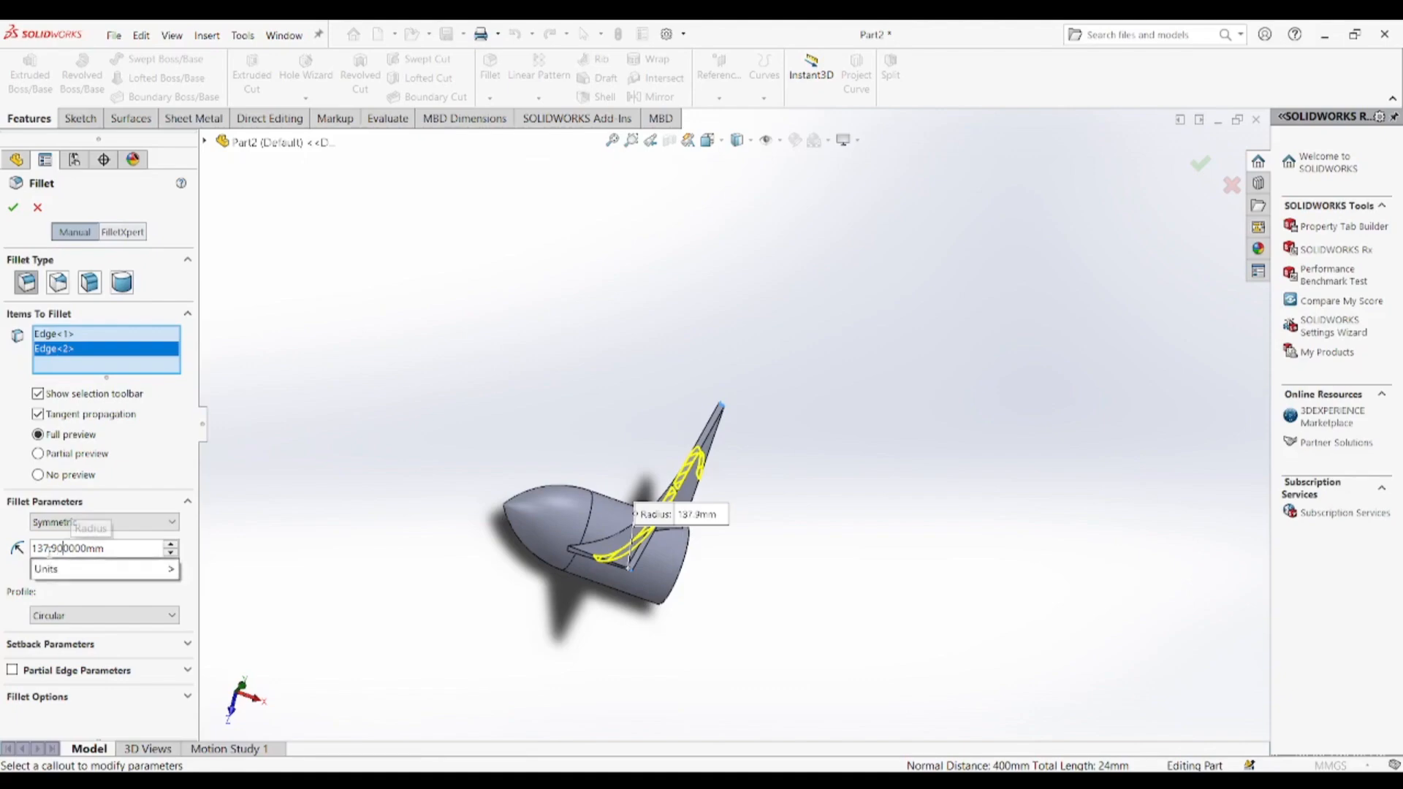
pyautogui.press('BackSpace')
pyautogui.write('9')
pyautogui.press('Return')
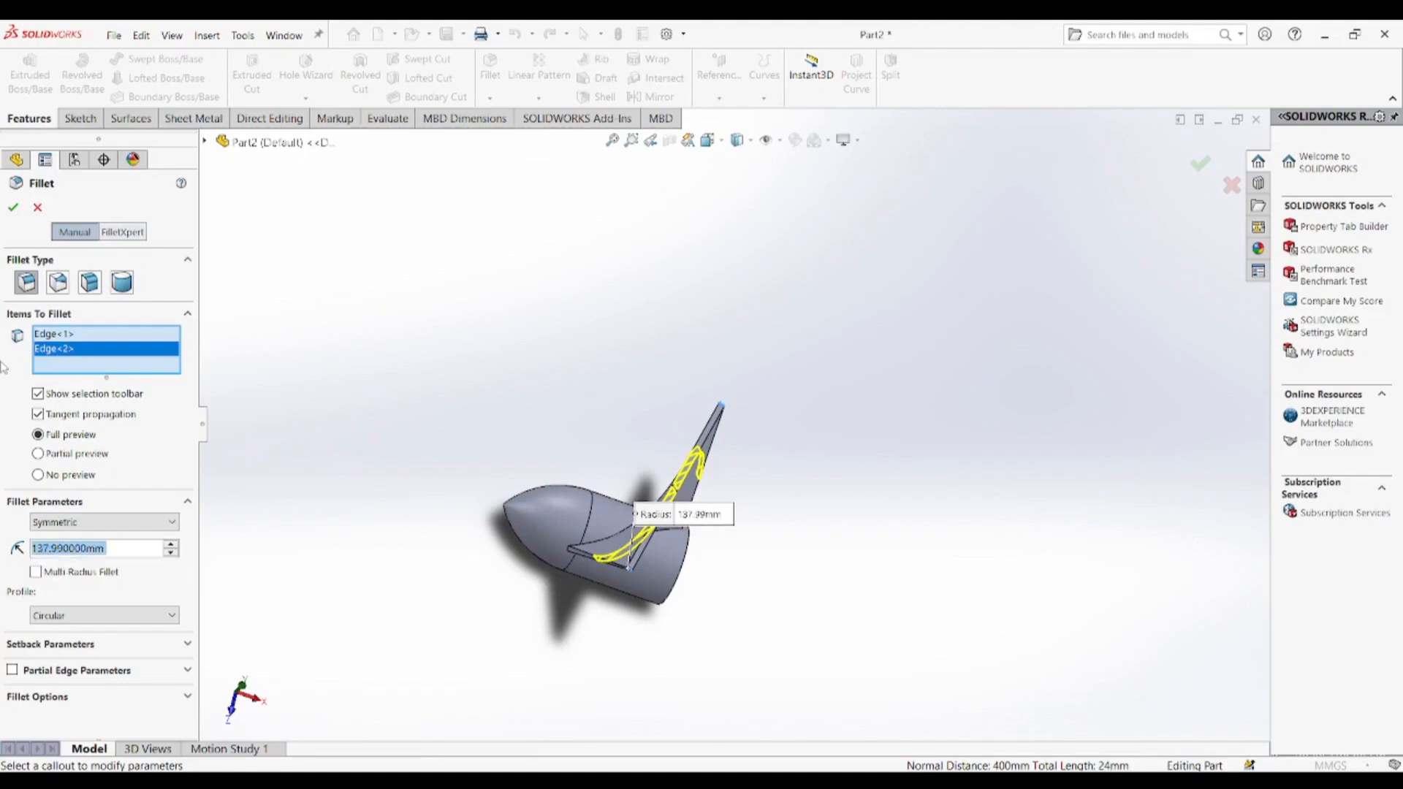
pyautogui.click(13, 209)
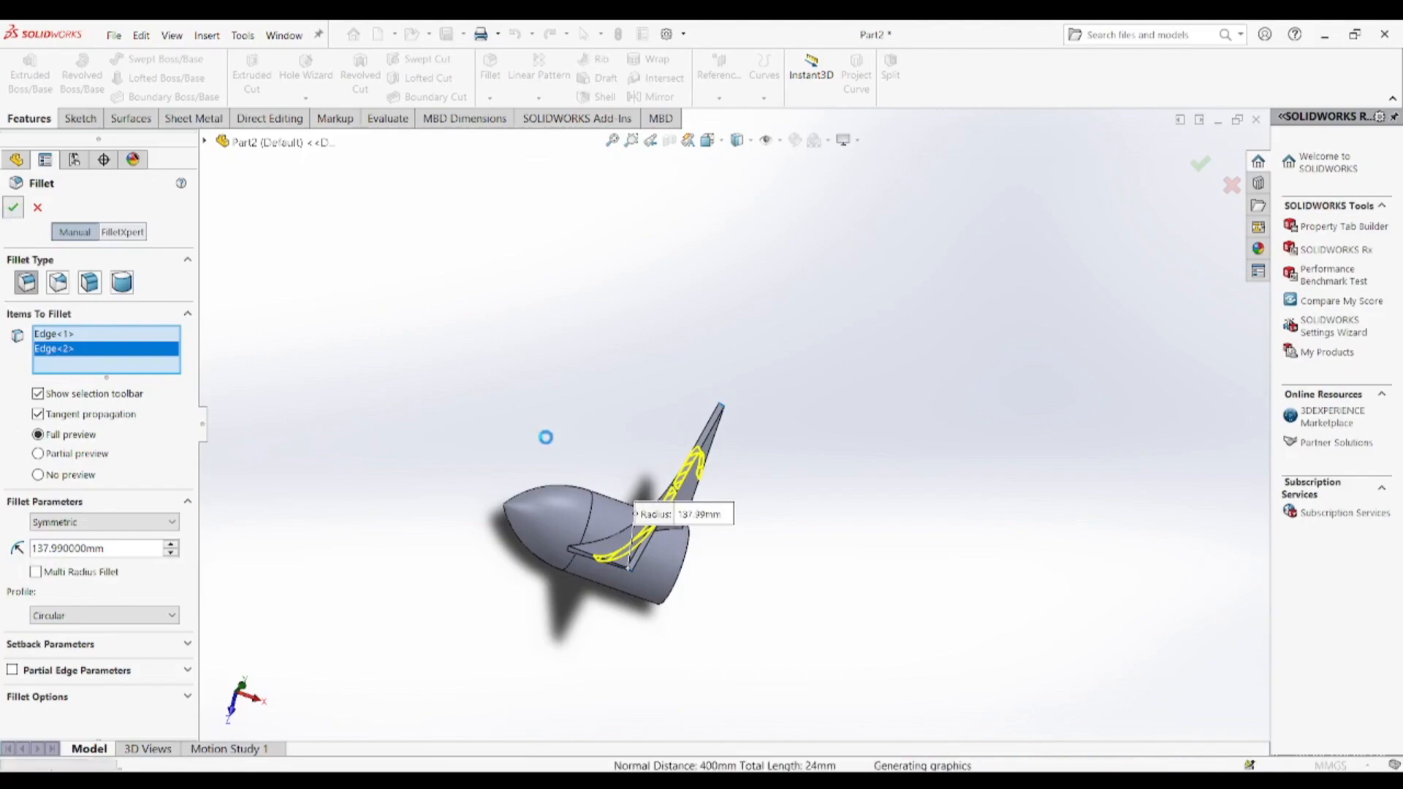
# - Start a circular pattern with the blade's loft and its fillet as the features to repeat
pyautogui.moveTo(626, 486); pyautogui.dragTo(779, 385, button='middle')
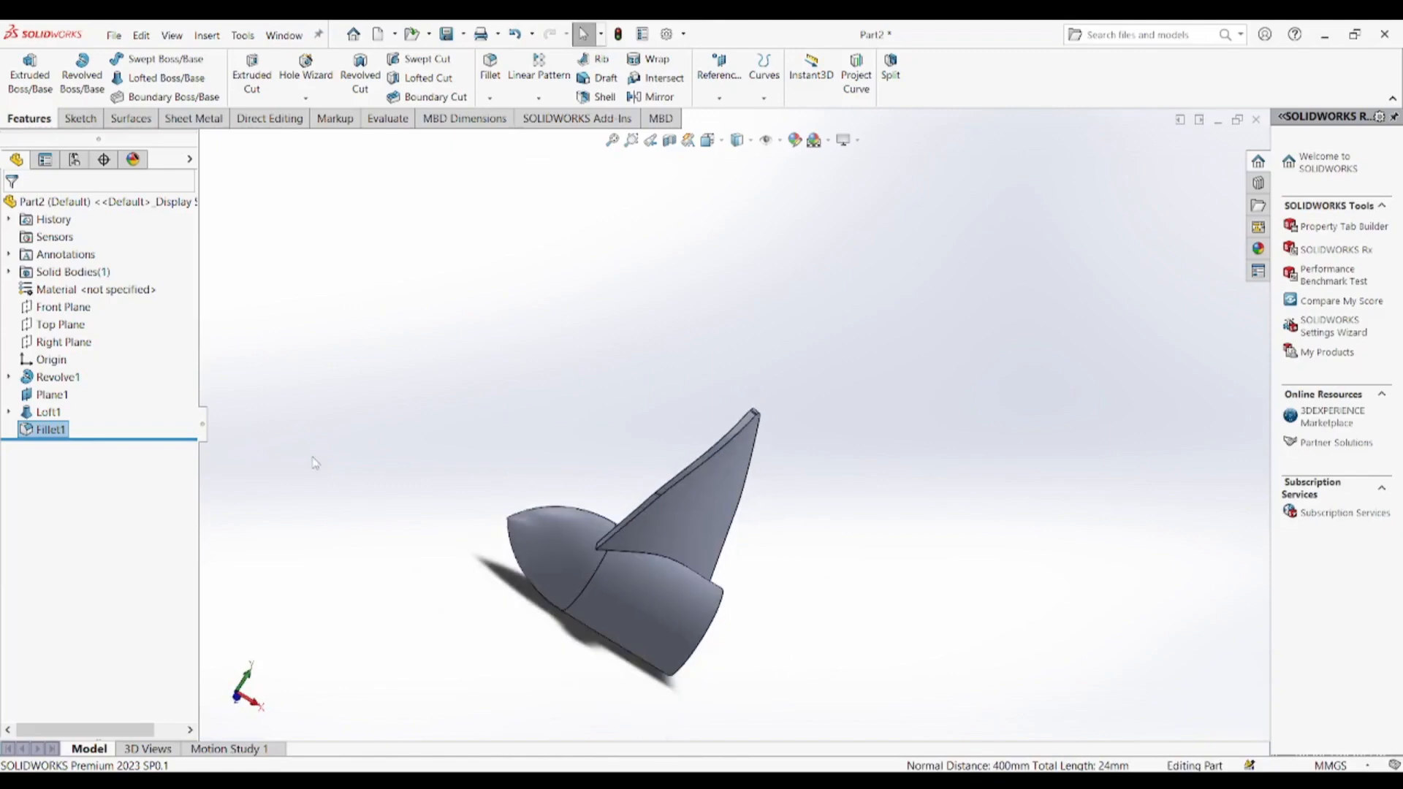
pyautogui.scroll(2, 645, 538)
pyautogui.scroll(-2, 623, 461)
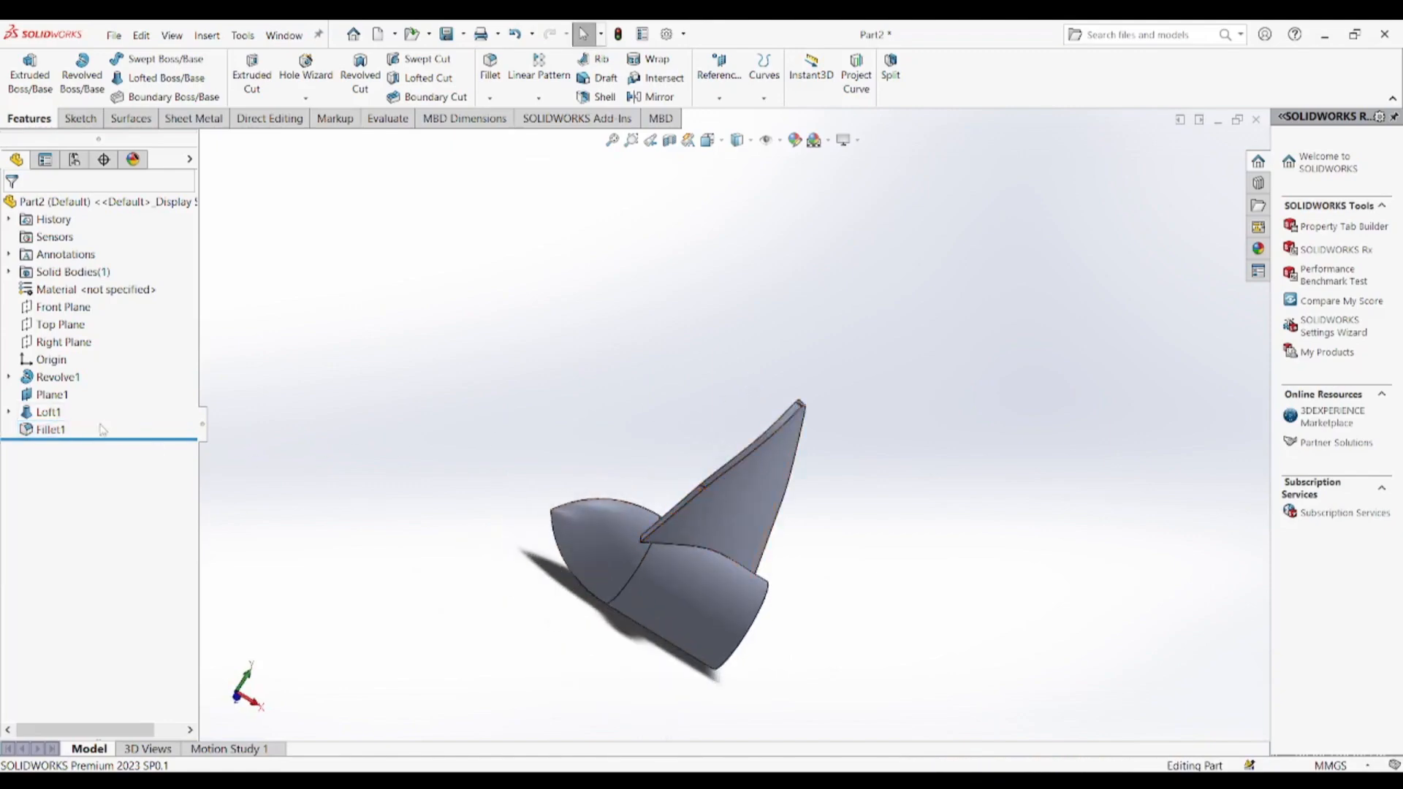
pyautogui.click(58, 417)
pyautogui.keyDown('ctrl'); pyautogui.click(54, 431); pyautogui.keyUp('ctrl')
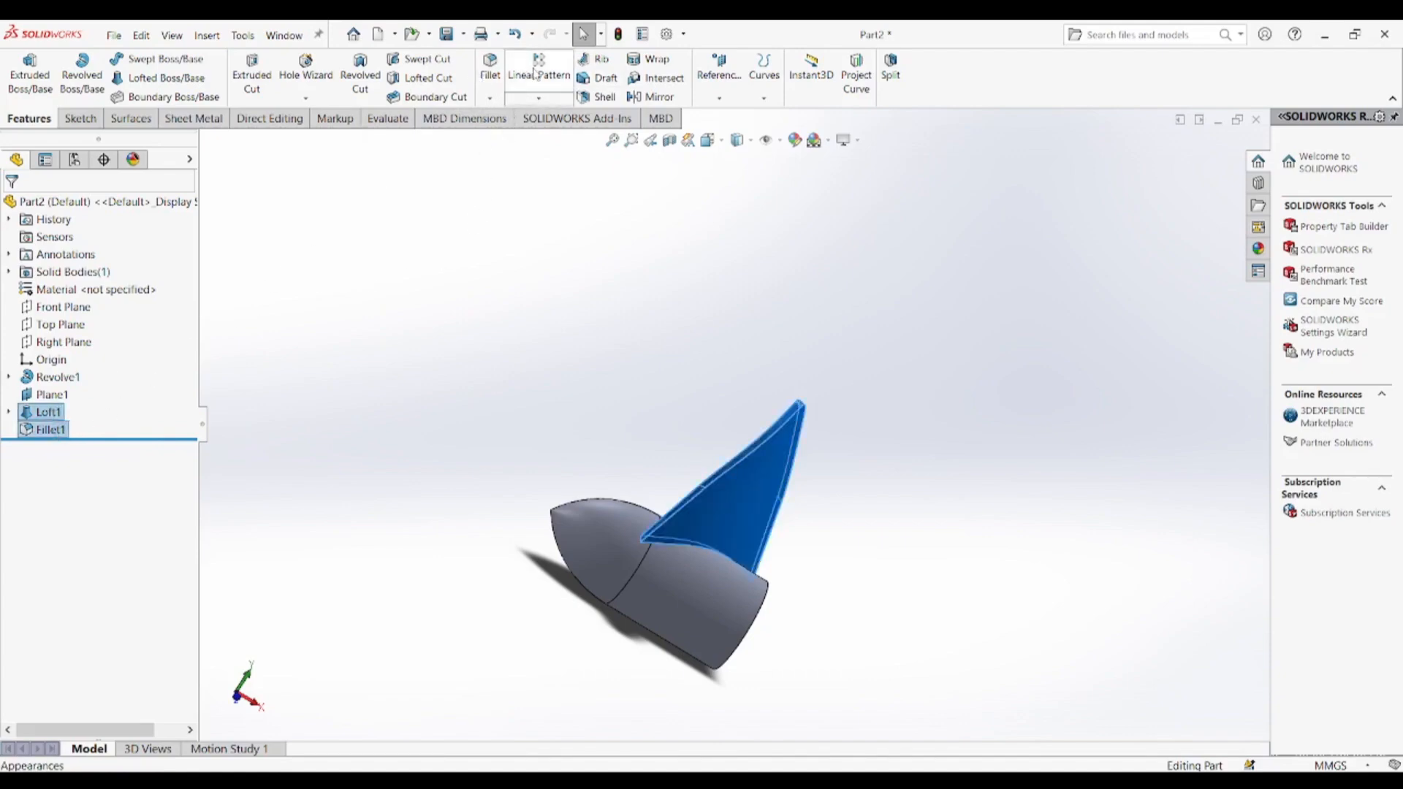
pyautogui.click(548, 101)
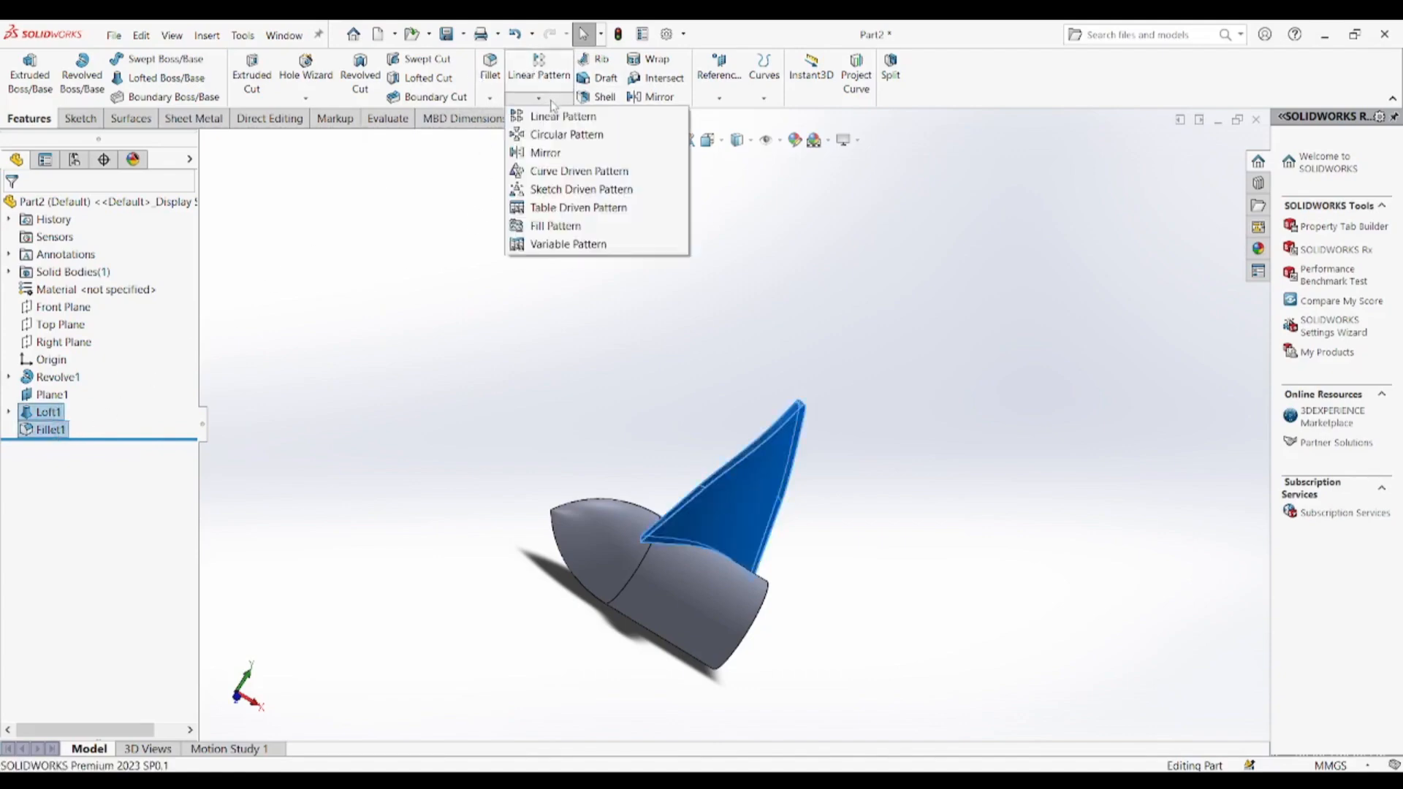
pyautogui.click(546, 138)
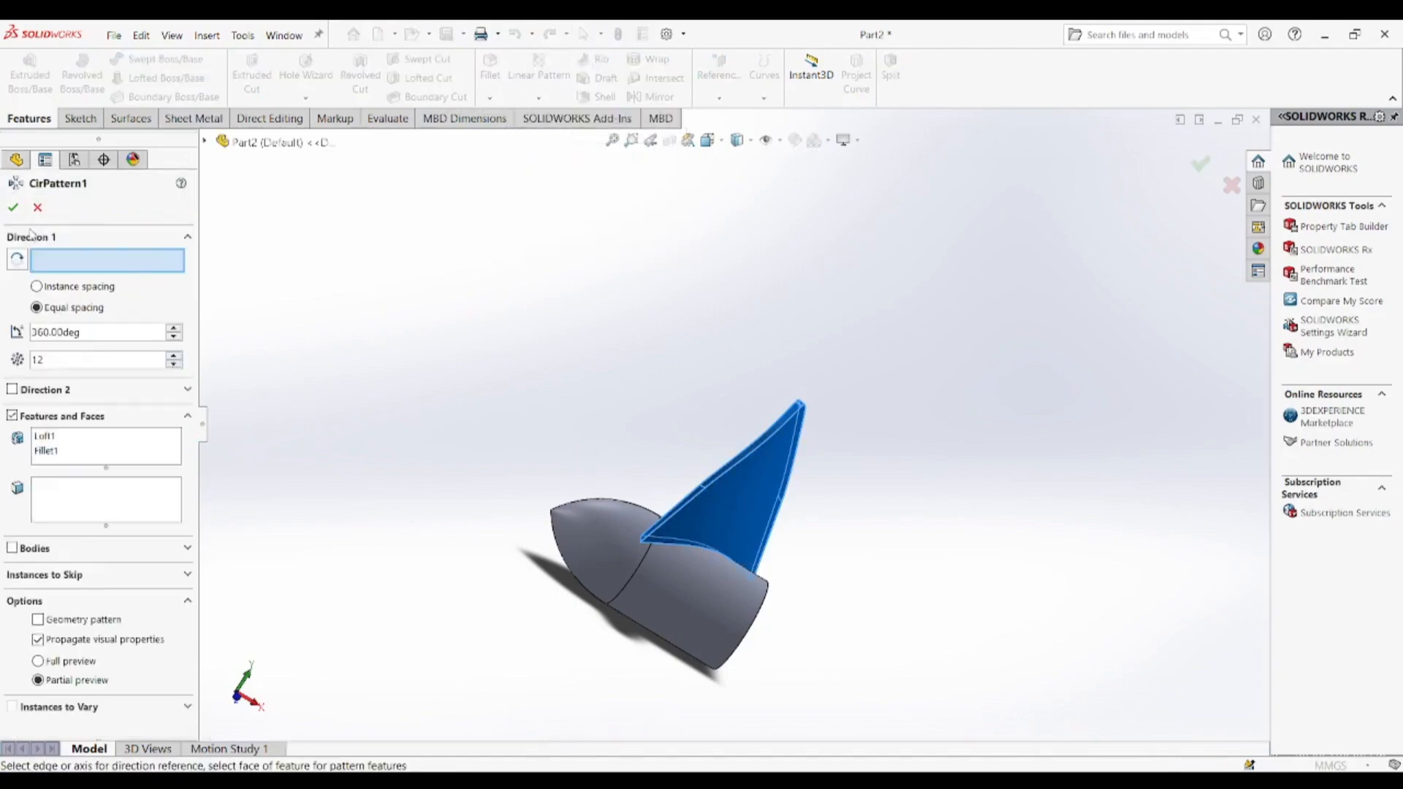
# - Show the reference planes and use the hub's curved nose face as the circular pattern's rotation reference
pyautogui.scroll(2, 687, 565)
pyautogui.scroll(-7, 683, 564)
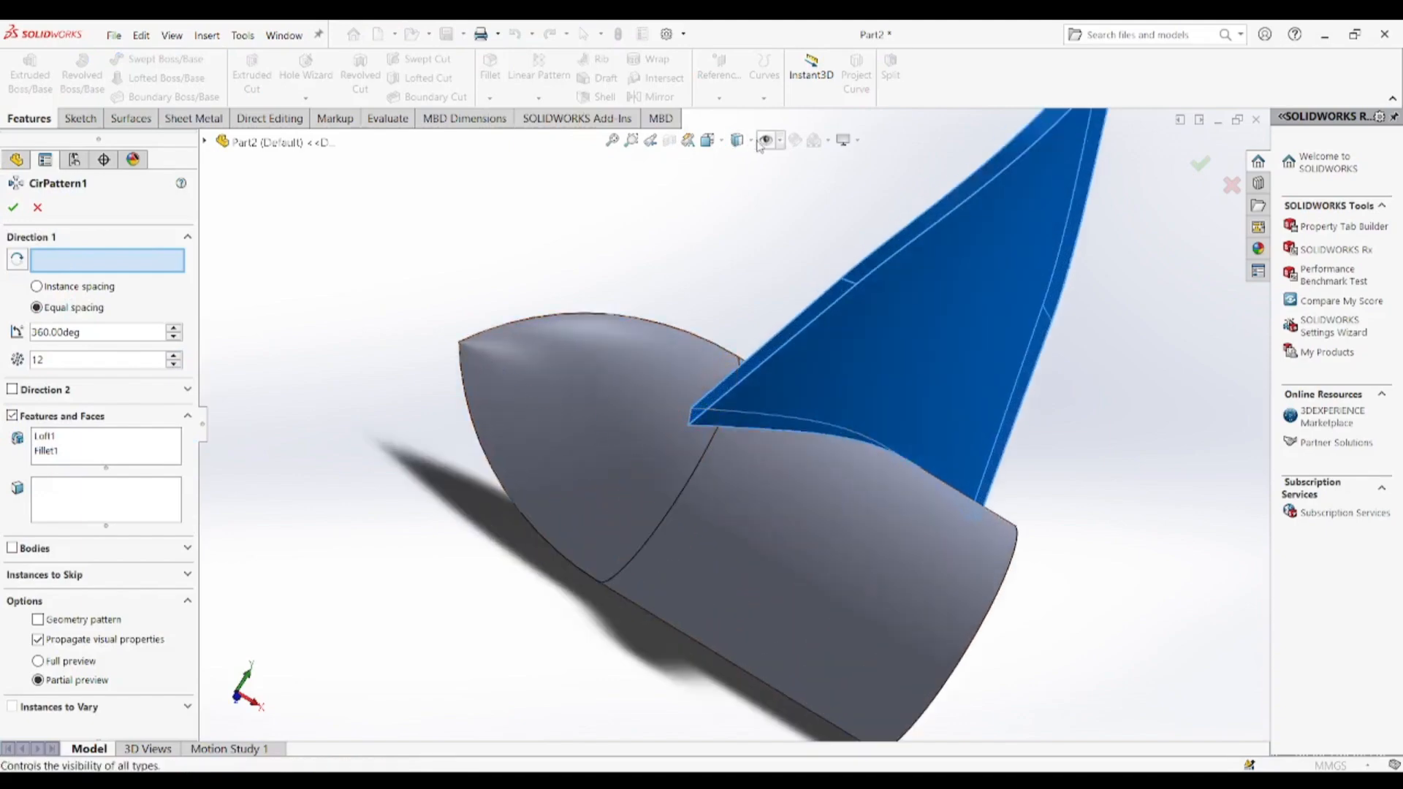
pyautogui.click(781, 141)
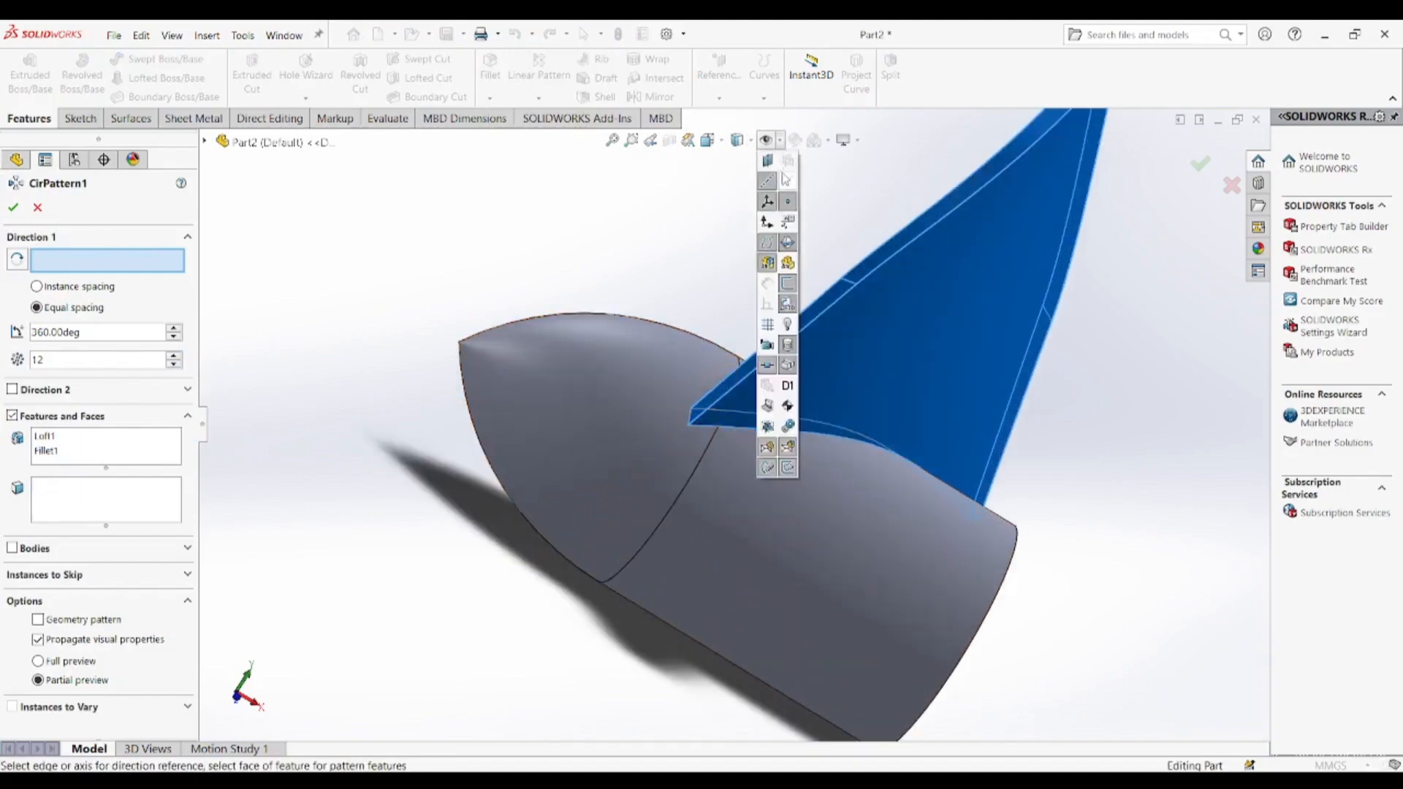
pyautogui.click(789, 164)
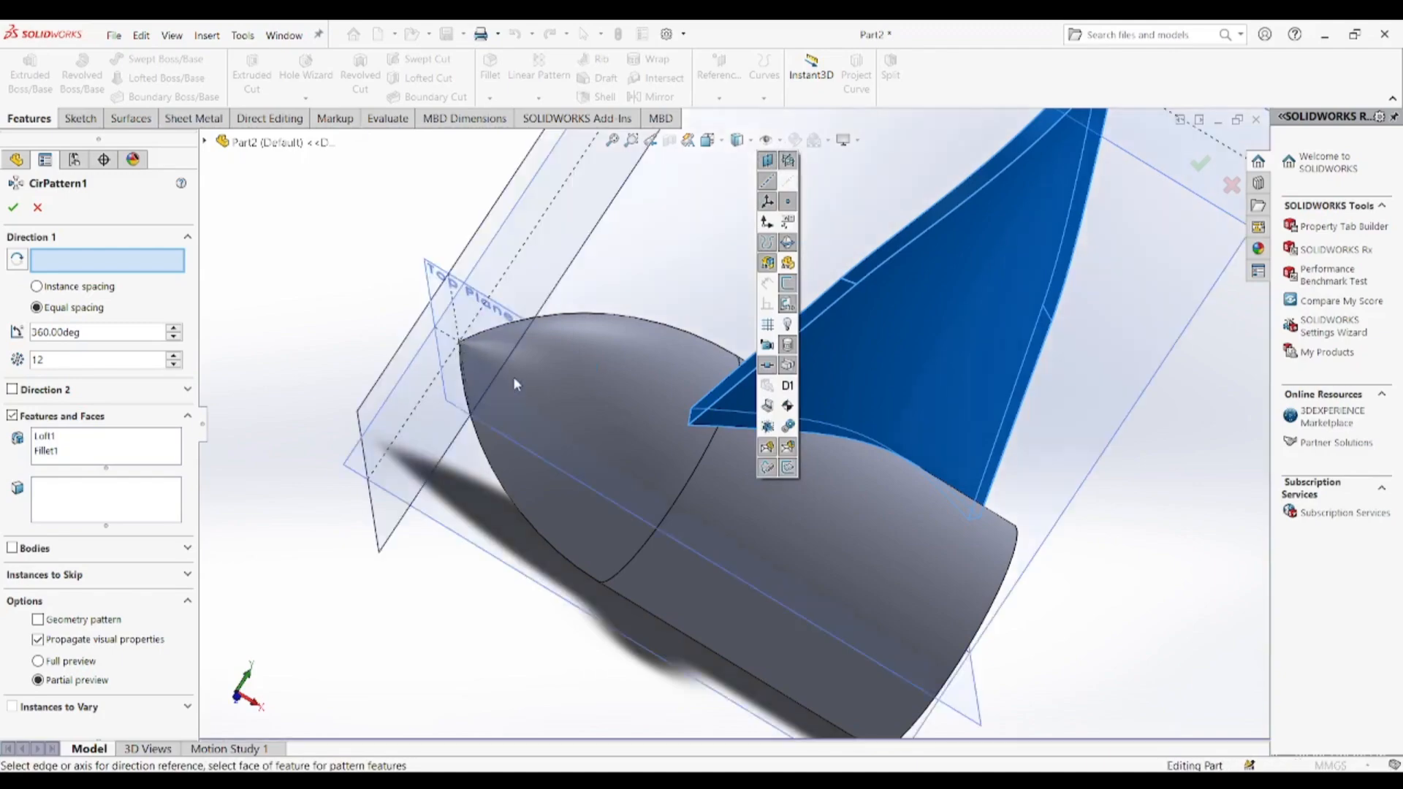
pyautogui.moveTo(515, 383); pyautogui.dragTo(368, 480, button='middle')
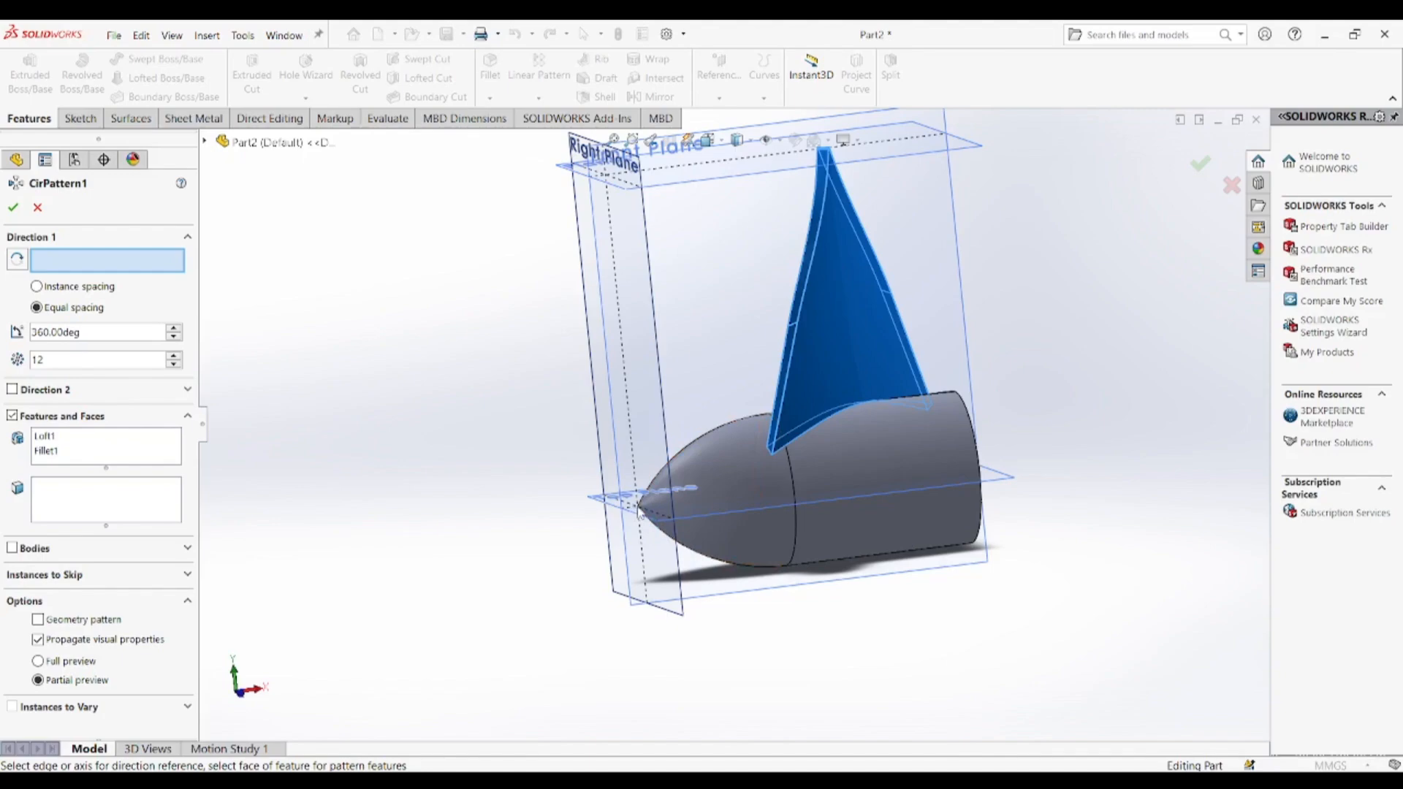
pyautogui.click(642, 510)
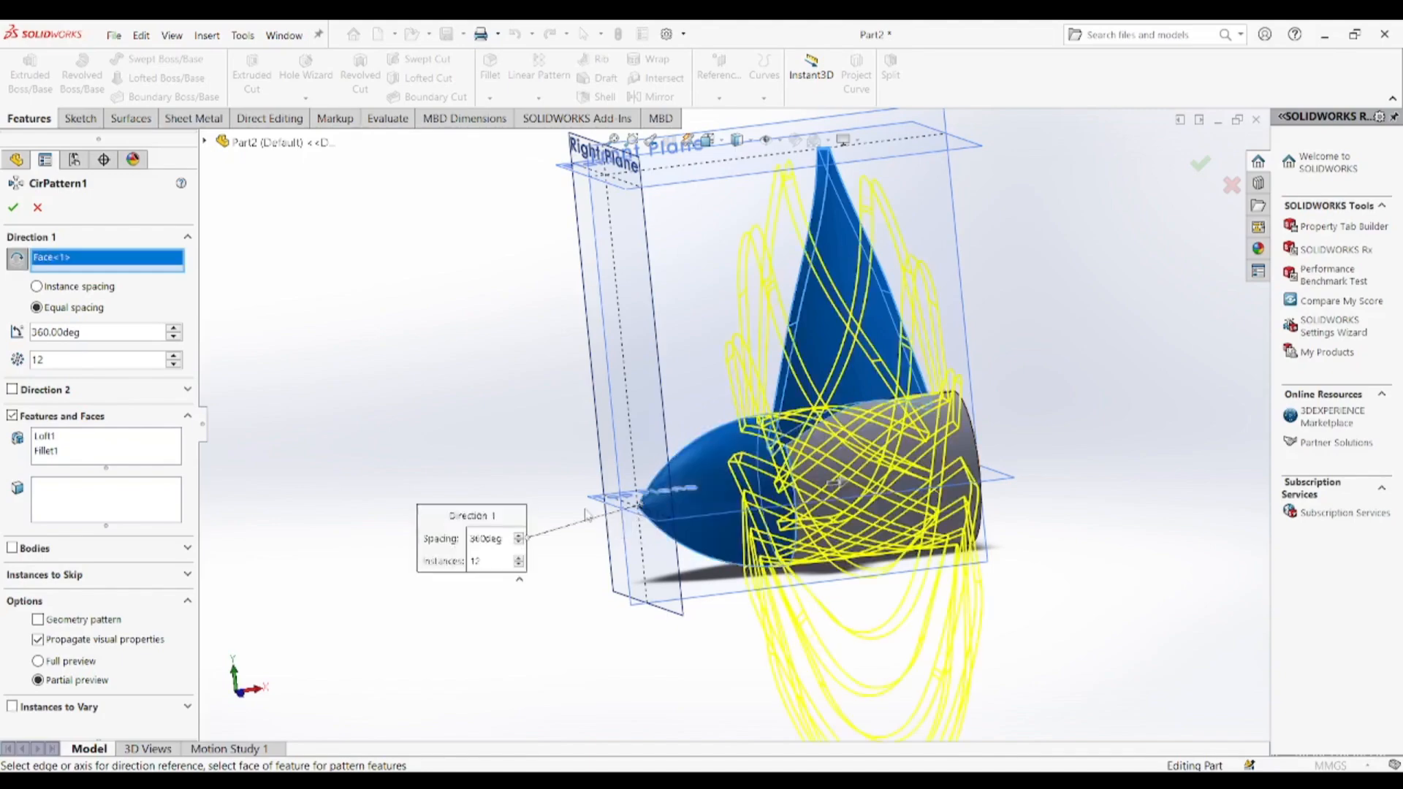
pyautogui.moveTo(588, 515); pyautogui.dragTo(637, 494, button='middle')
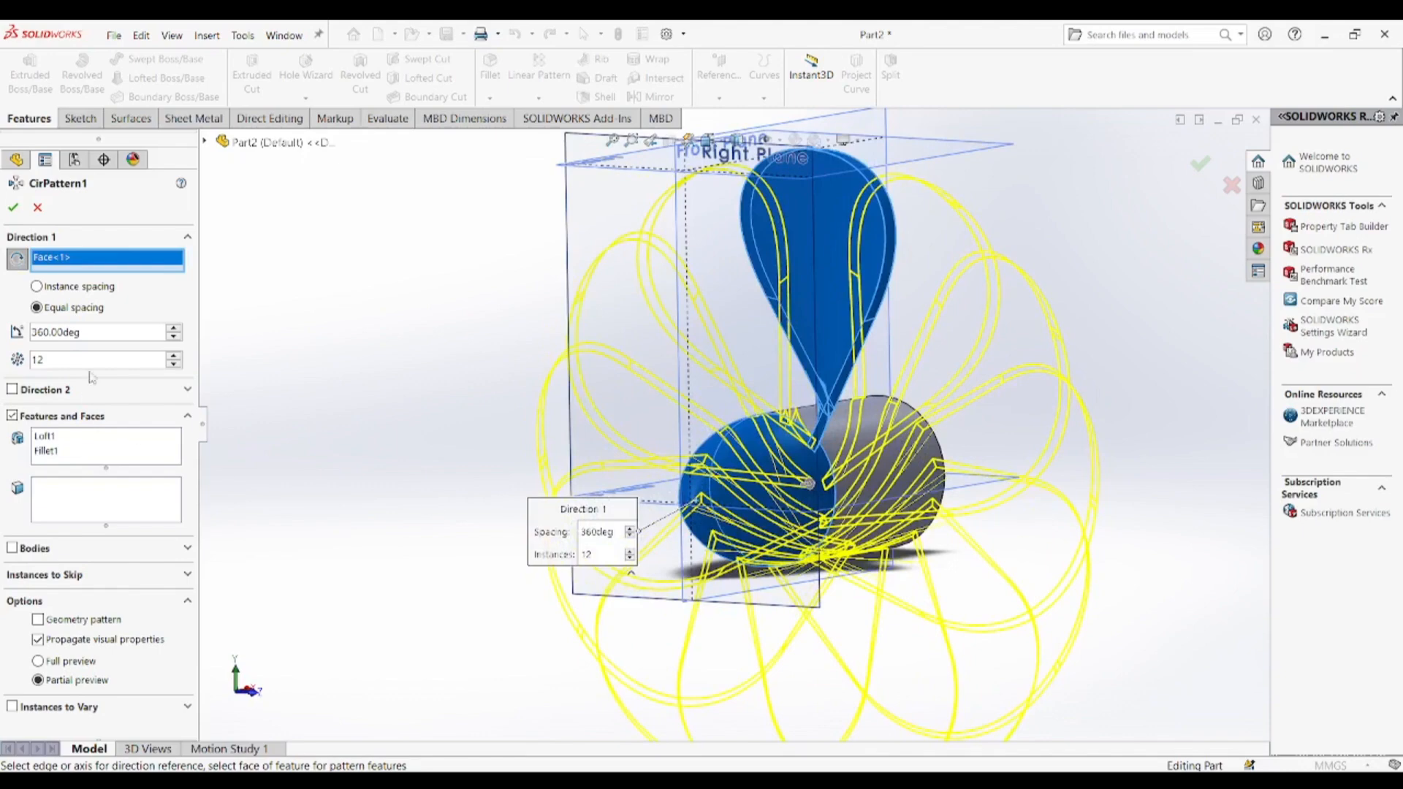
# - Try 6 equally spaced instances over 360° for the blade pattern
pyautogui.write('6')
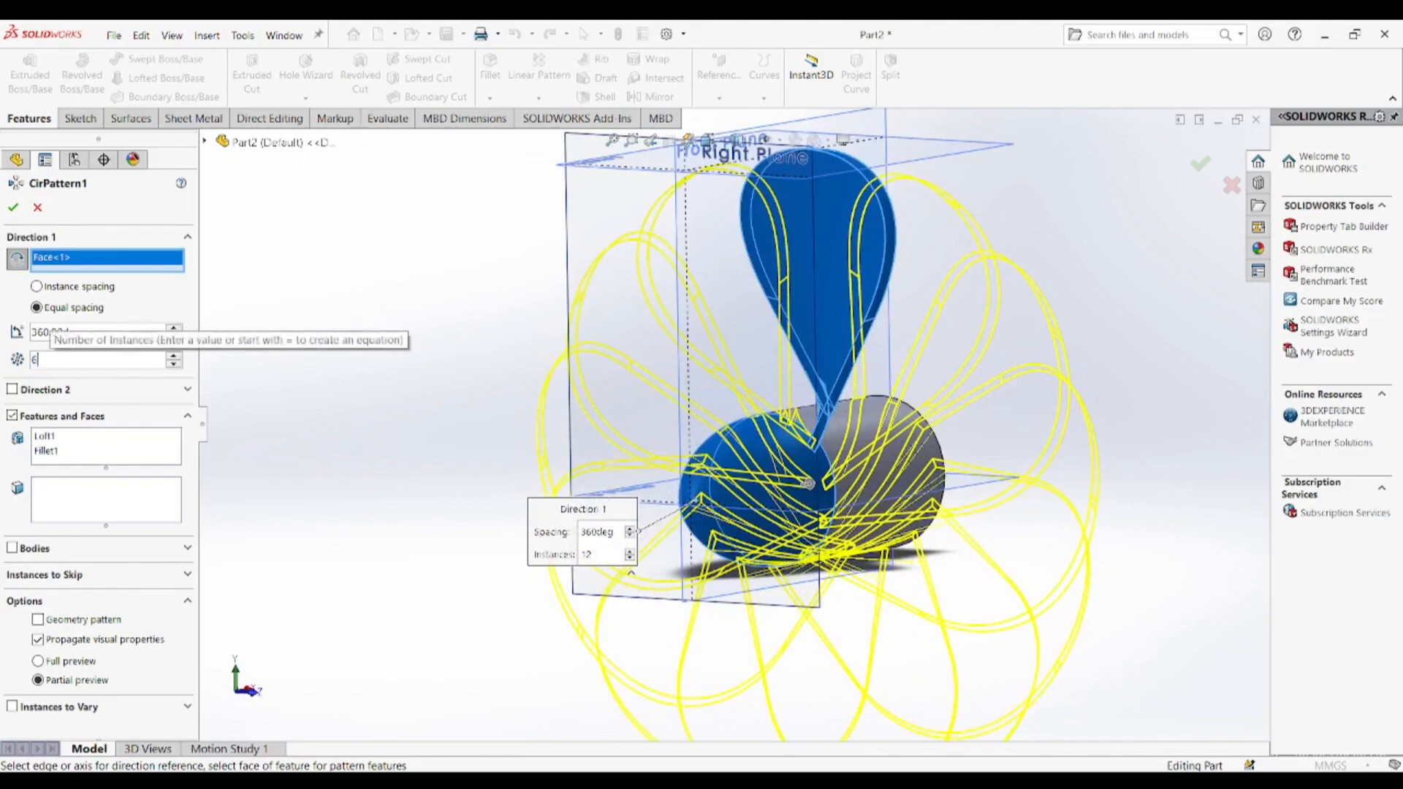
pyautogui.moveTo(513, 450); pyautogui.dragTo(413, 462, button='middle')
pyautogui.scroll(1, 412, 461)
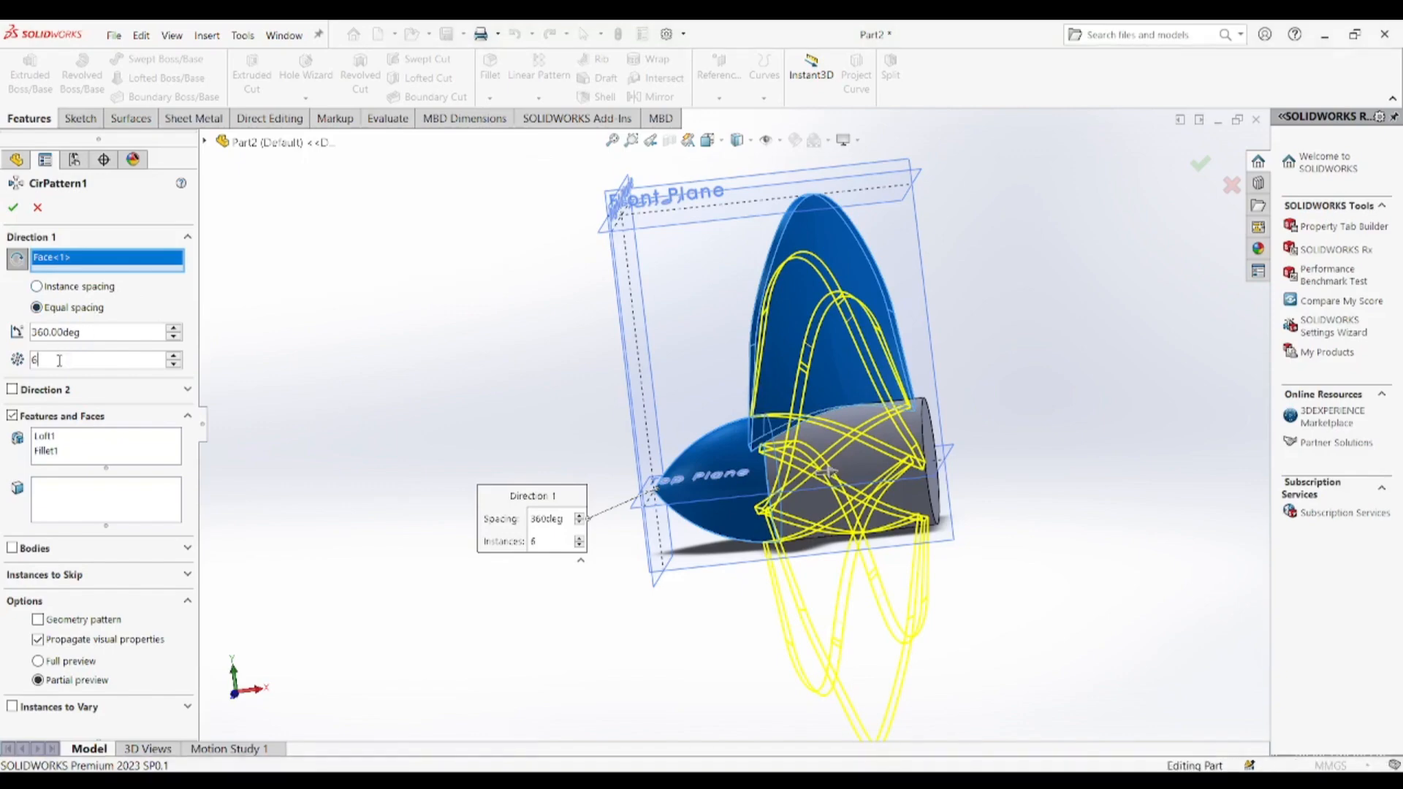
# - Set the blade pattern to 4 equally spaced instances over 360° and apply it
pyautogui.press('BackSpace')
pyautogui.write('4')
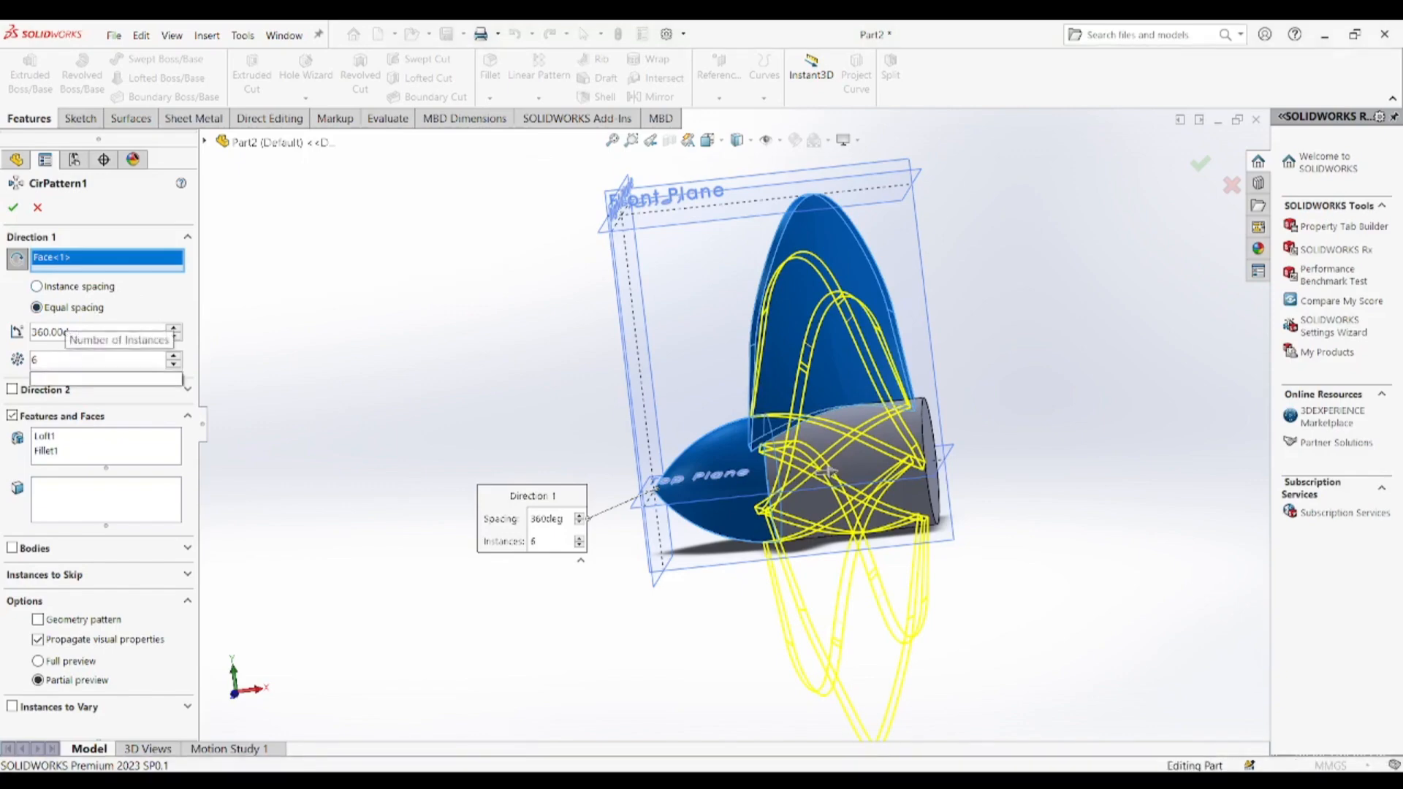
pyautogui.rightClick(60, 360)
pyautogui.press('Escape')
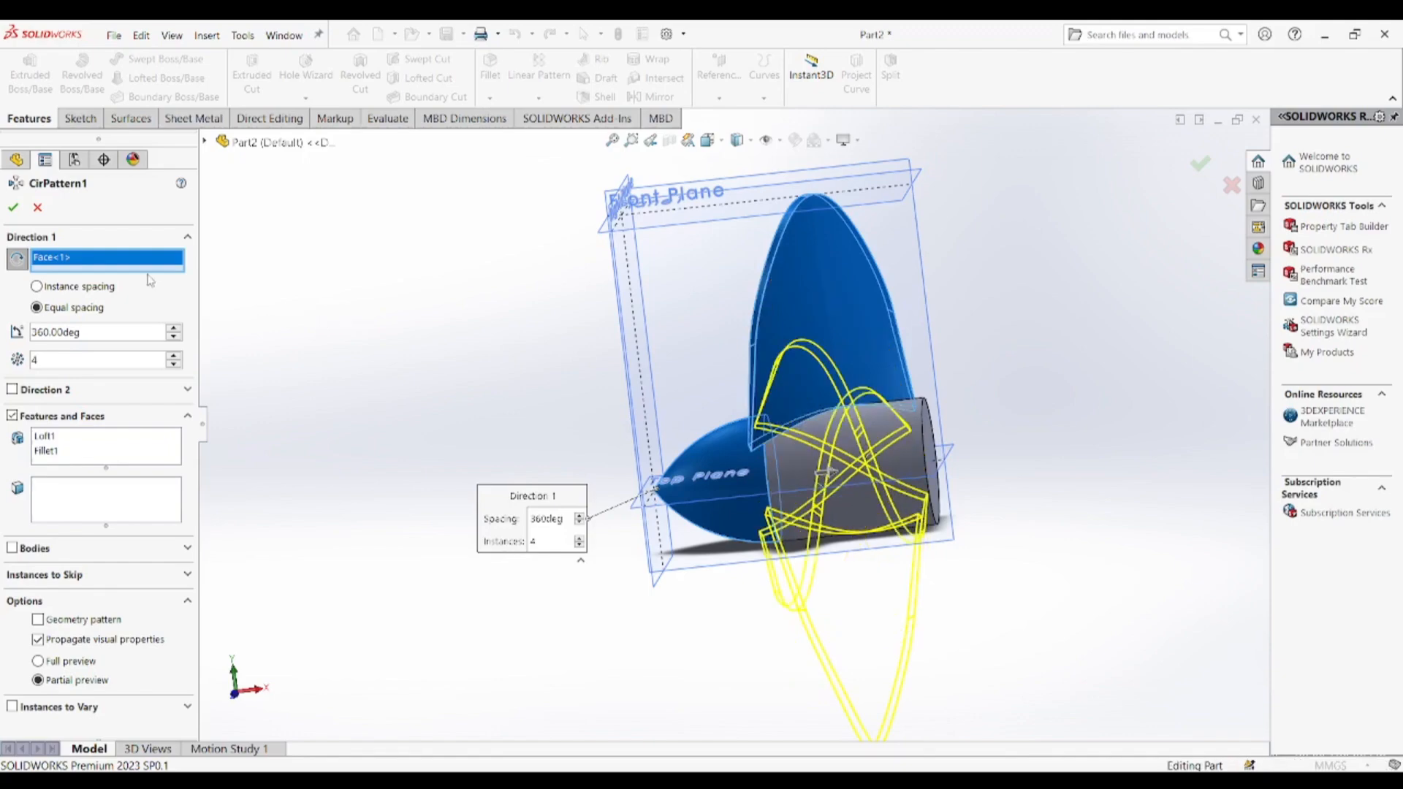
pyautogui.press('Return')
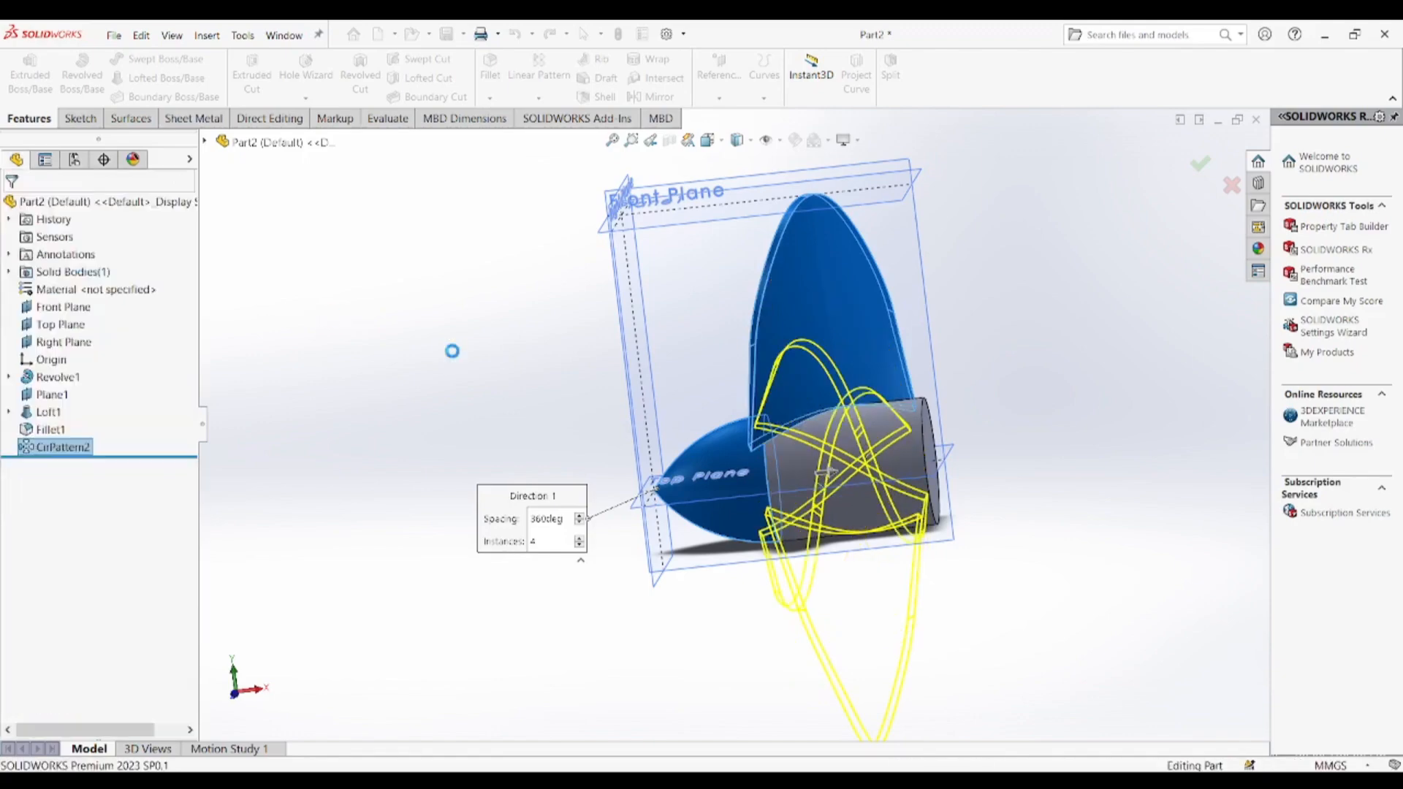
pyautogui.moveTo(454, 351); pyautogui.dragTo(618, 372, button='middle')
pyautogui.scroll(2, 617, 373)
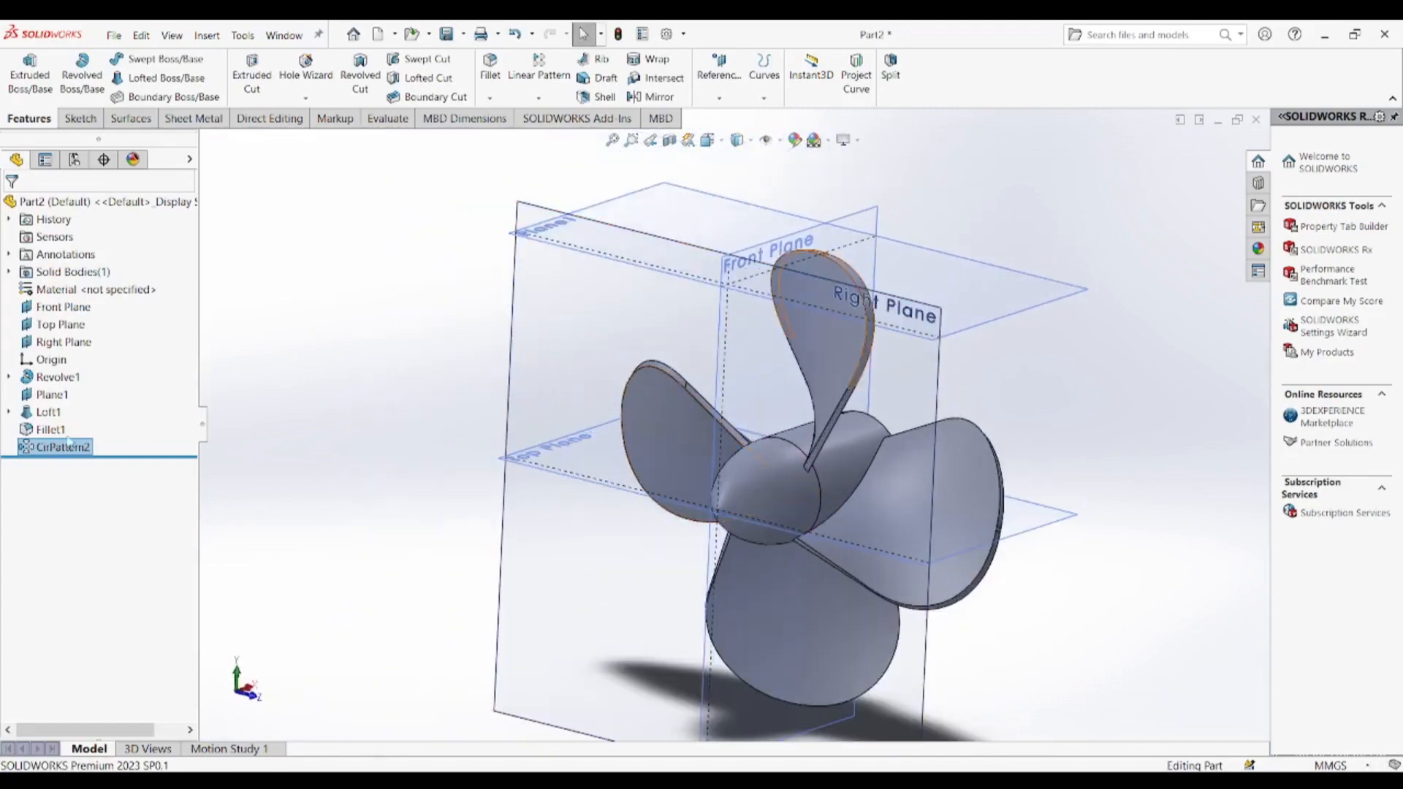
# - Try to raise the blade's circular pattern to 5 instances
pyautogui.click(62, 446)
pyautogui.press('F2')
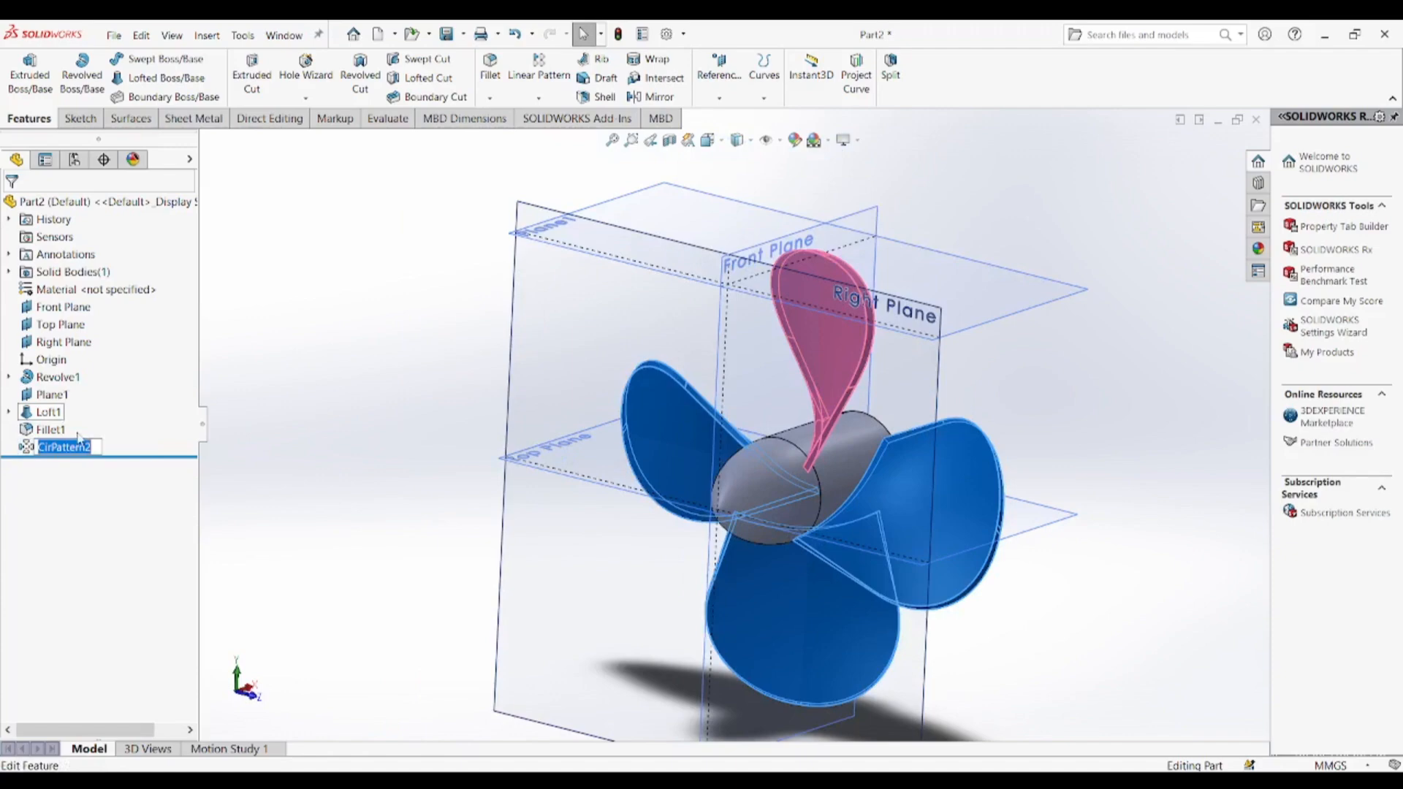
pyautogui.click(276, 506)
pyautogui.click(69, 446)
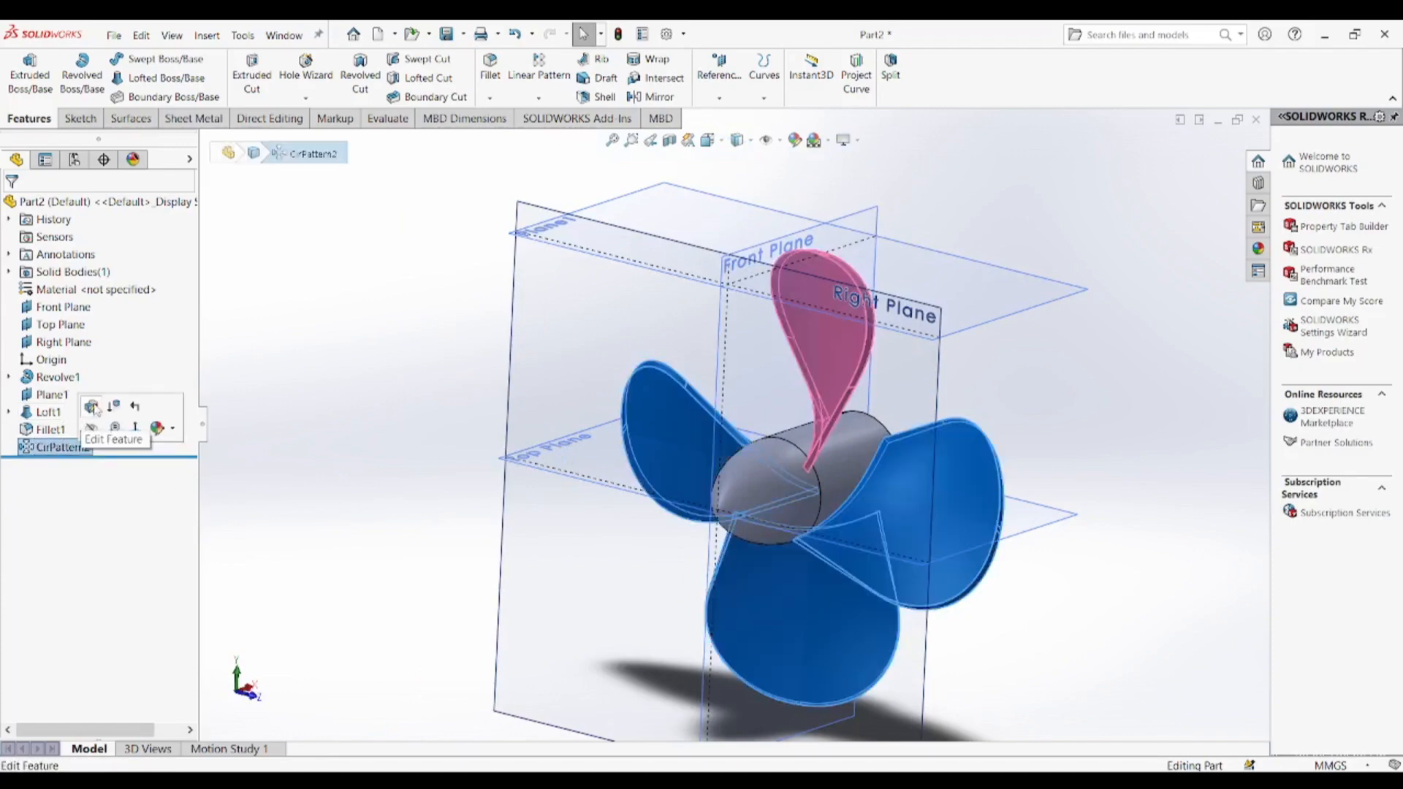
pyautogui.click(91, 407)
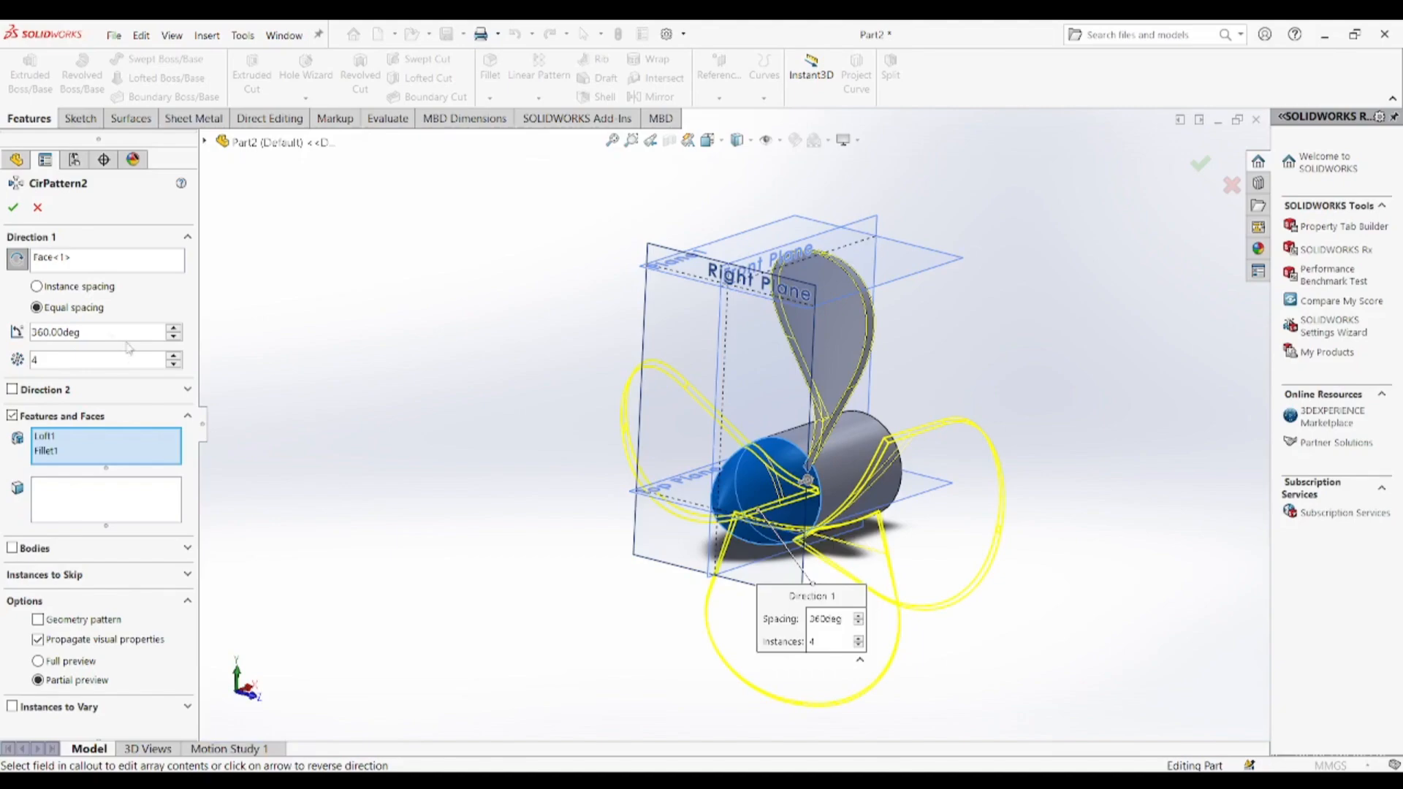
pyautogui.click(174, 356)
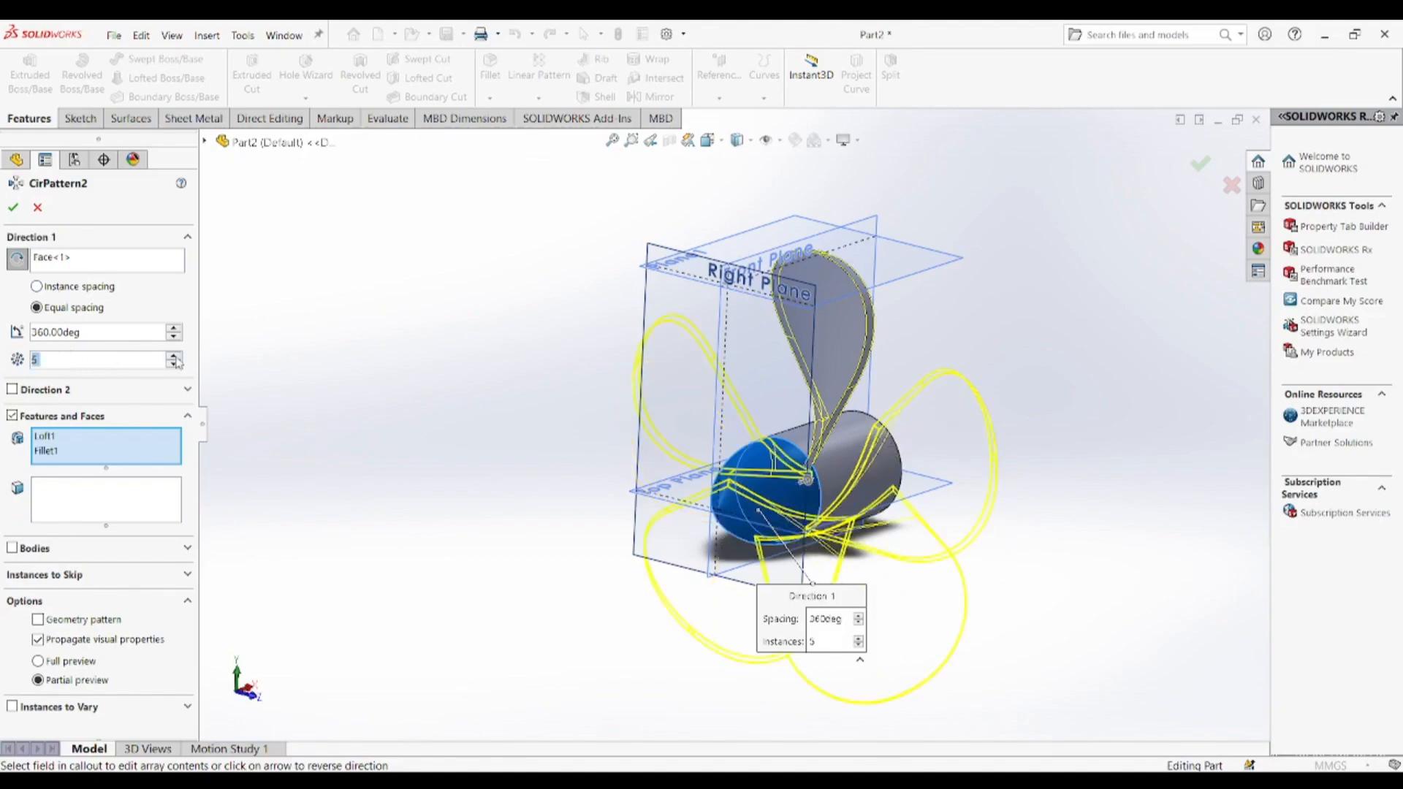
pyautogui.click(11, 209)
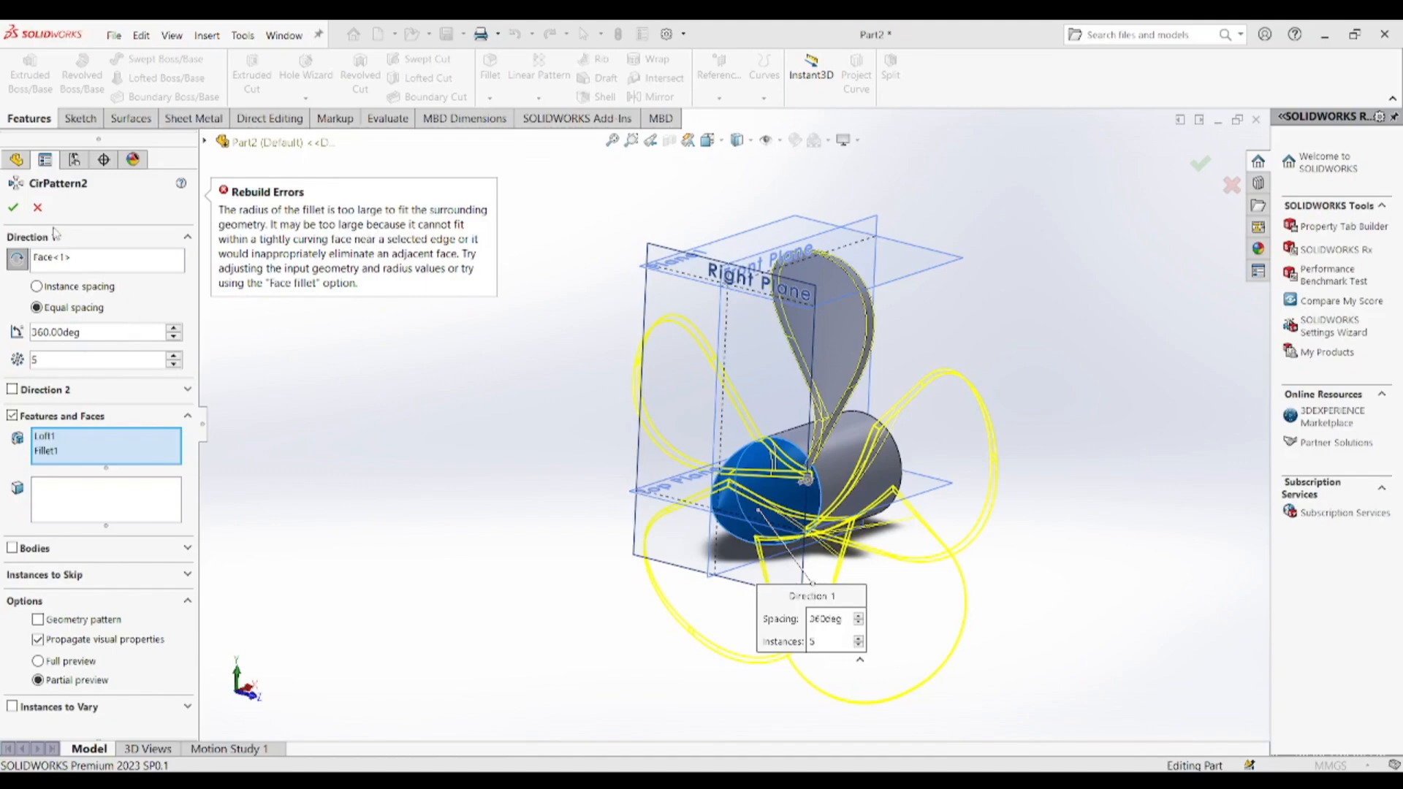
pyautogui.click(37, 209)
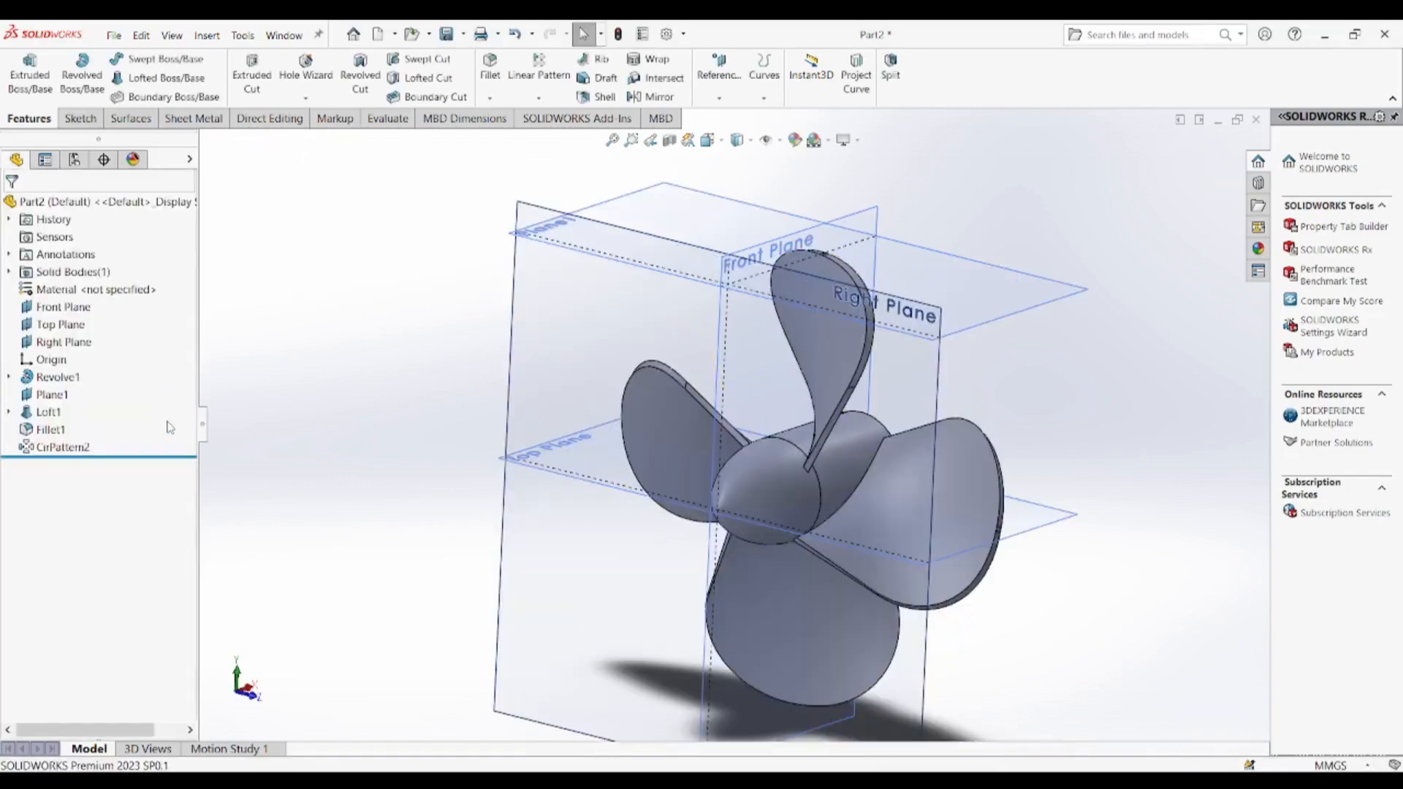
# - Change the radius of the fillet on the blade's two outer corners to 135 mm
pyautogui.click(45, 428)
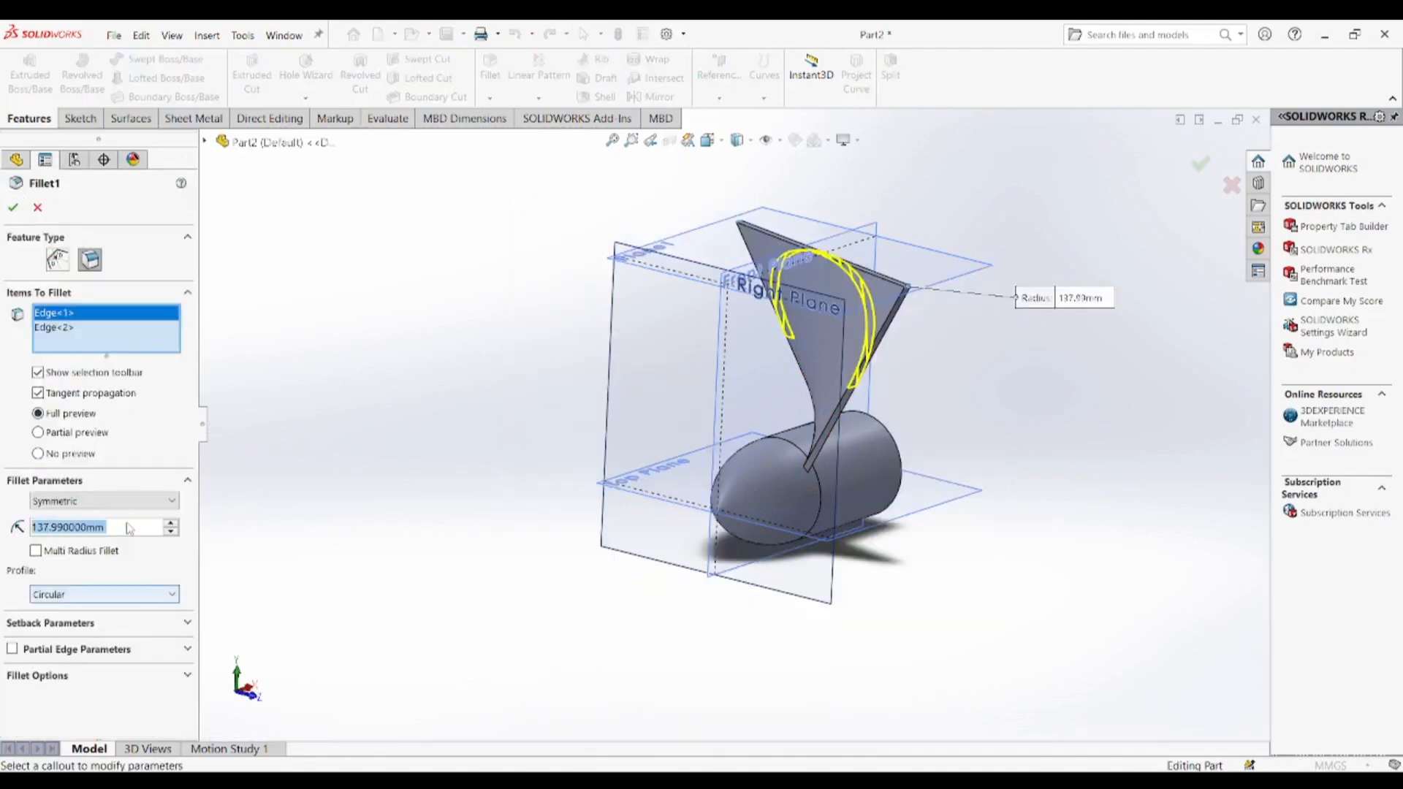
pyautogui.write('135')
pyautogui.press('Return')
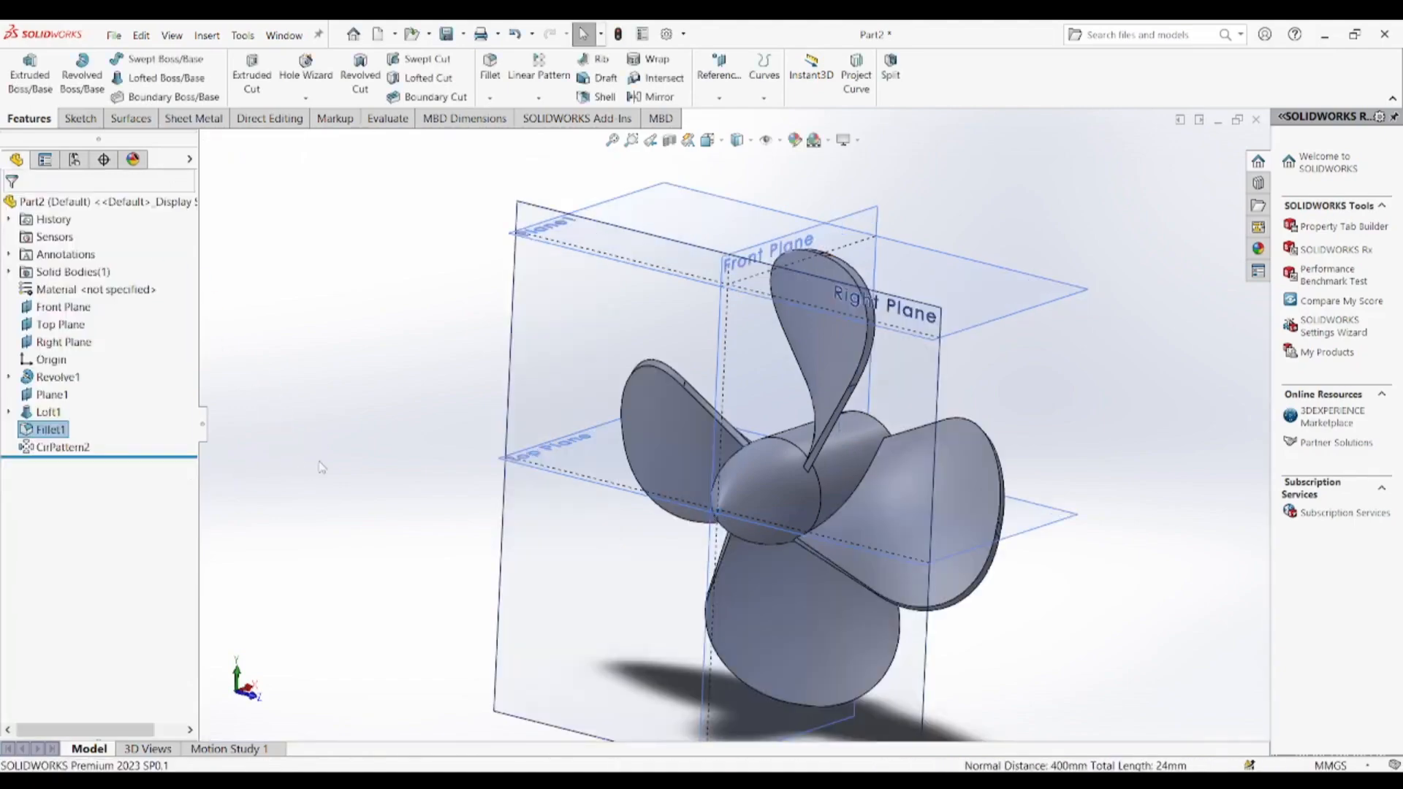
# - Try 6 and 5 instances for the blade's circular pattern and restore it to 4
pyautogui.click(58, 447)
pyautogui.click(68, 401)
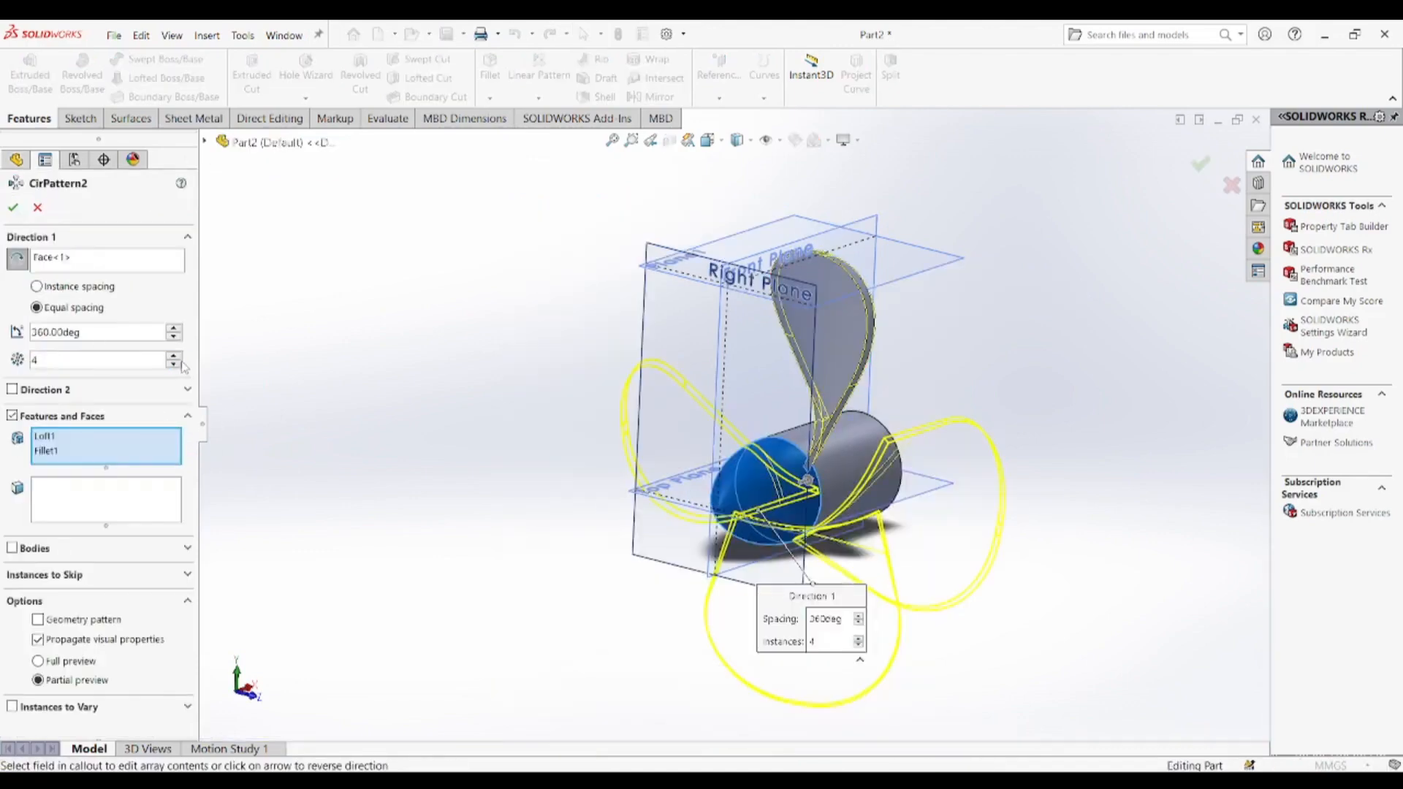
pyautogui.click(173, 356)
pyautogui.click(173, 356)
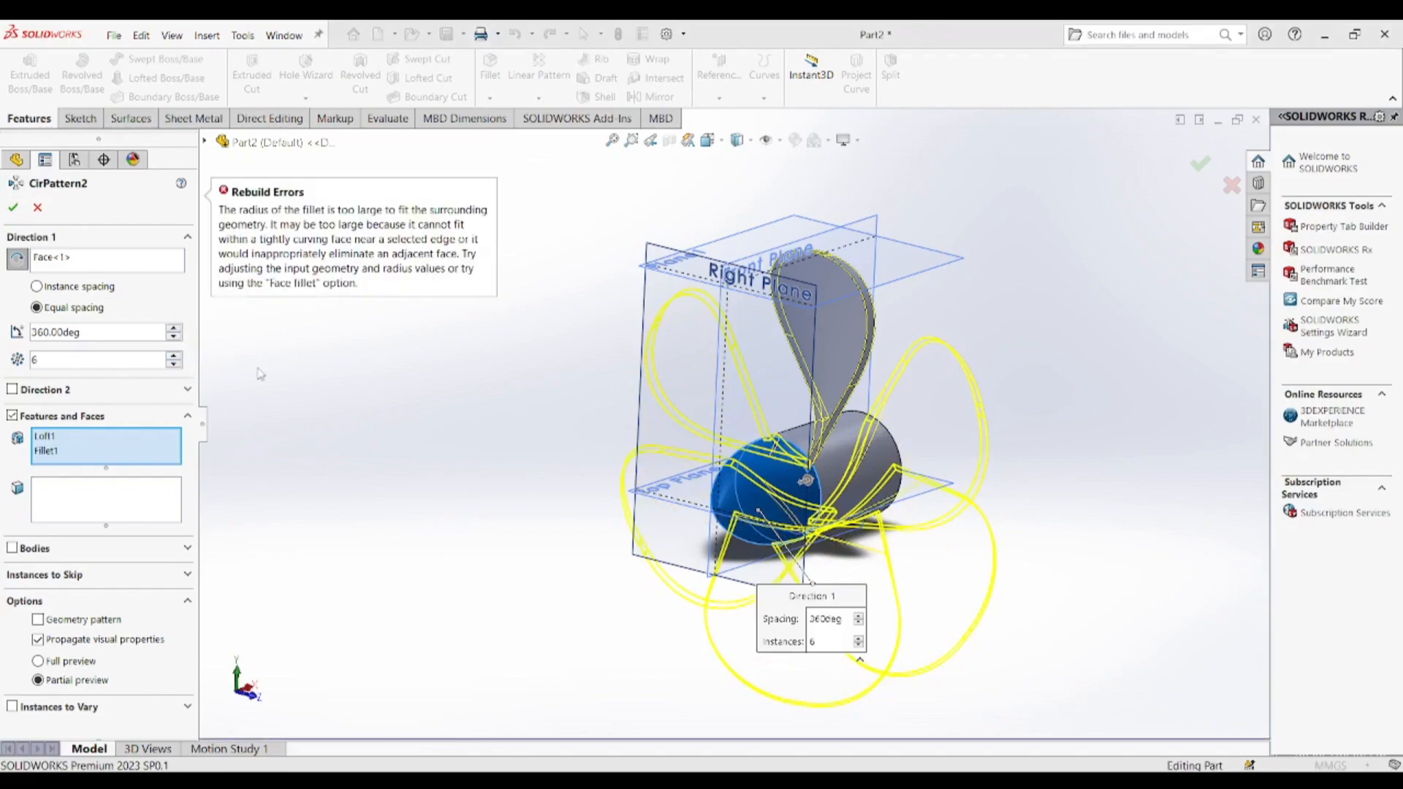
pyautogui.click(174, 364)
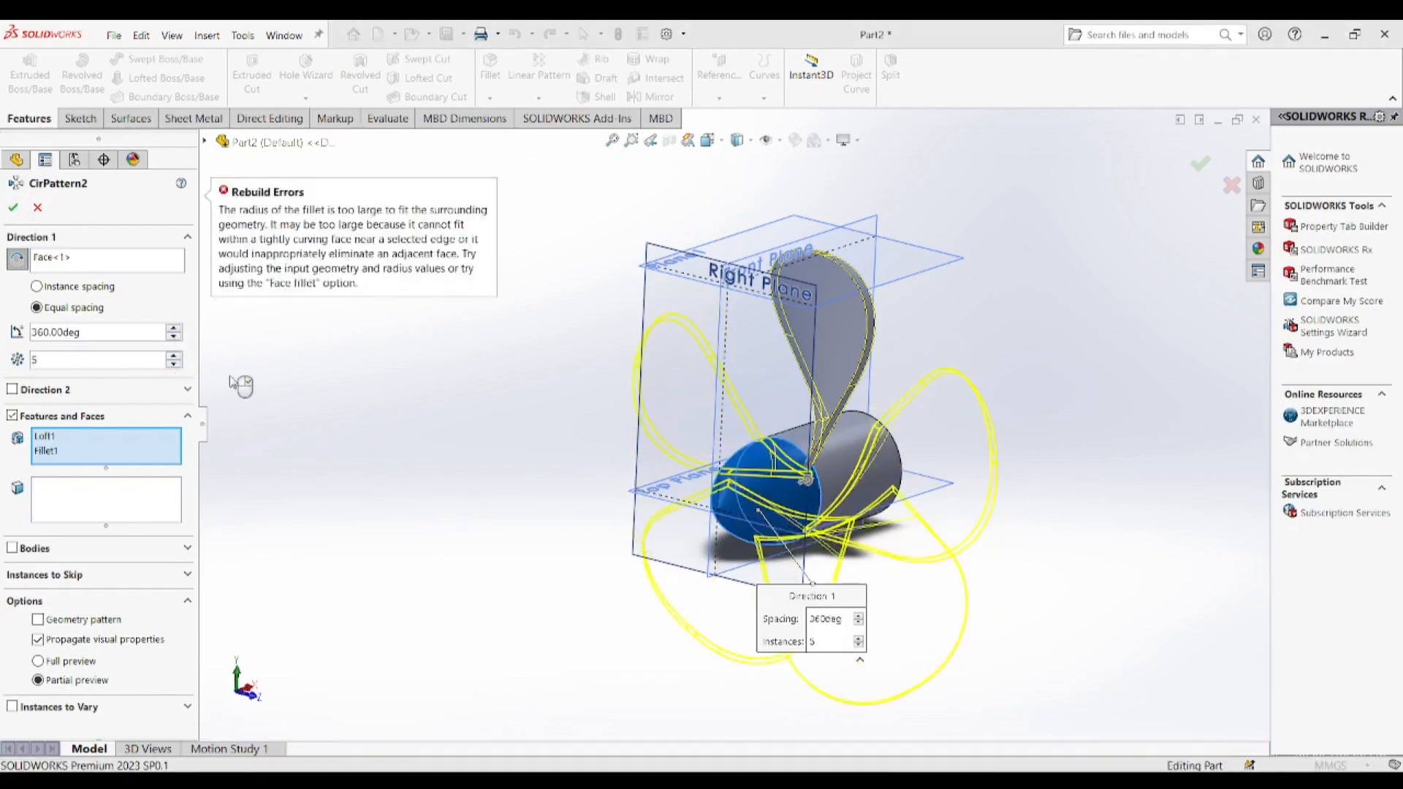
pyautogui.click(173, 364)
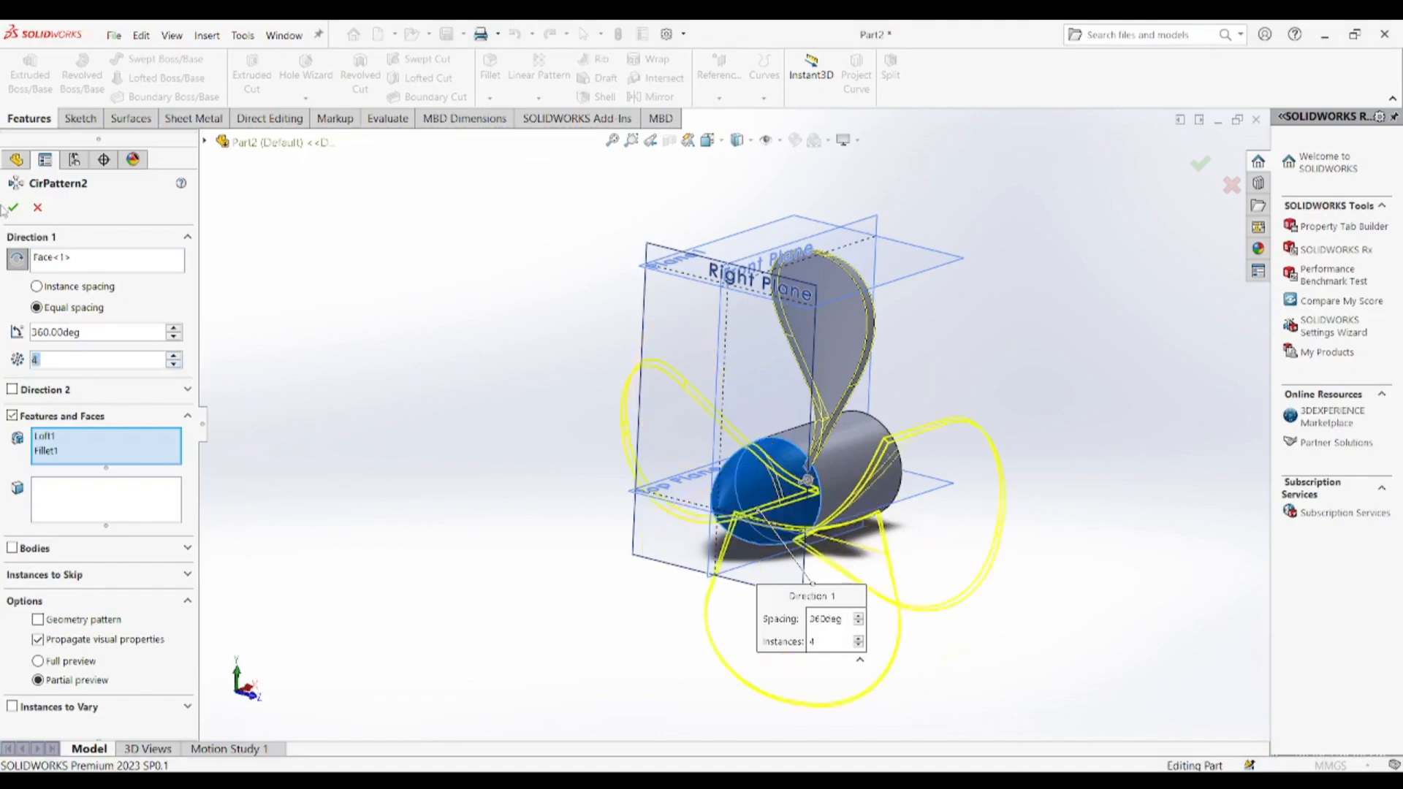
pyautogui.click(14, 208)
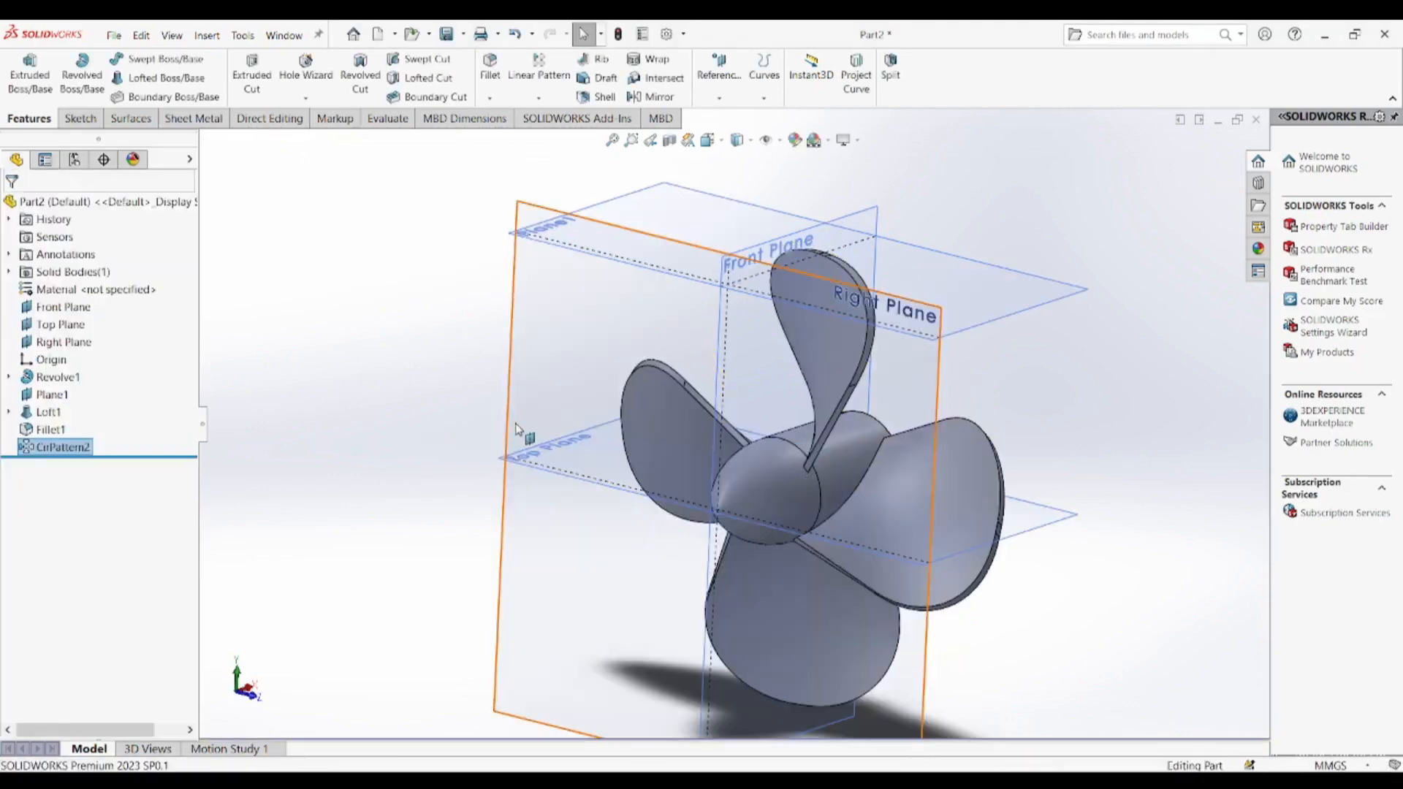
# - Hide the reference planes around the finished propeller
pyautogui.scroll(3, 611, 427)
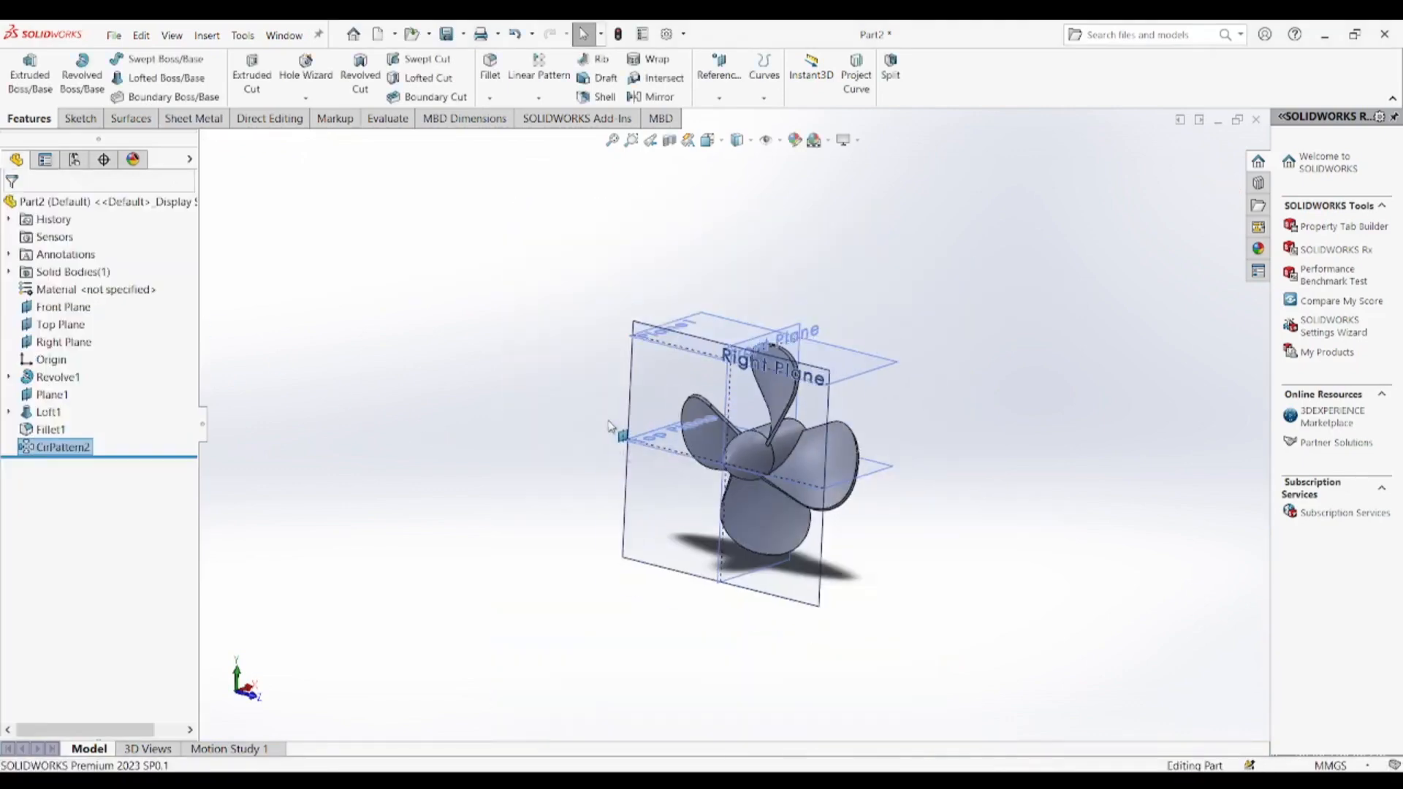
pyautogui.click(780, 140)
pyautogui.click(786, 162)
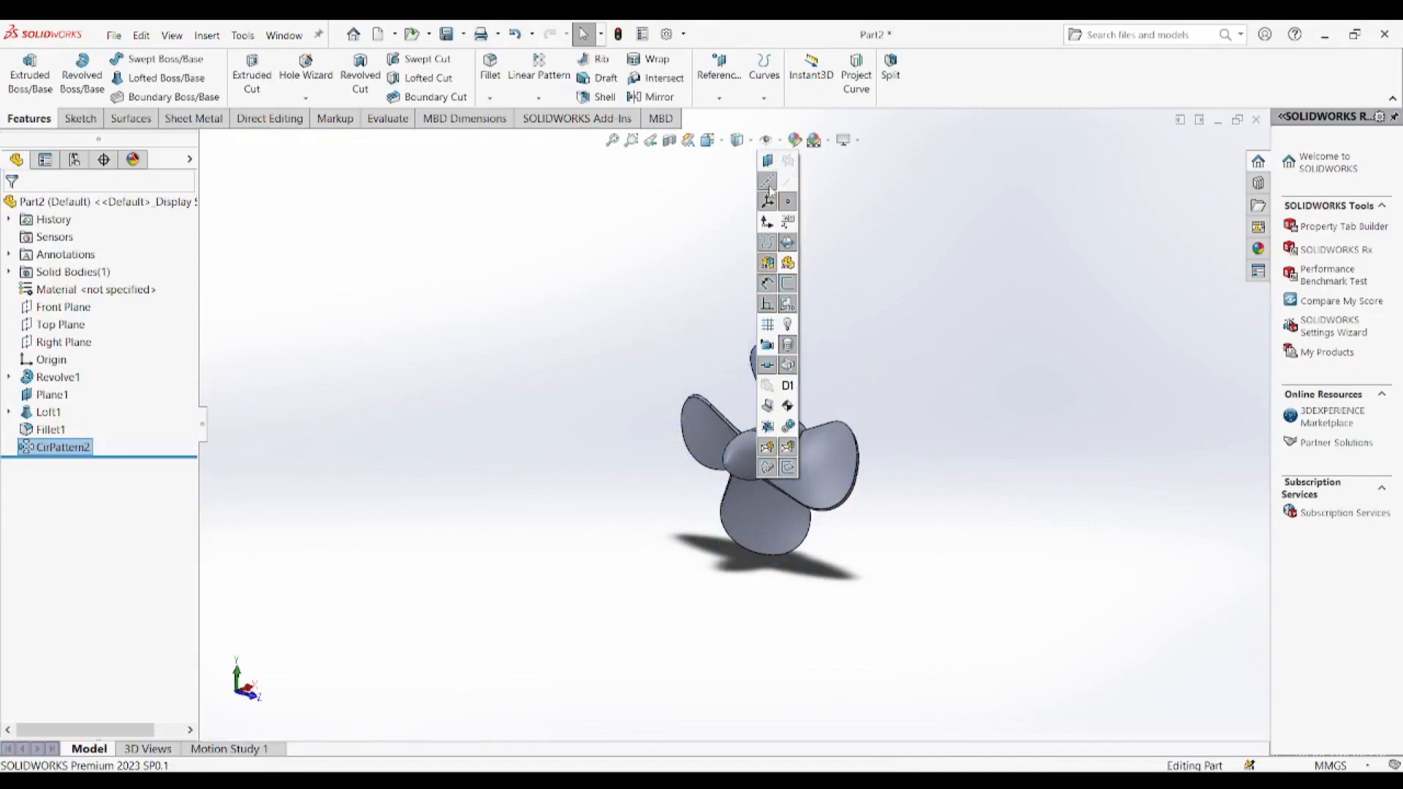
pyautogui.moveTo(851, 346); pyautogui.dragTo(775, 355, button='middle')
pyautogui.scroll(-5, 776, 352)
pyautogui.scroll(5, 756, 508)
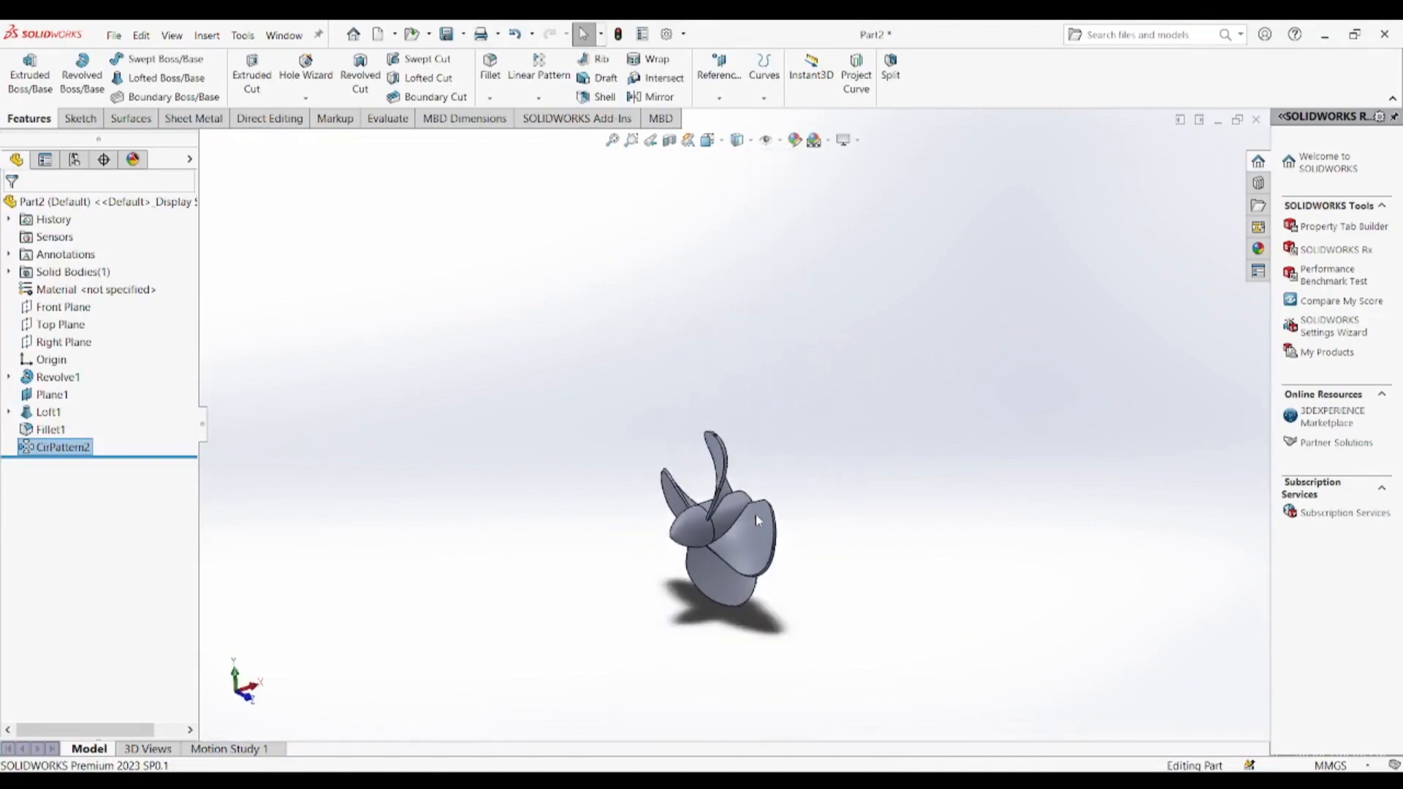
pyautogui.scroll(-2, 759, 480)
pyautogui.click(858, 141)
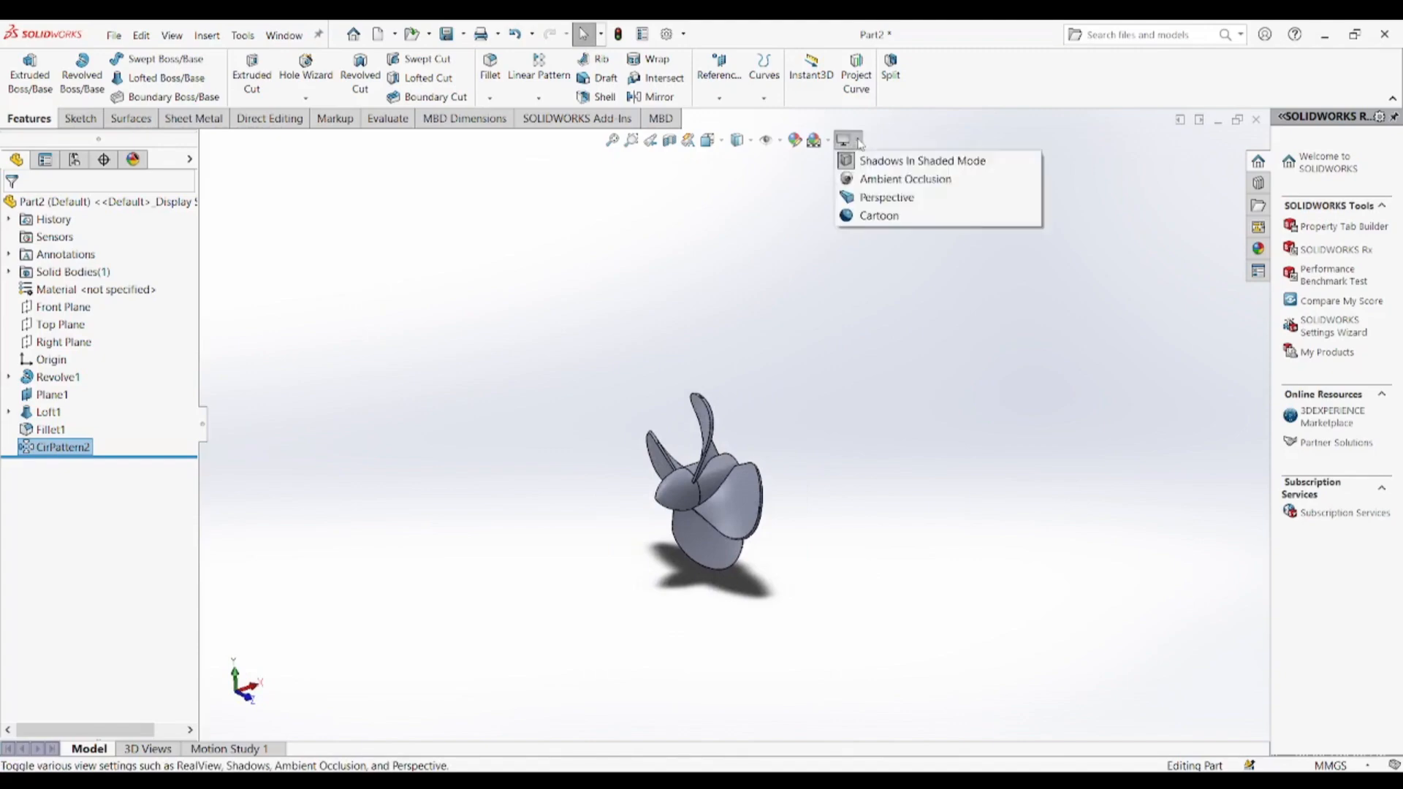
pyautogui.click(804, 287)
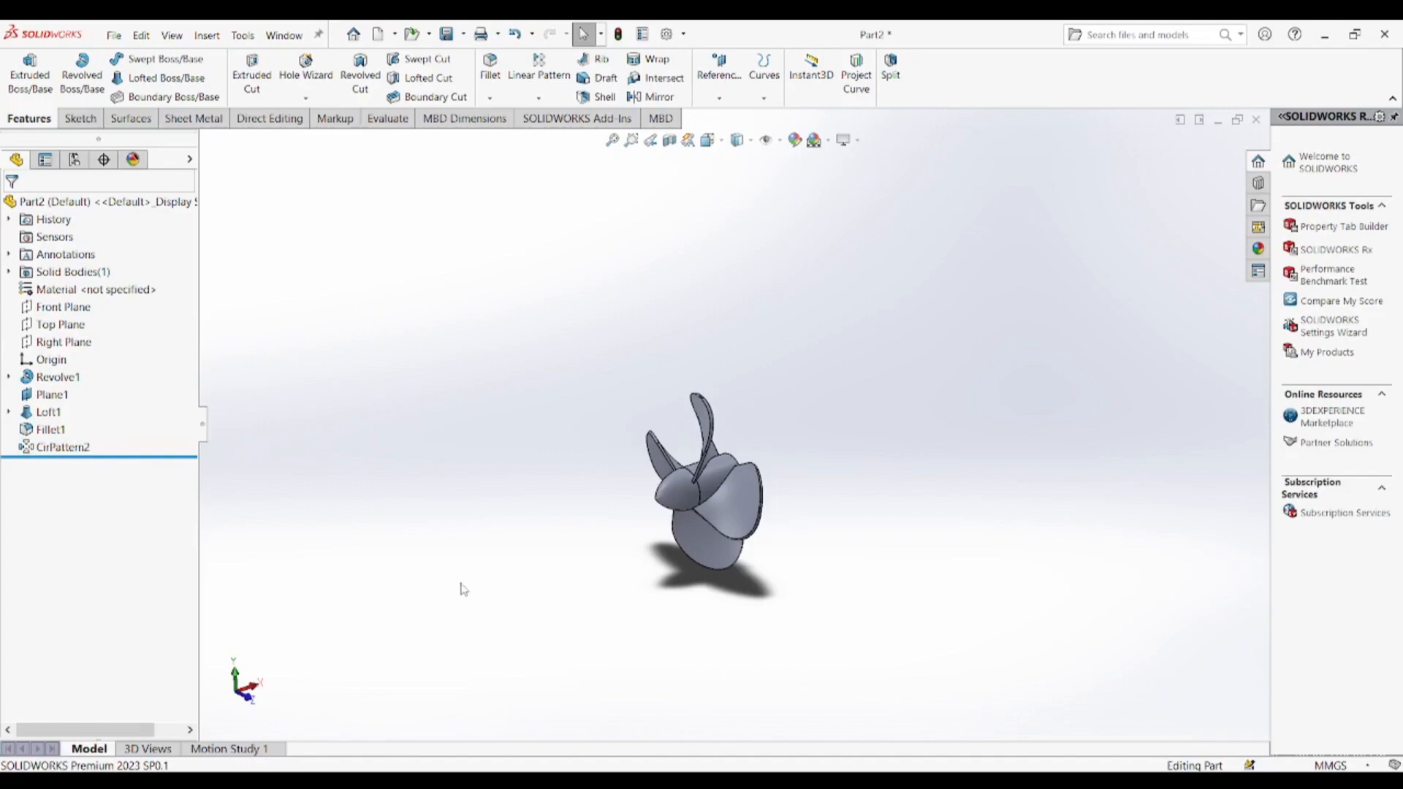
# - Create a rotate-model animation in Motion Study 1 with 1 clockwise rotation about the Y-axis, 10 seconds long starting at 0 seconds, and play it
pyautogui.click(256, 750)
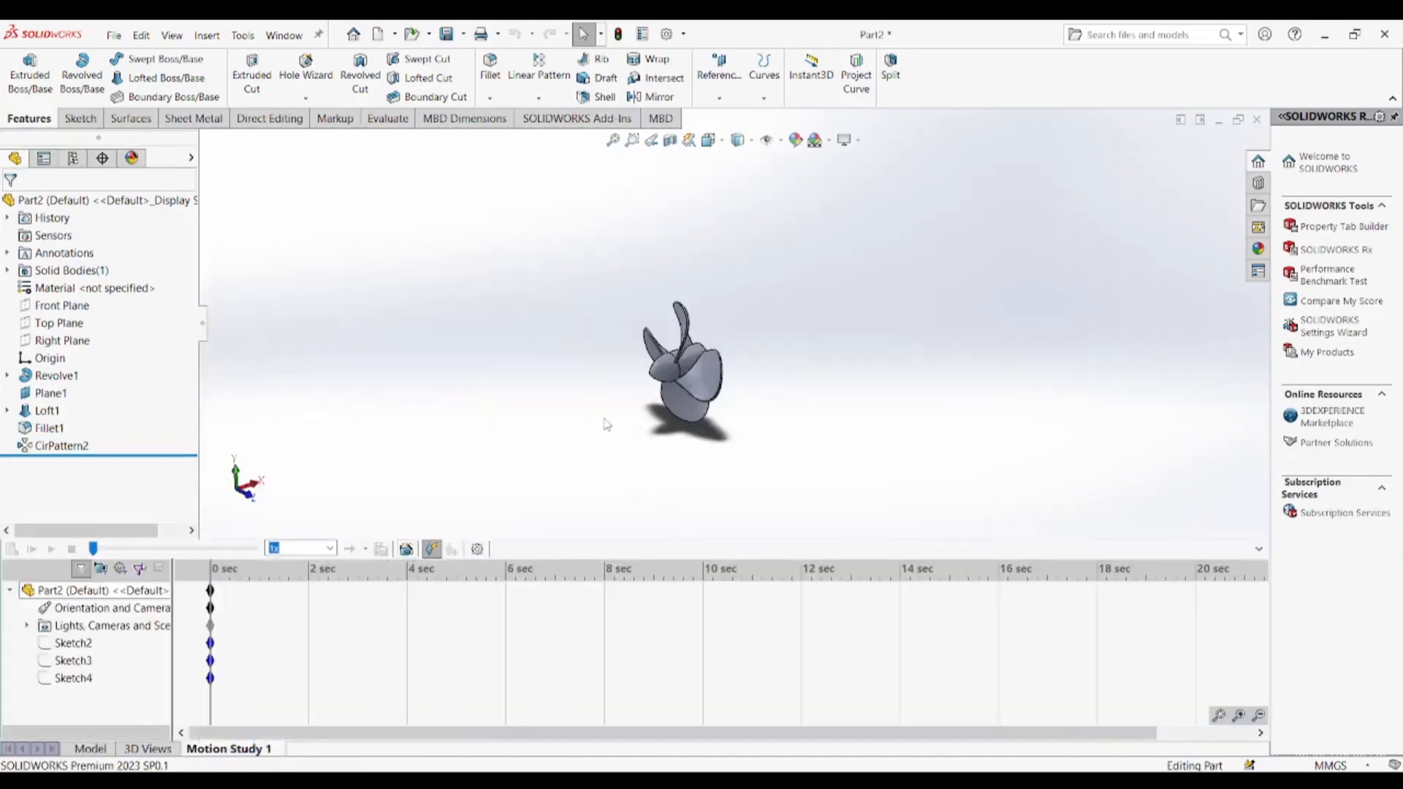
pyautogui.scroll(1, 632, 415)
pyautogui.scroll(-4, 703, 388)
pyautogui.scroll(-3, 738, 362)
pyautogui.scroll(3, 567, 204)
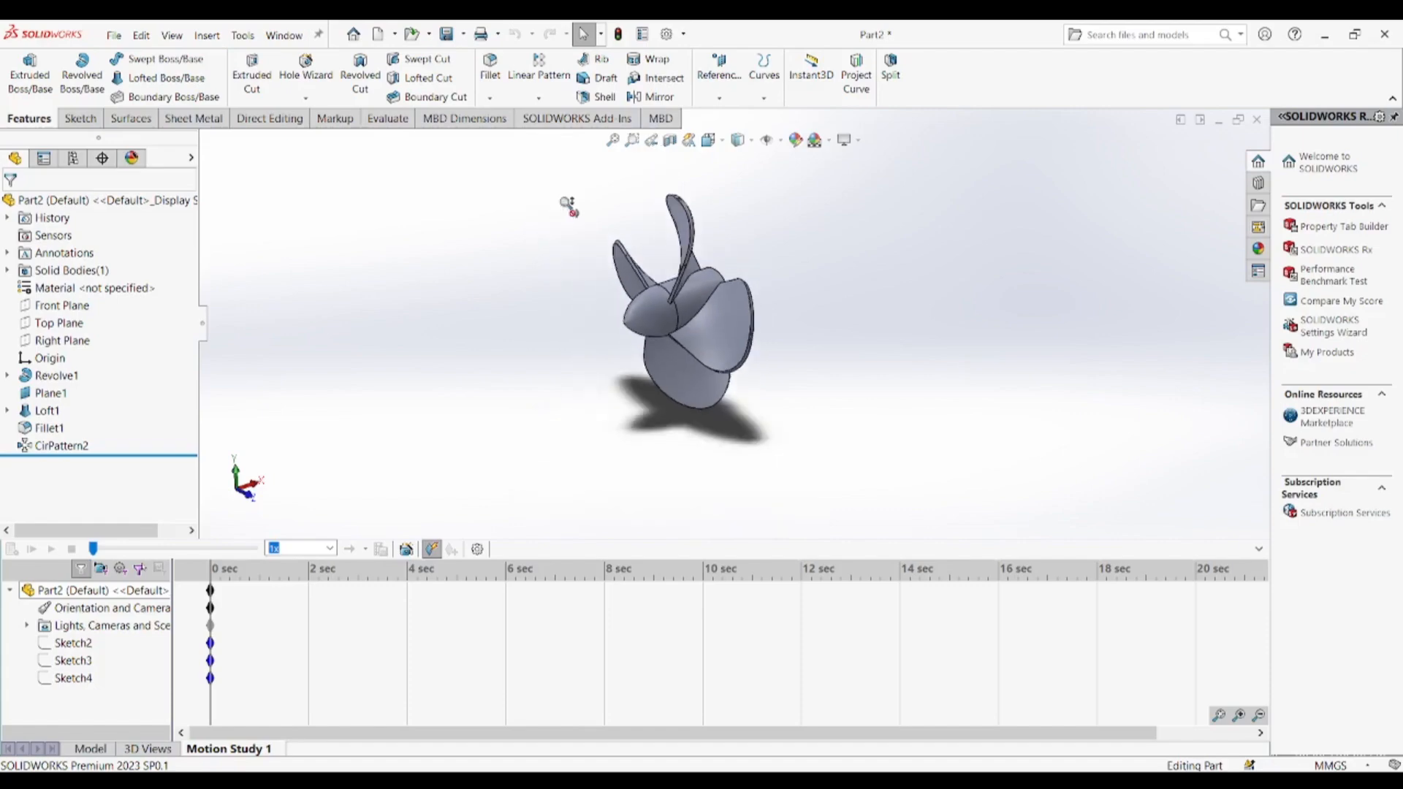
pyautogui.scroll(-2, 598, 238)
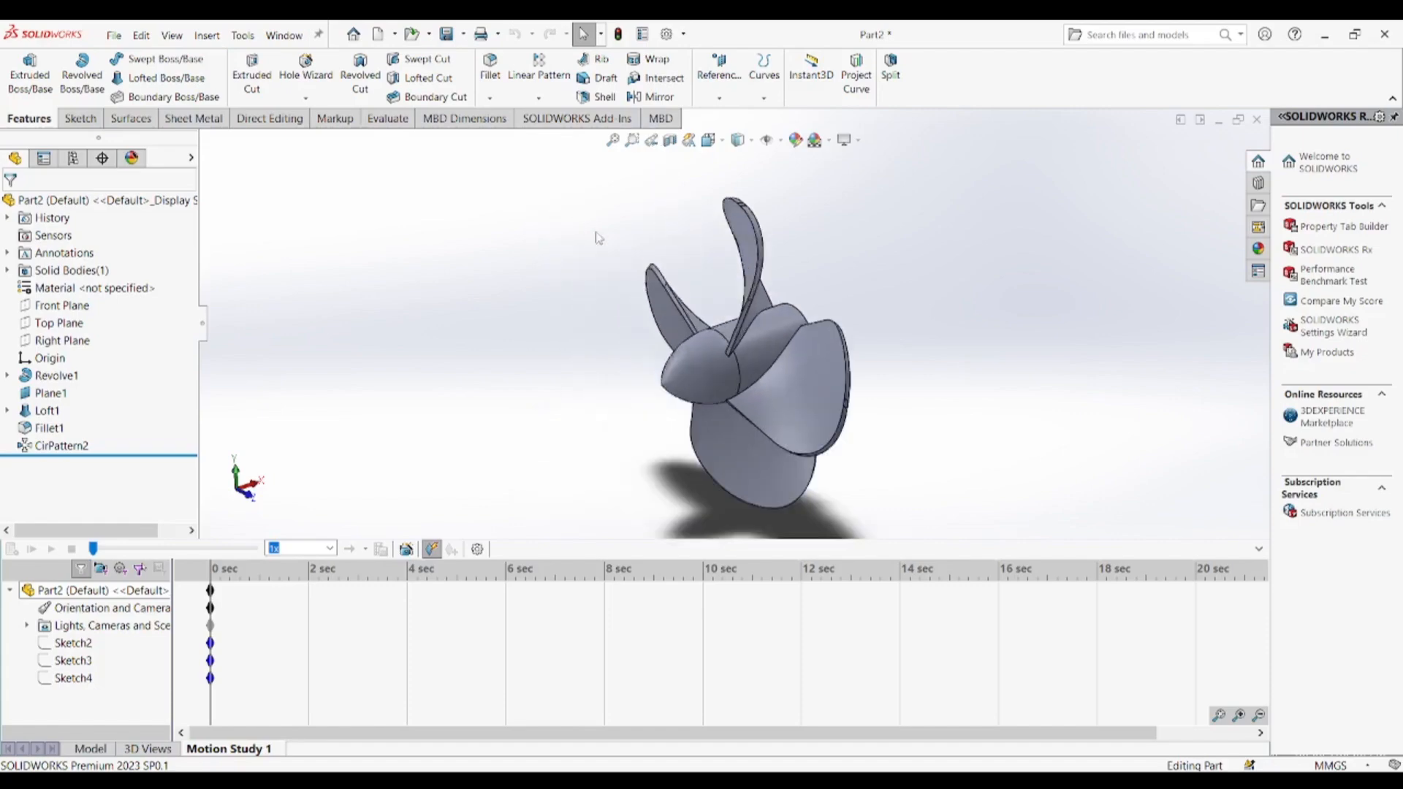
pyautogui.click(406, 549)
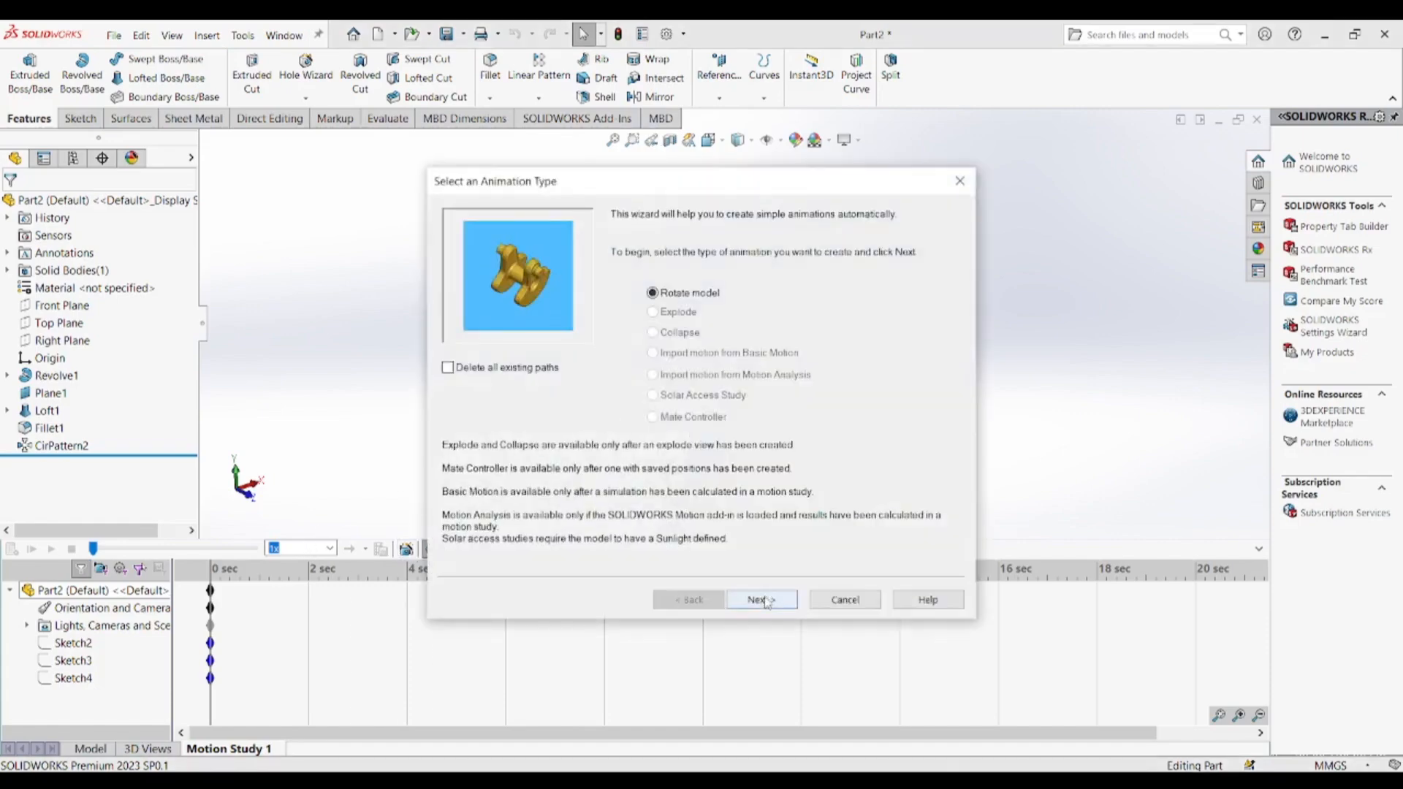
pyautogui.click(761, 600)
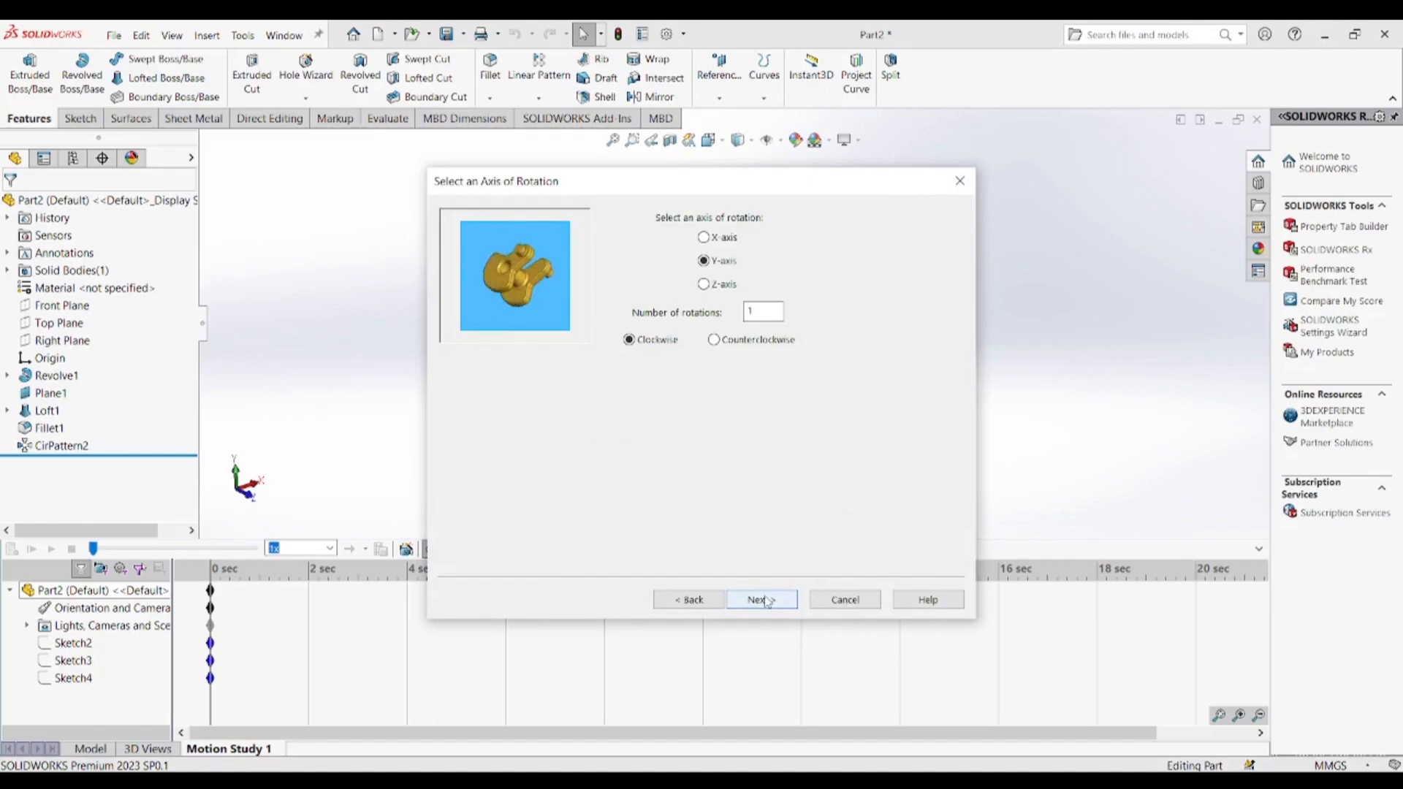
pyautogui.click(761, 600)
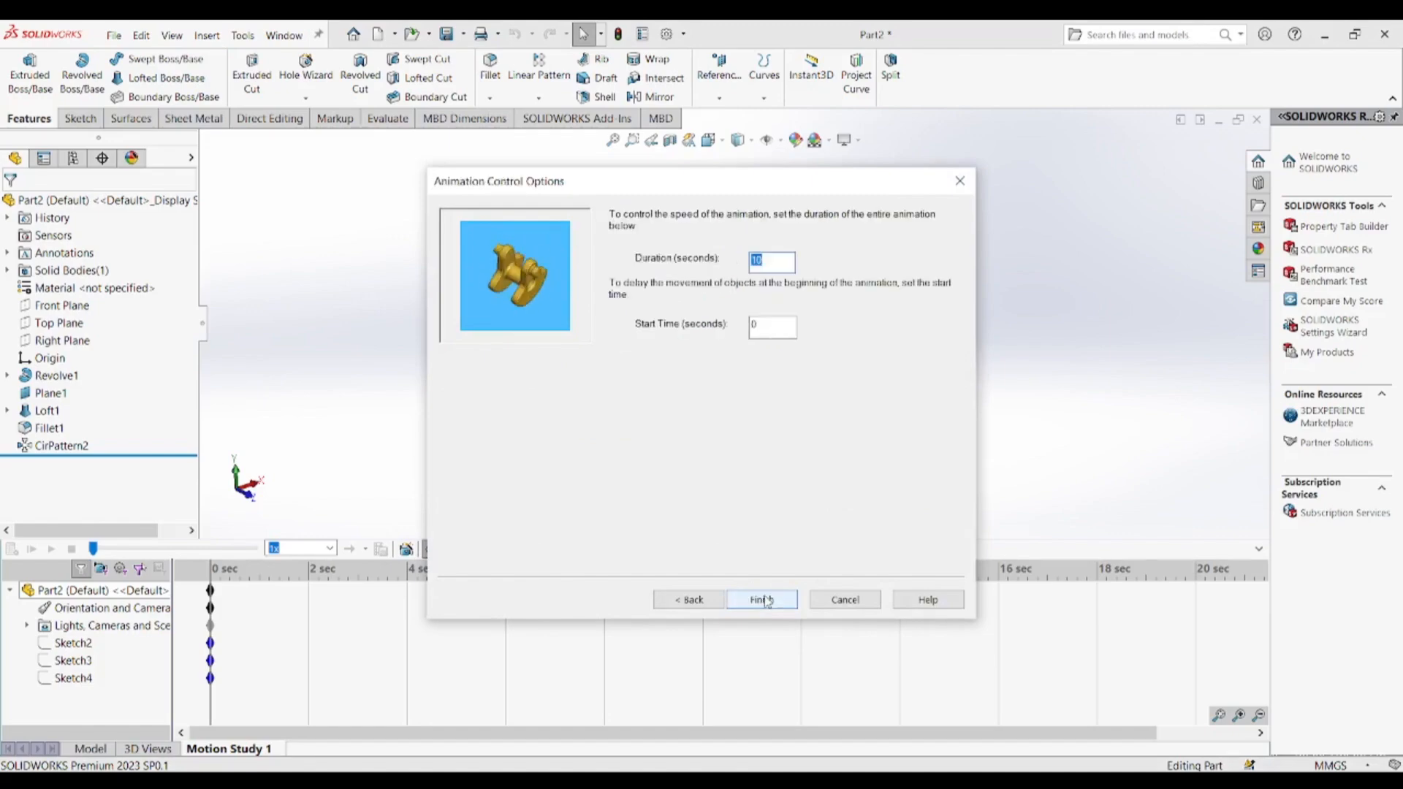
pyautogui.click(761, 600)
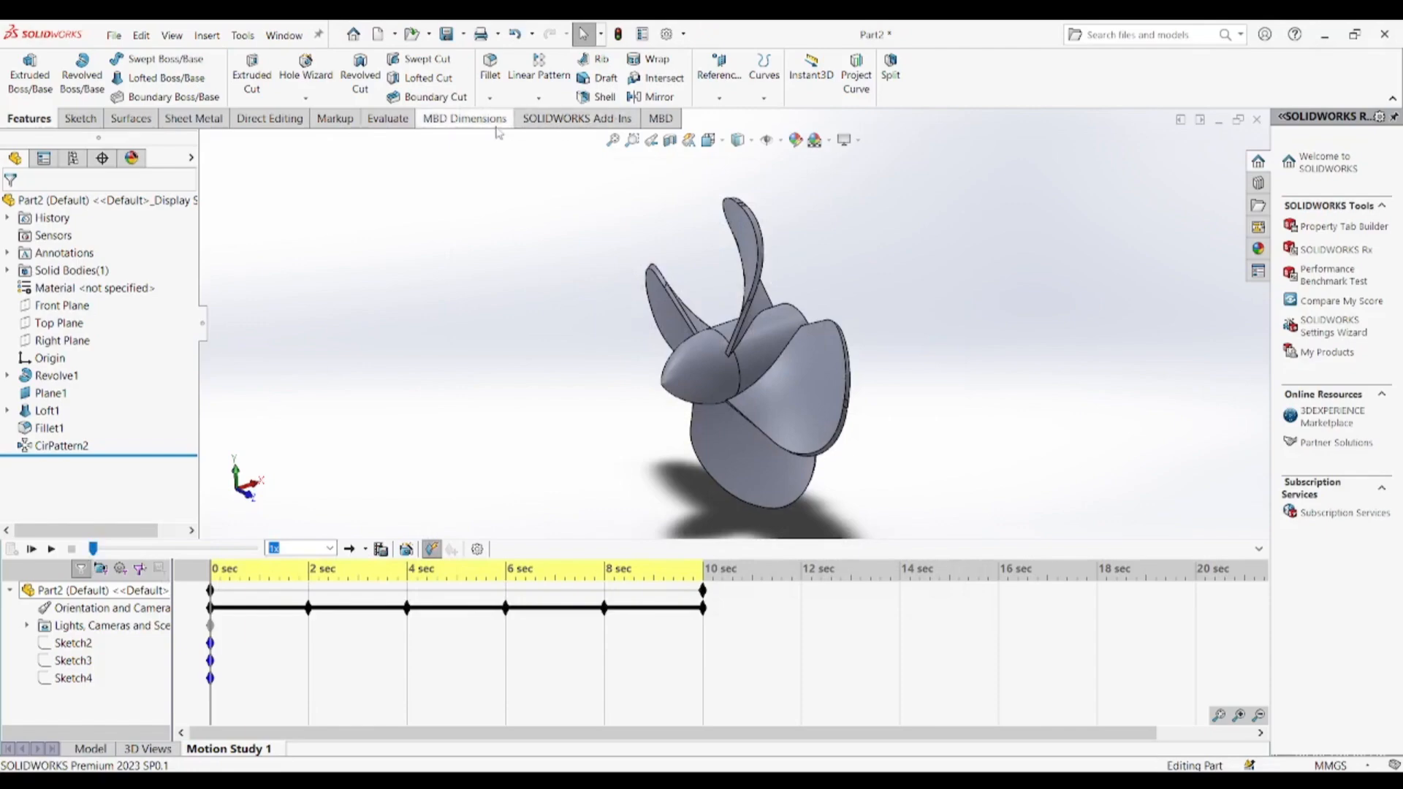
pyautogui.click(50, 549)
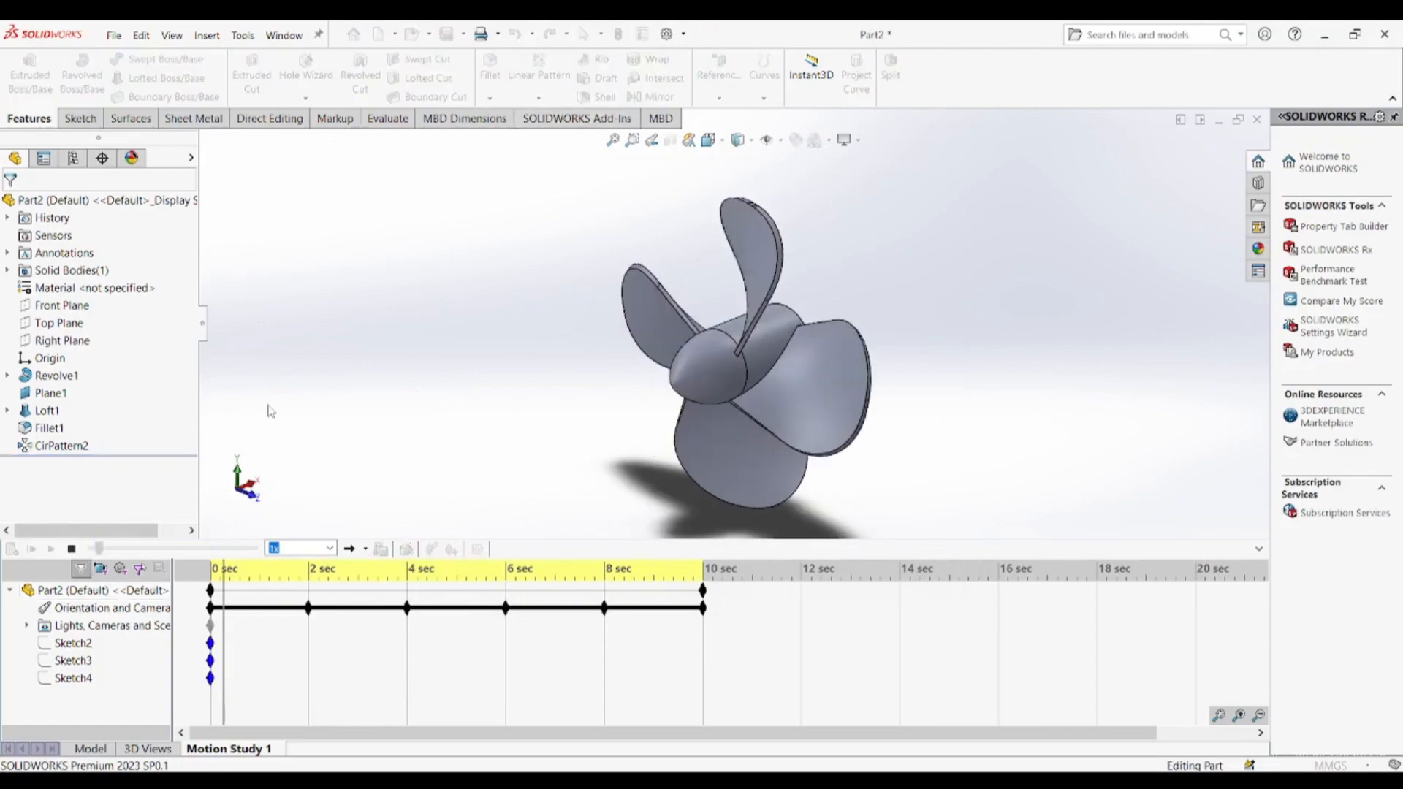